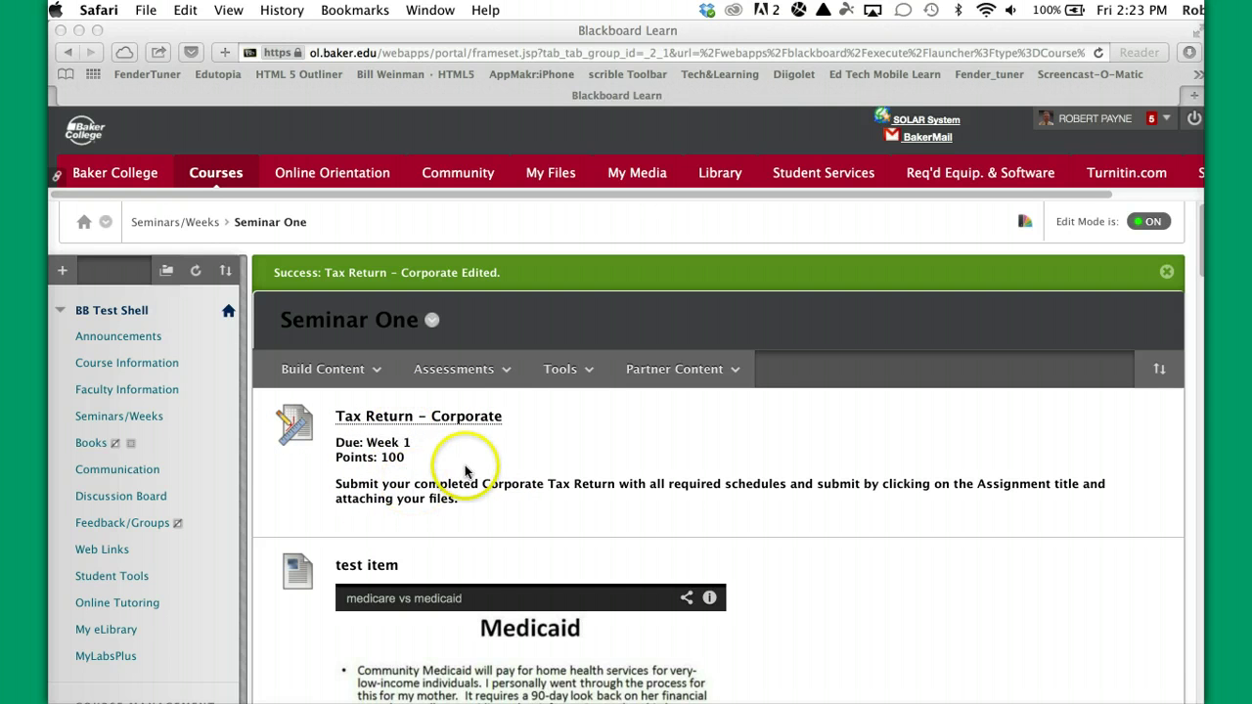
Scroll down past the Seminar One content toward the course's Control Panel.
{"action": "scroll", "coordinate": [163, 528], "scroll_direction": "down", "scroll_amount": 6}
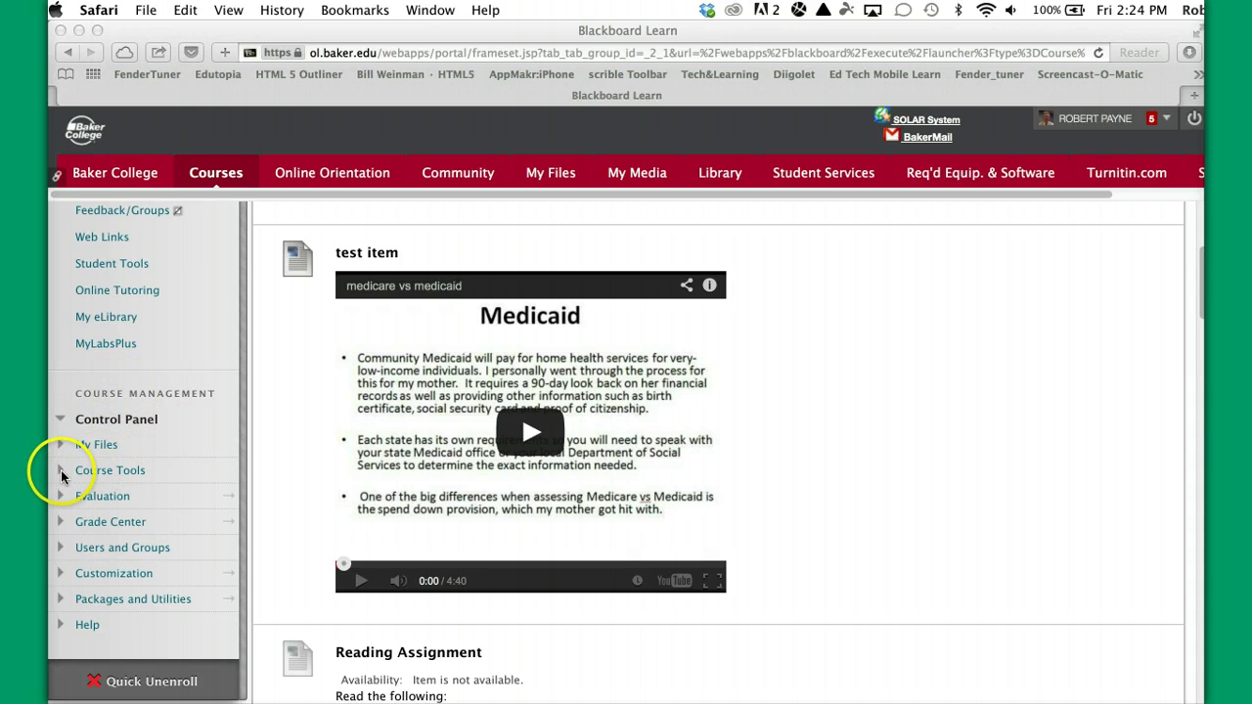
Expand Course Tools in the Control Panel and go to the Rubrics page.
{"action": "left_click", "coordinate": [83, 477]}
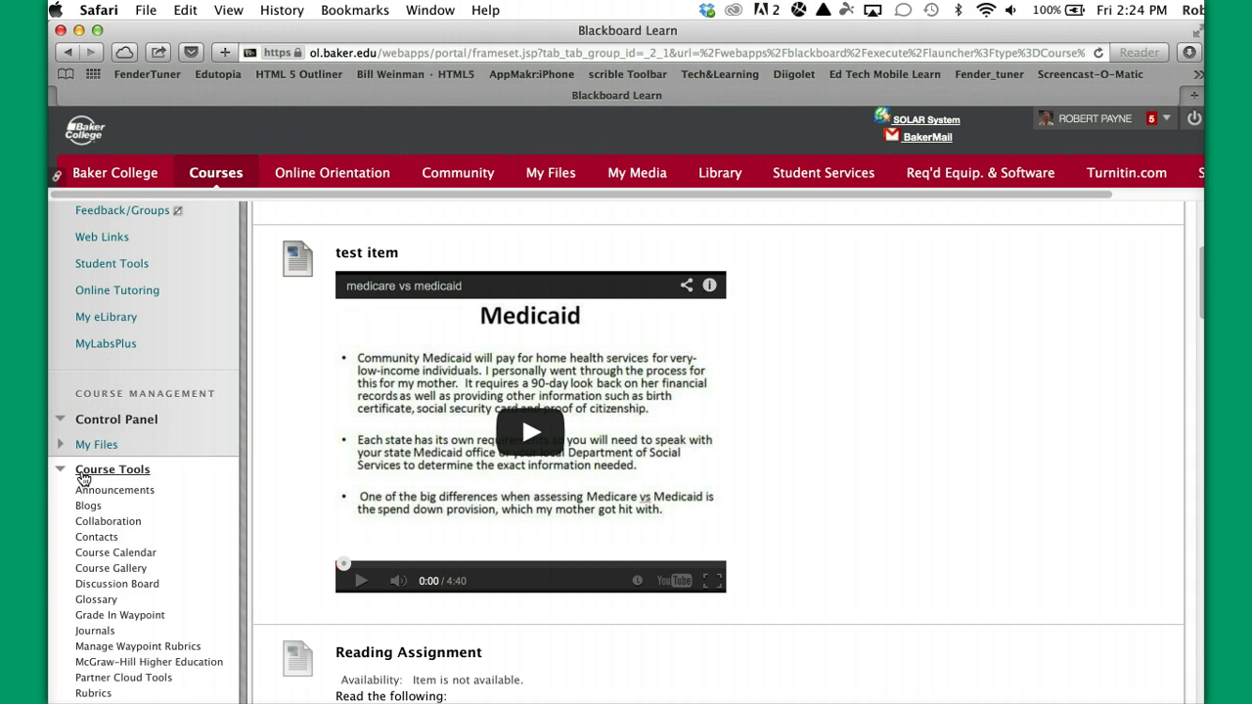
{"action": "scroll", "coordinate": [157, 594], "scroll_direction": "down", "scroll_amount": 2}
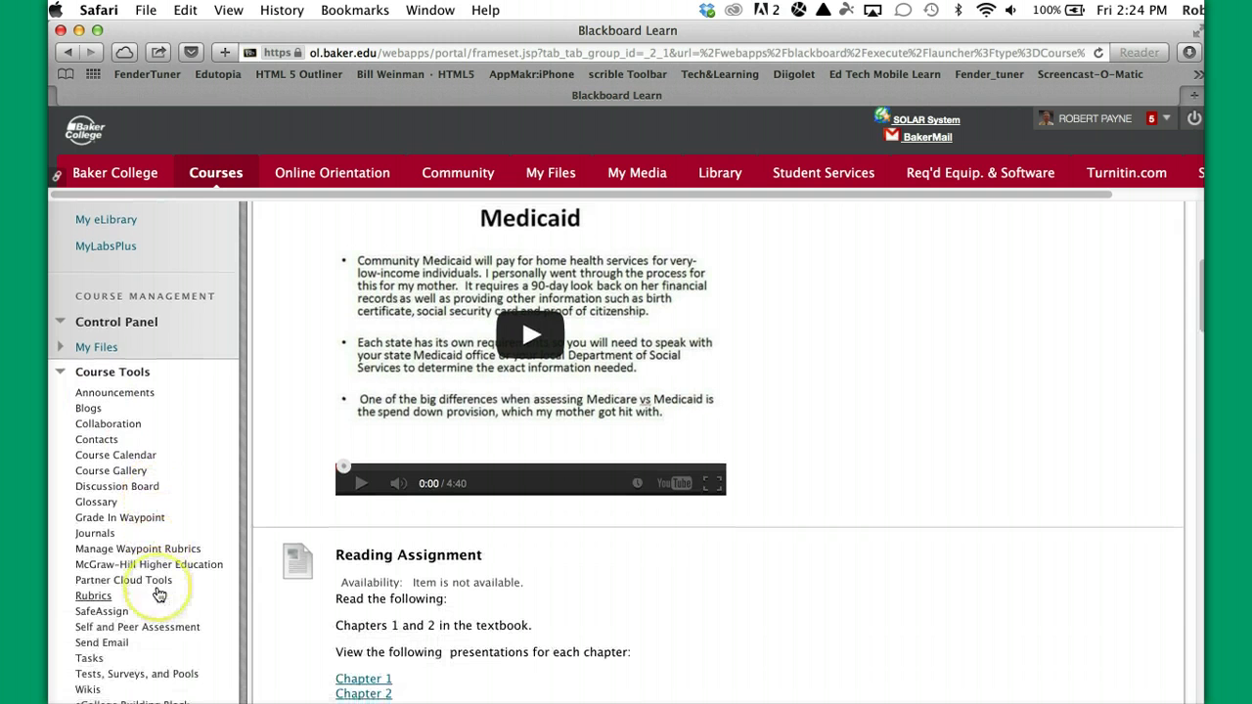
{"action": "left_click", "coordinate": [94, 597]}
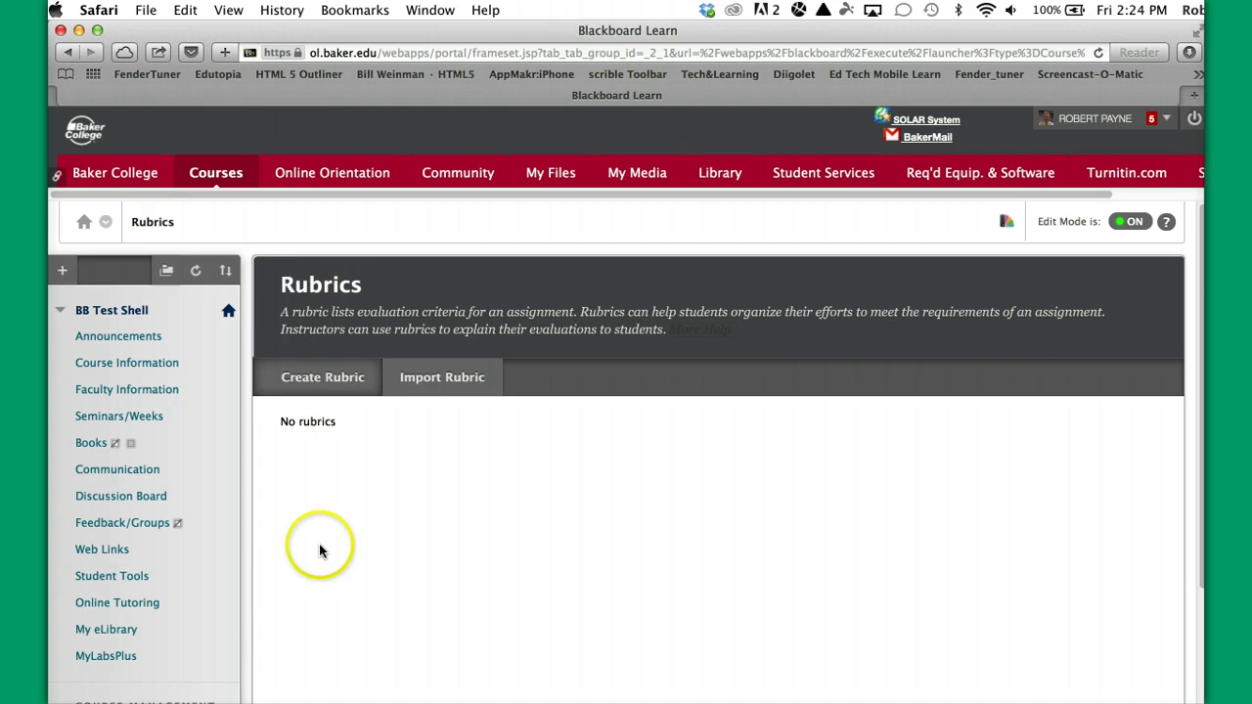
Create a rubric named Corporate Tax Return and bring its Rubric Detail grid into view.
{"action": "left_click", "coordinate": [316, 383]}
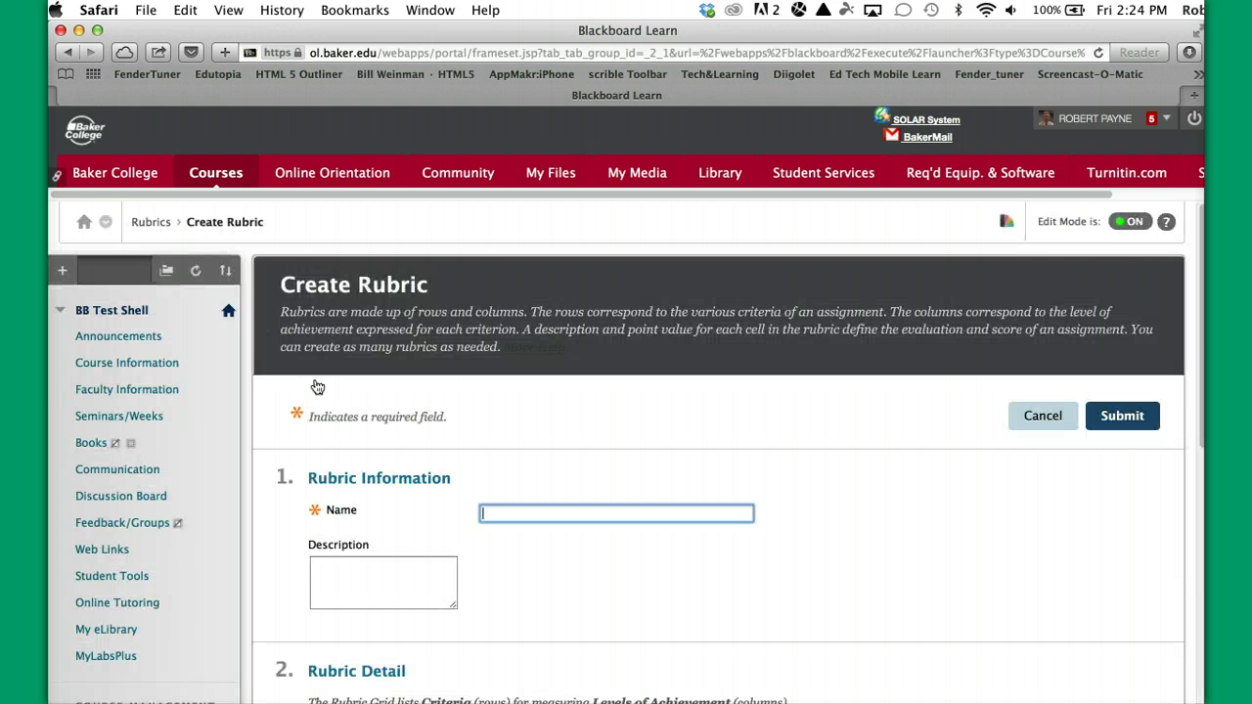
{"action": "left_click", "coordinate": [489, 510]}
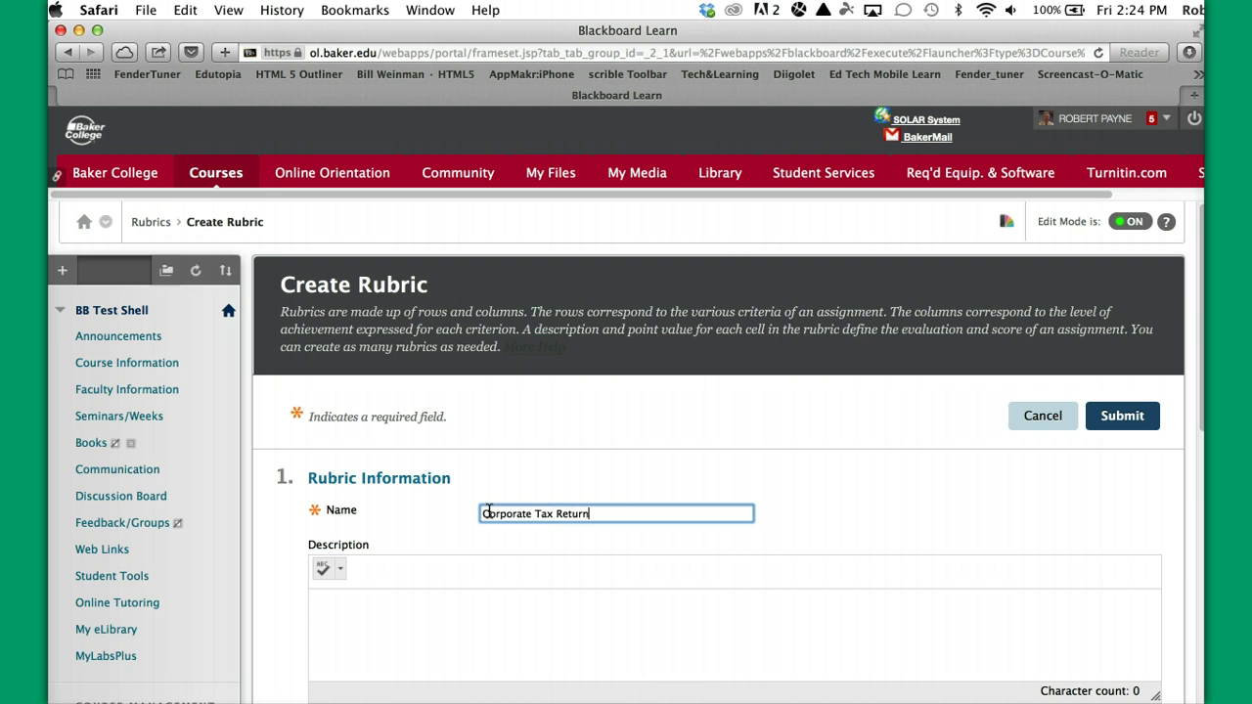
{"action": "scroll", "coordinate": [551, 609], "scroll_direction": "down", "scroll_amount": 3}
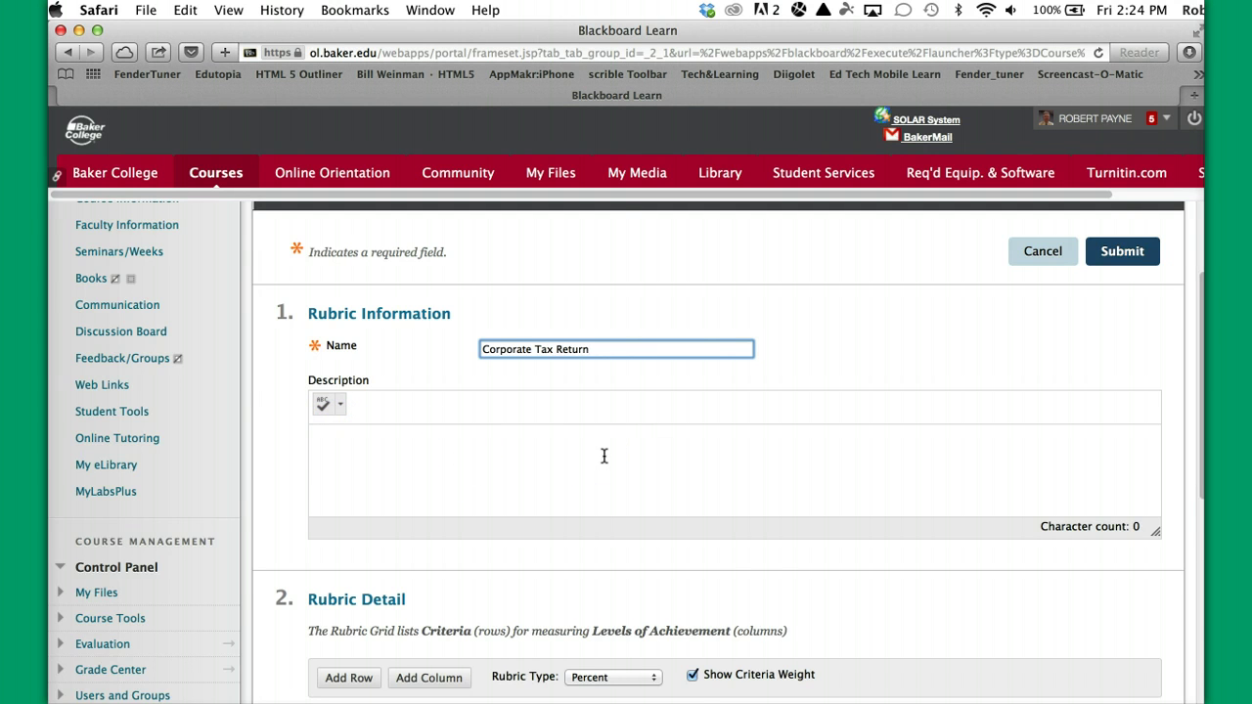
{"action": "scroll", "coordinate": [604, 456], "scroll_direction": "down", "scroll_amount": 2}
{"action": "scroll", "coordinate": [603, 456], "scroll_direction": "down", "scroll_amount": 10}
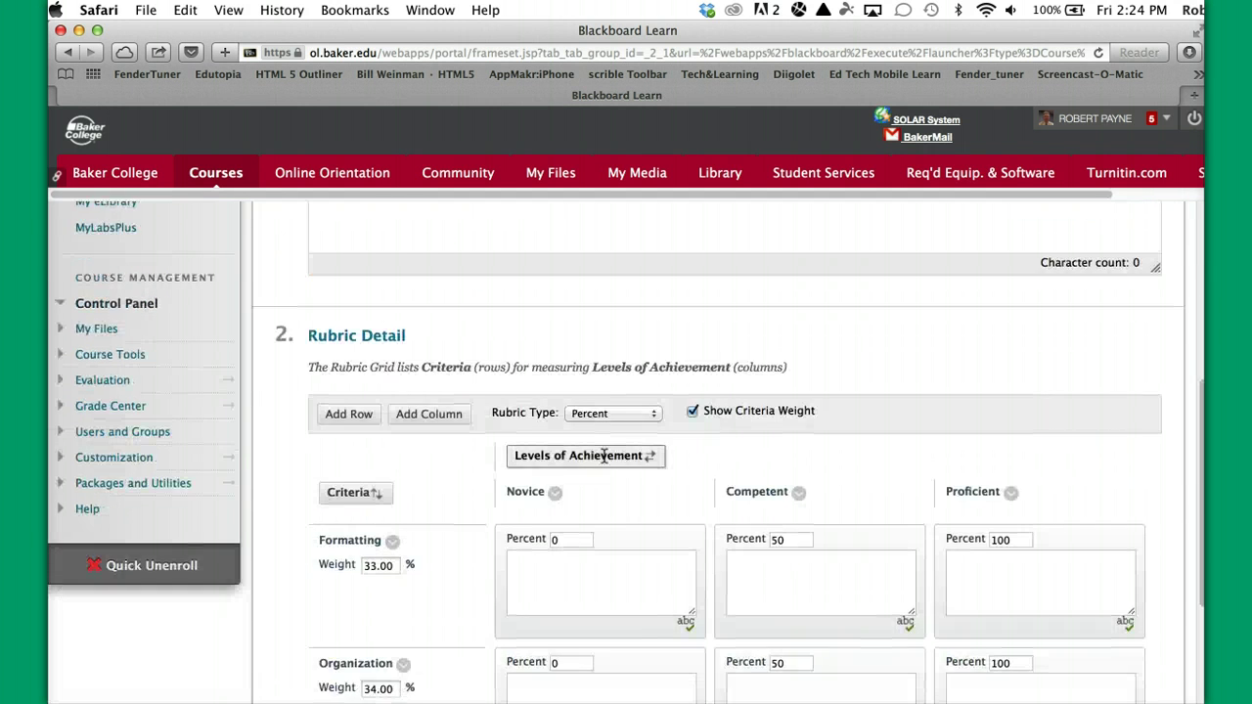
{"action": "scroll", "coordinate": [604, 456], "scroll_direction": "down", "scroll_amount": 2}
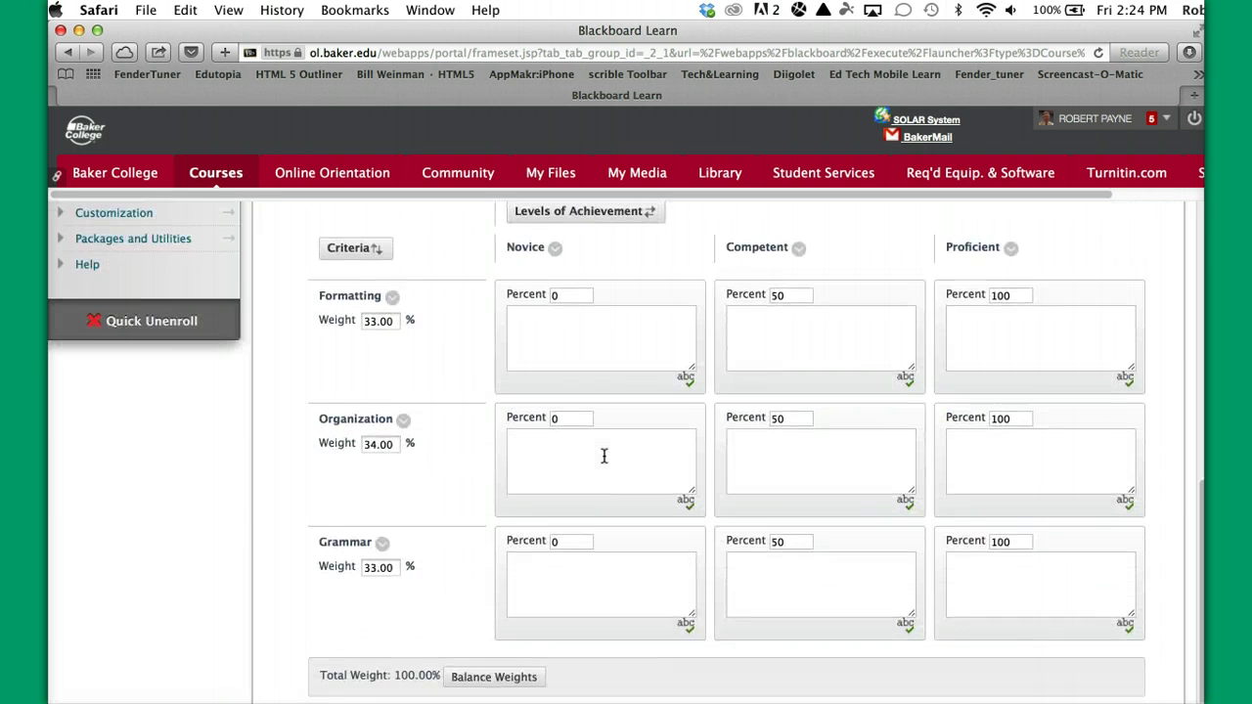
{"action": "scroll", "coordinate": [603, 456], "scroll_direction": "up", "scroll_amount": 3}
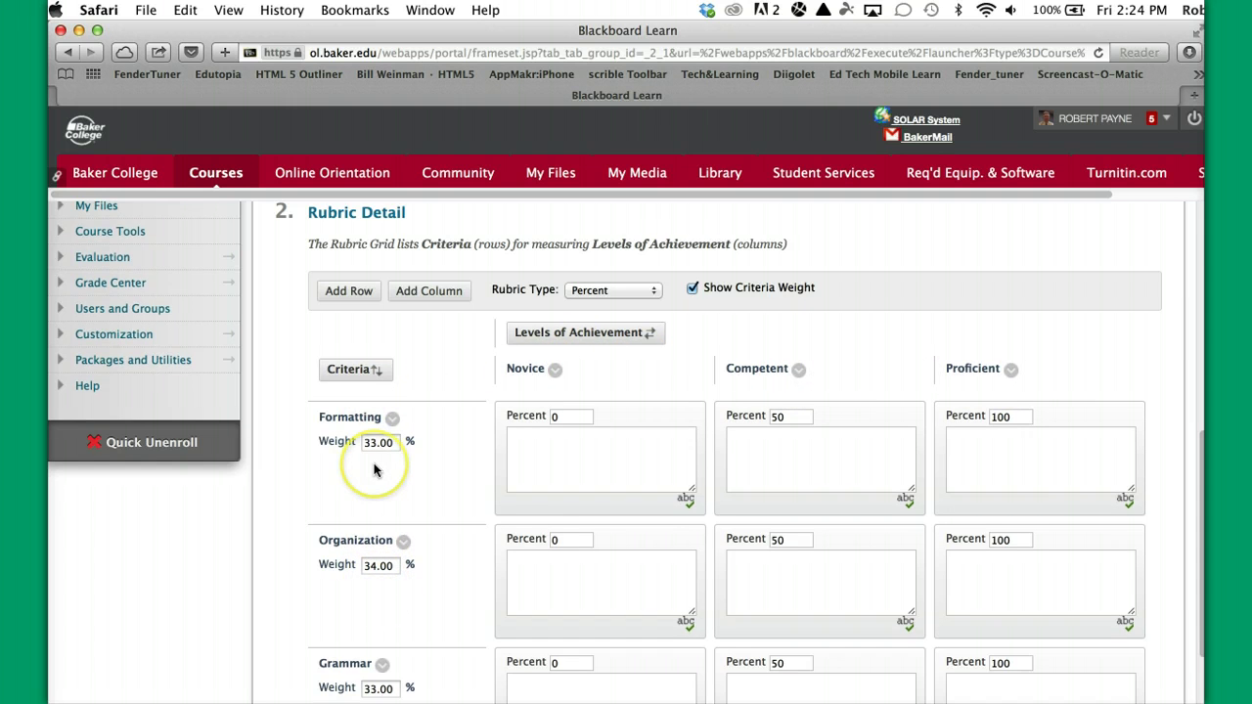
Try the Points, Percent and Percent Range rubric types, then settle on Point Range.
{"action": "scroll", "coordinate": [373, 470], "scroll_direction": "down", "scroll_amount": 3}
{"action": "scroll", "coordinate": [373, 470], "scroll_direction": "down", "scroll_amount": 2}
{"action": "scroll", "coordinate": [373, 470], "scroll_direction": "up", "scroll_amount": 5}
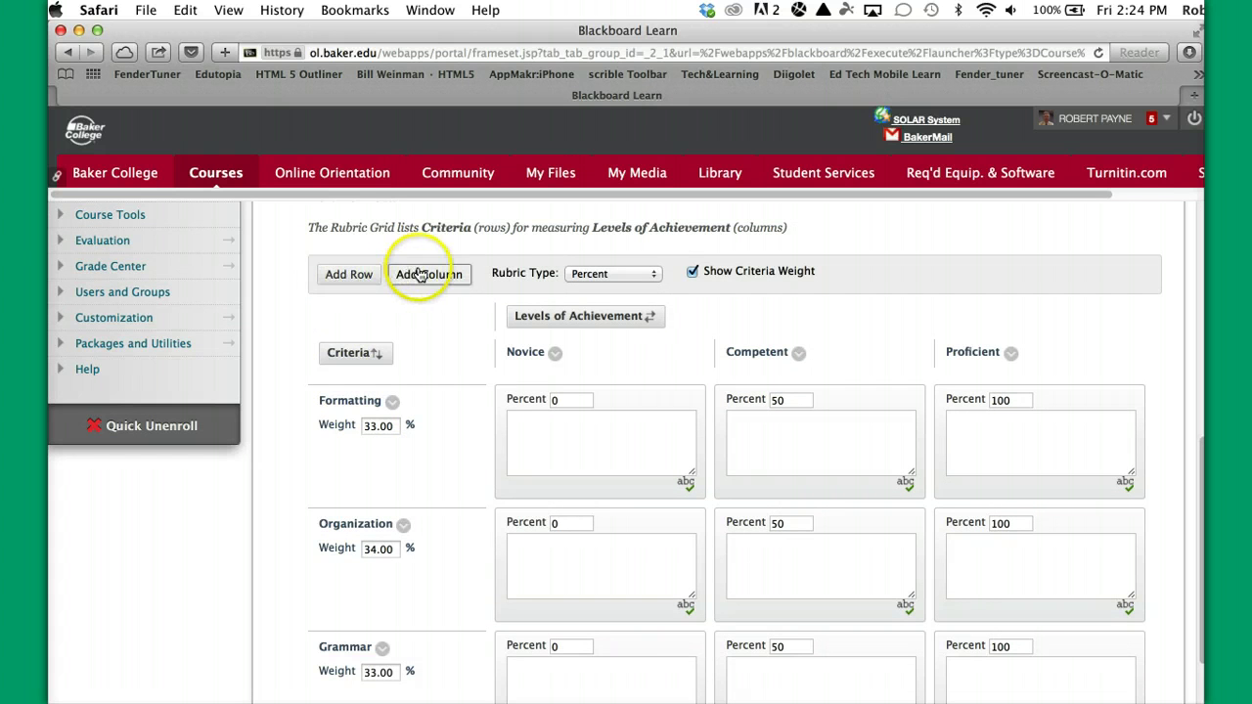
{"action": "left_click", "coordinate": [656, 279]}
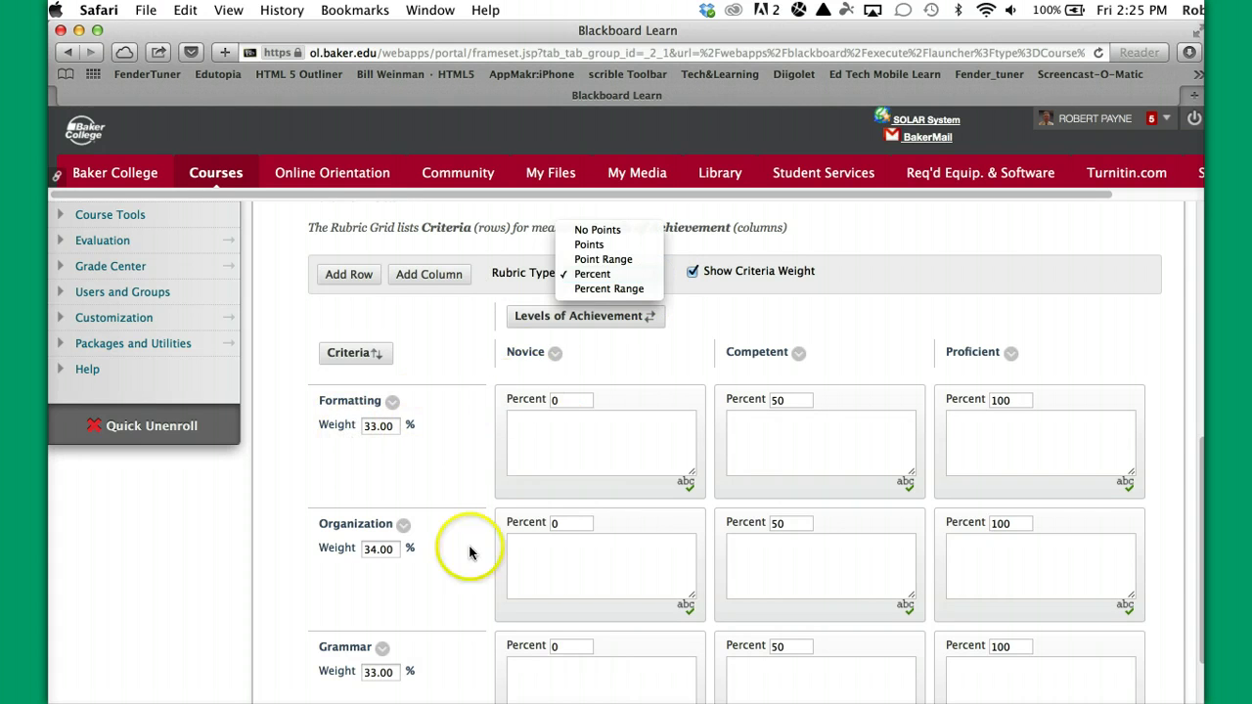
{"action": "left_click", "coordinate": [597, 247]}
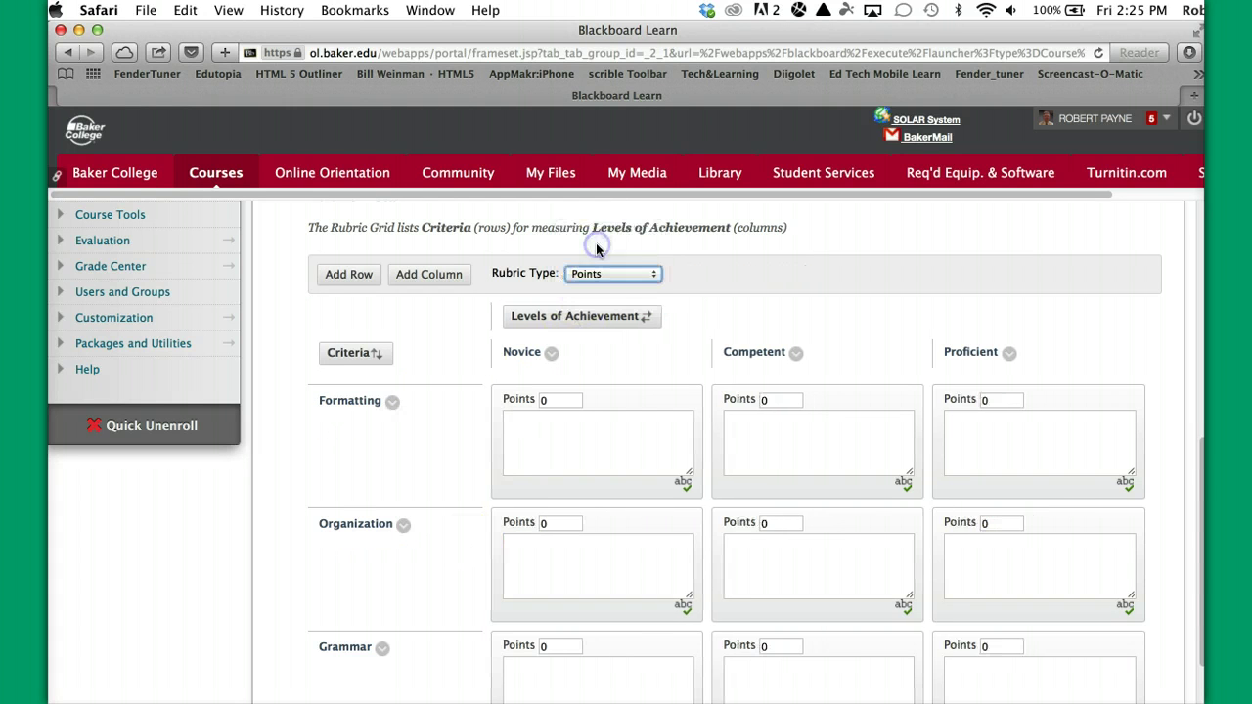
{"action": "left_click", "coordinate": [655, 280]}
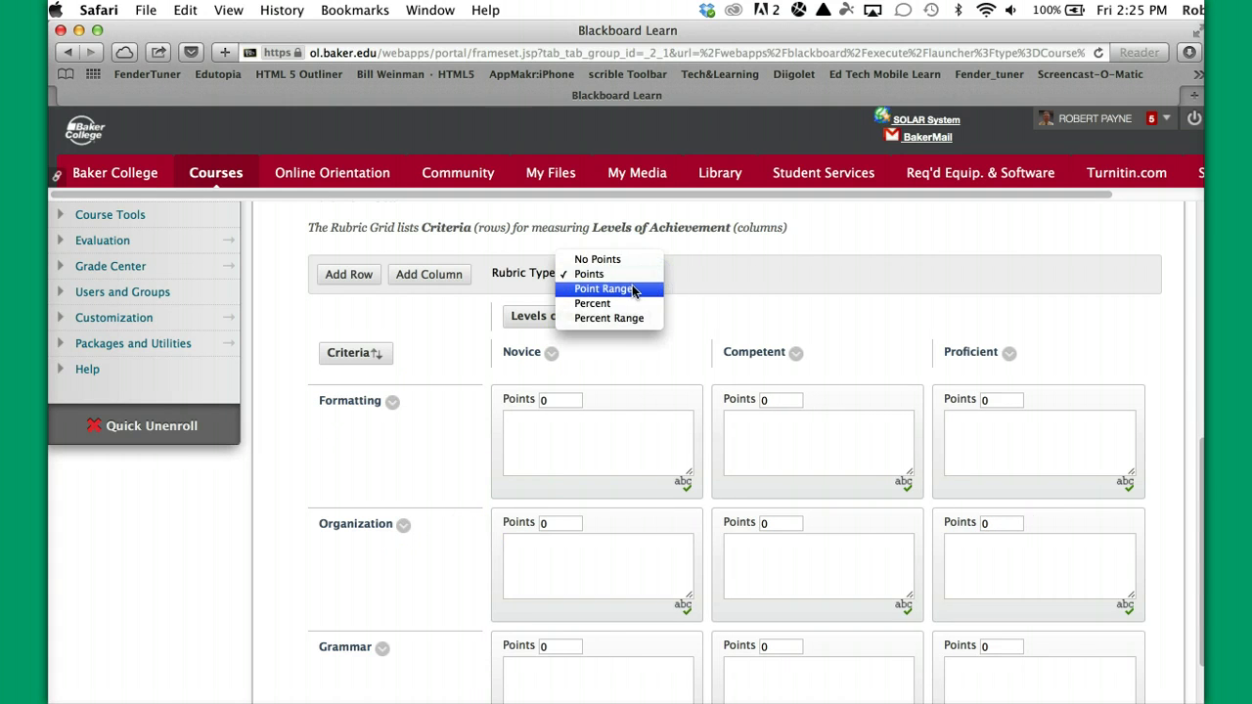
{"action": "left_click", "coordinate": [634, 286]}
{"action": "left_click", "coordinate": [655, 273]}
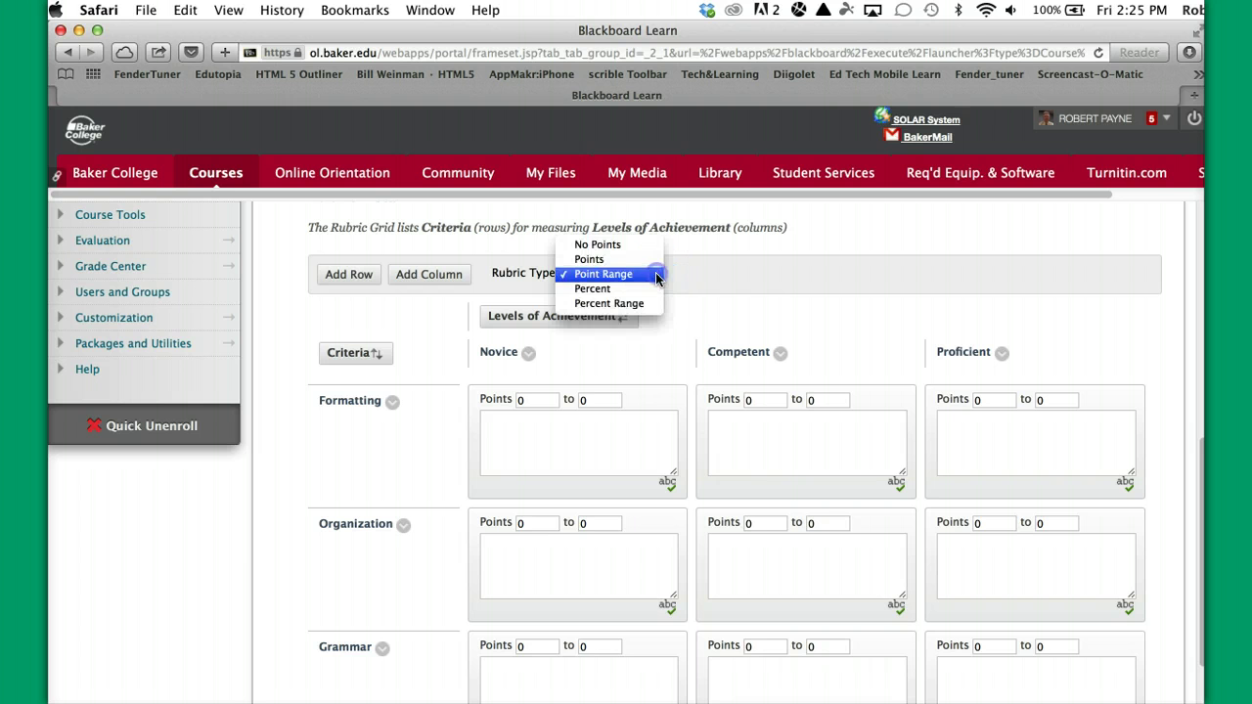
{"action": "left_click", "coordinate": [601, 289]}
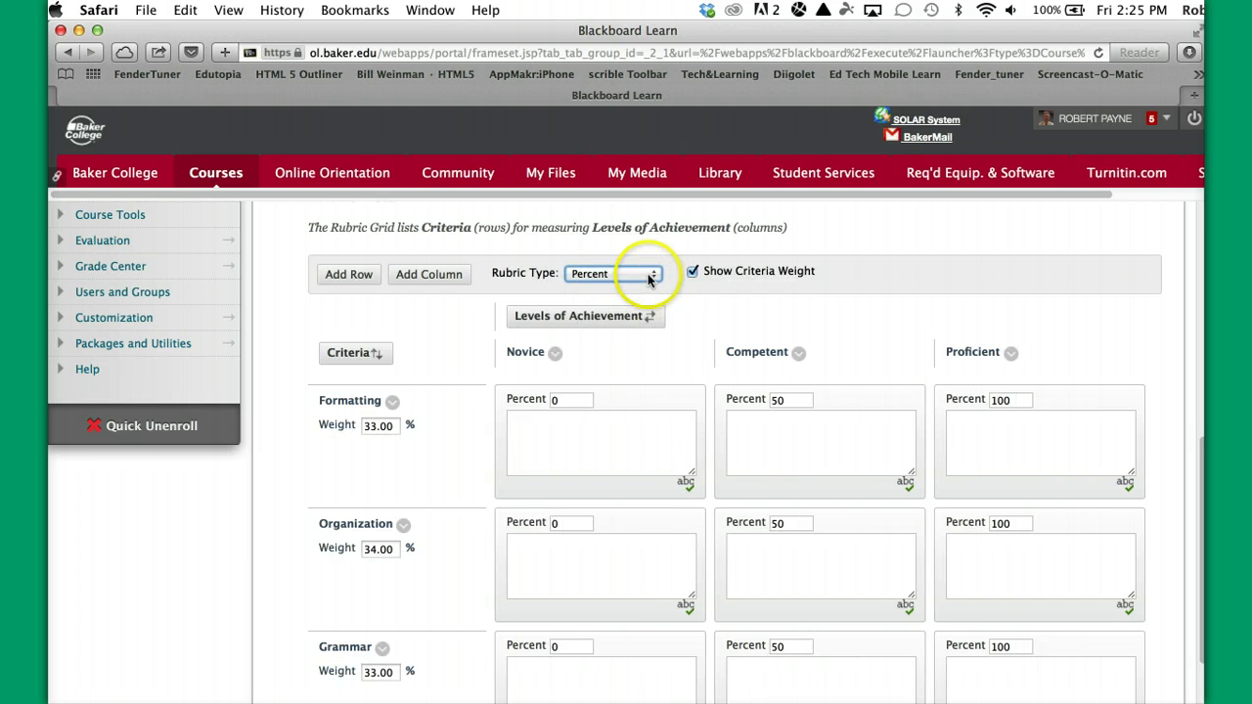
{"action": "left_click", "coordinate": [647, 274]}
{"action": "left_click", "coordinate": [641, 289]}
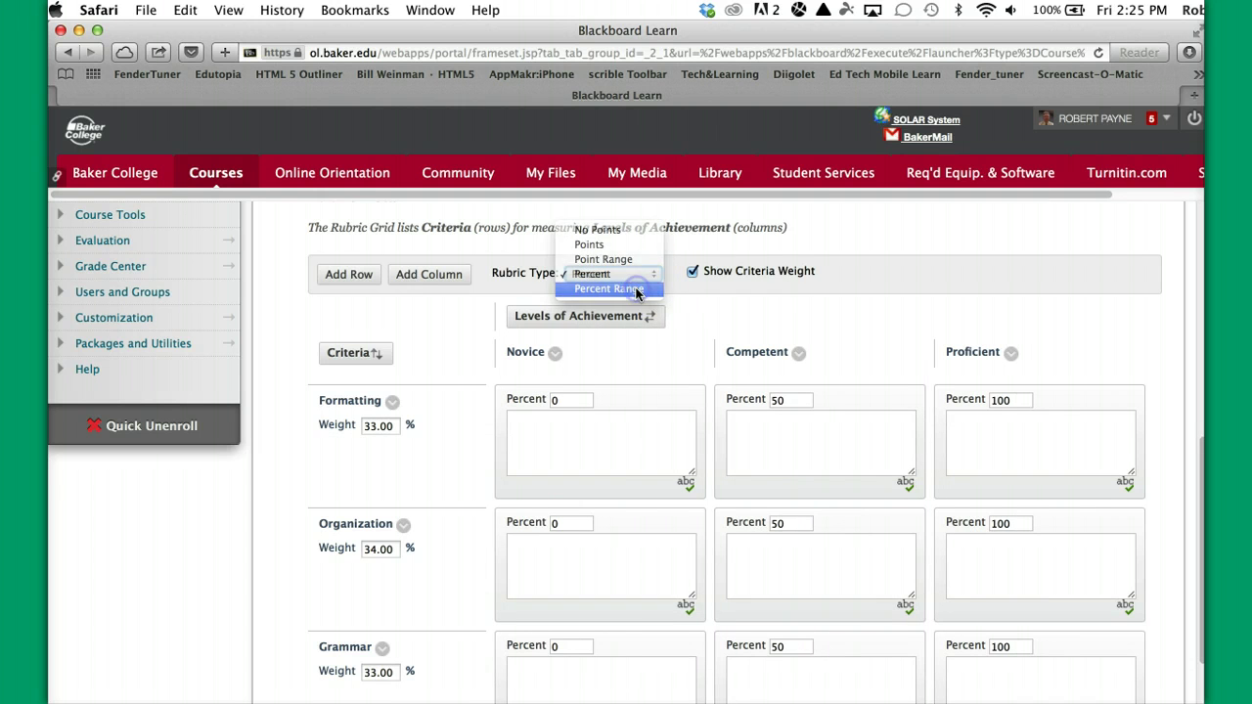
{"action": "left_click", "coordinate": [653, 276]}
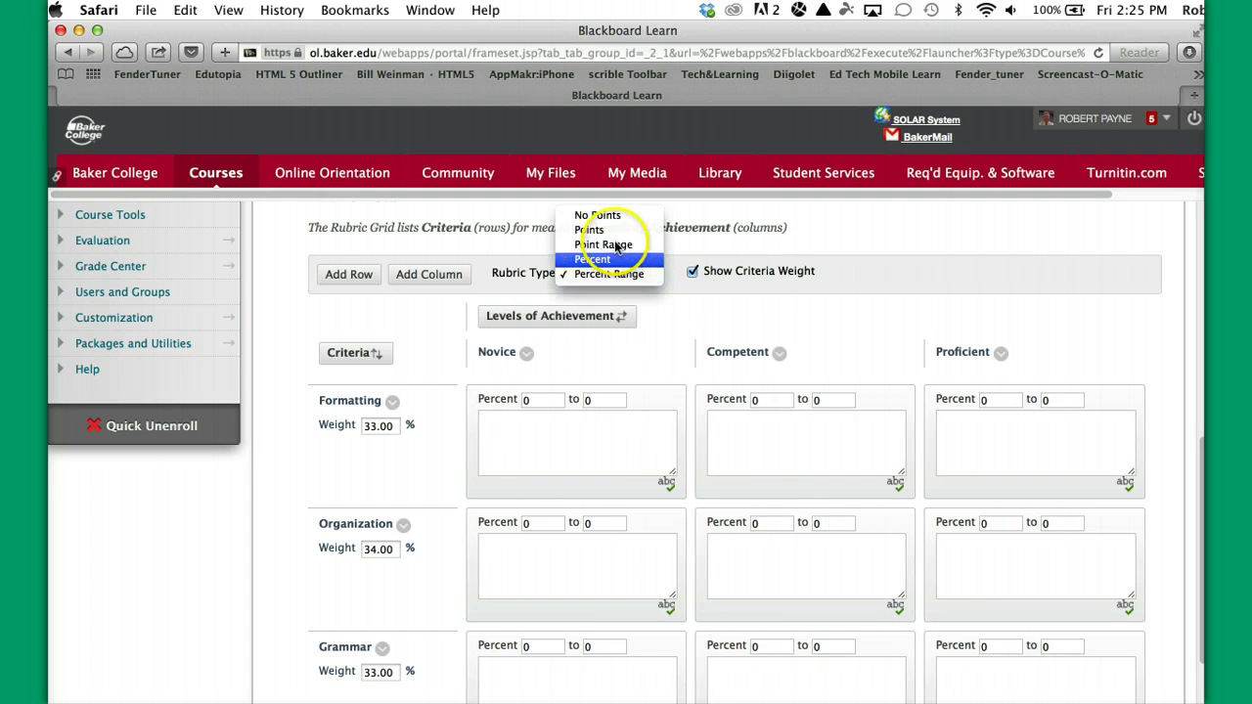
{"action": "left_click", "coordinate": [616, 250]}
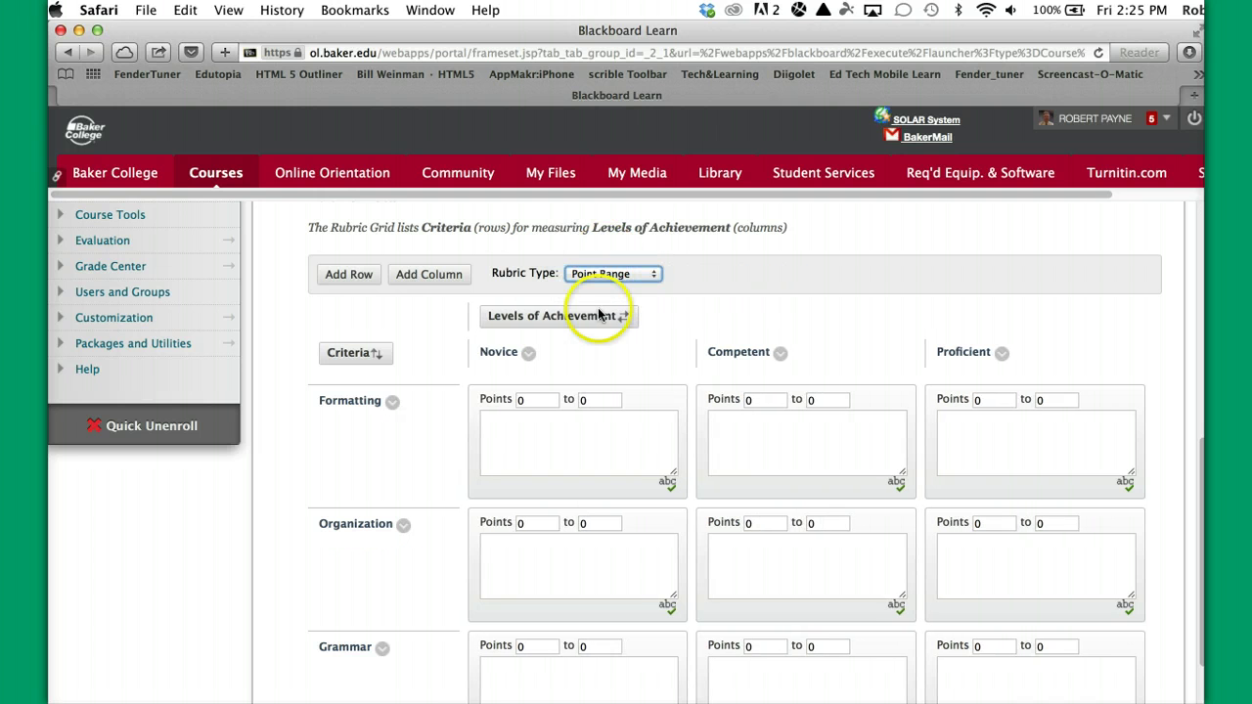
{"action": "left_click", "coordinate": [569, 441]}
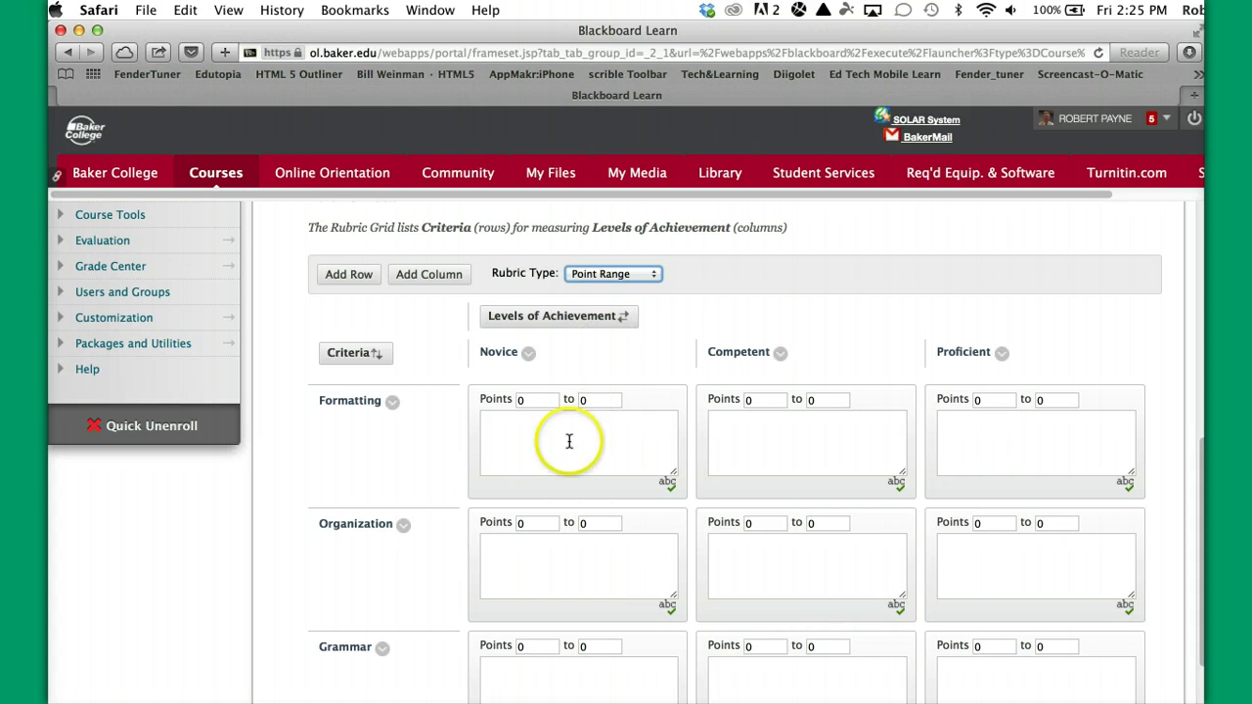
Add a new criterion row and a New Column4 achievement level to the grid.
{"action": "left_click", "coordinate": [342, 275]}
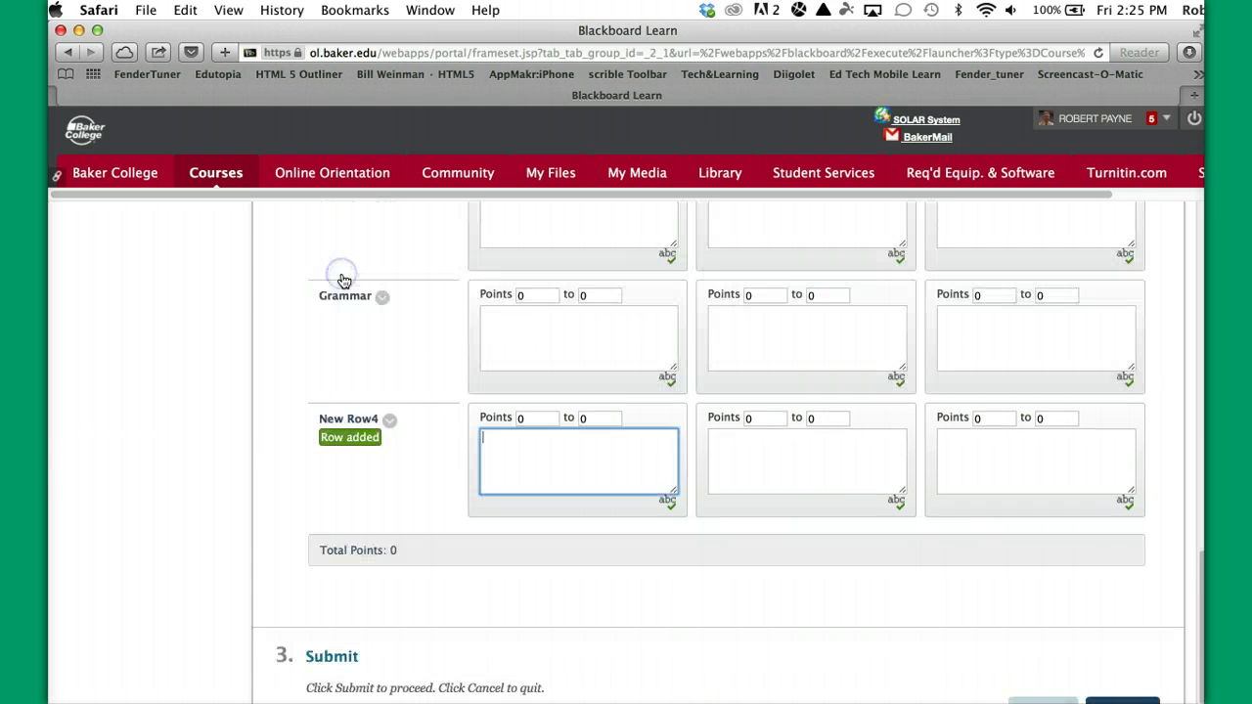
{"action": "scroll", "coordinate": [427, 393], "scroll_direction": "up", "scroll_amount": 10}
{"action": "scroll", "coordinate": [426, 393], "scroll_direction": "up", "scroll_amount": 2}
{"action": "left_click", "coordinate": [427, 392]}
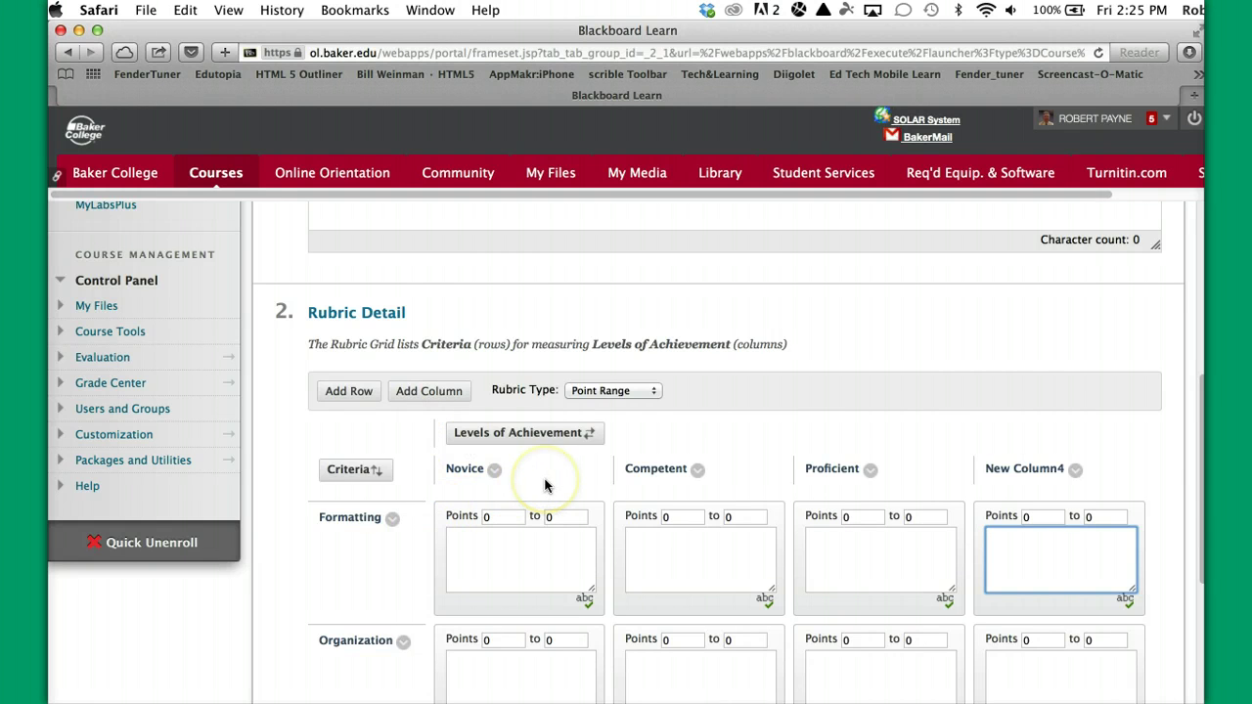
{"action": "scroll", "coordinate": [545, 482], "scroll_direction": "down", "scroll_amount": 3}
{"action": "scroll", "coordinate": [544, 485], "scroll_direction": "down", "scroll_amount": 1}
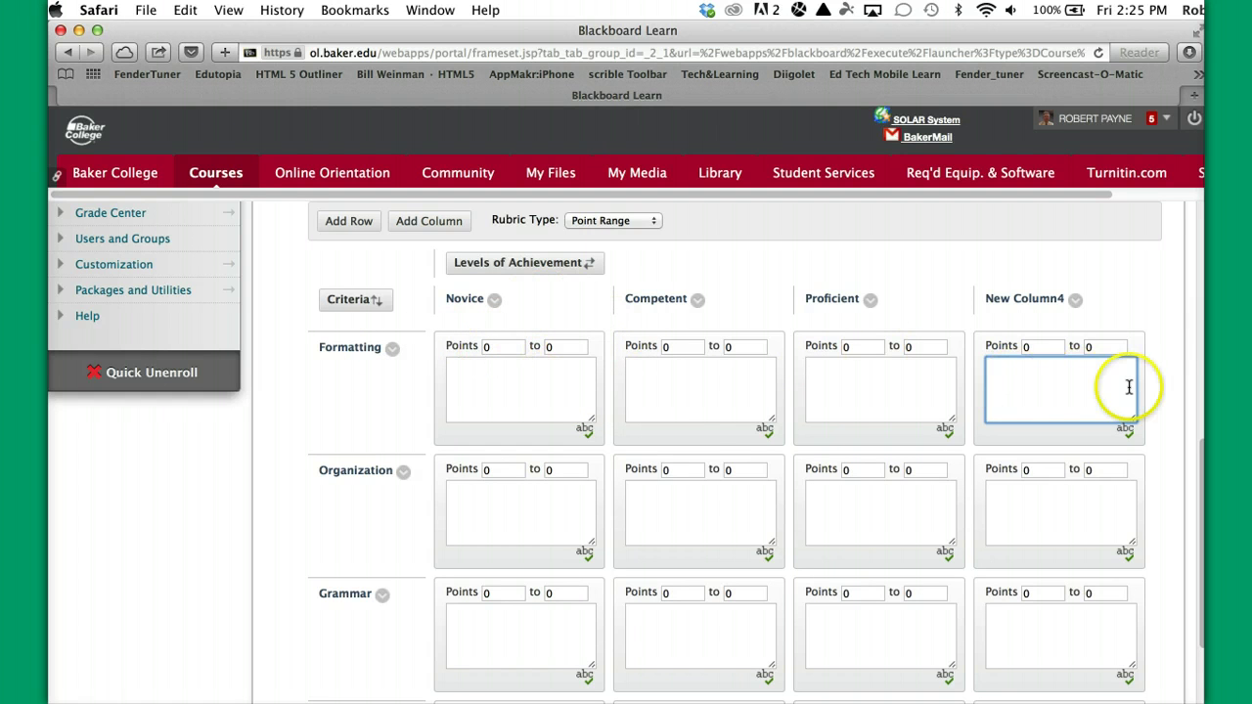
Rename Novice to Excellent and Competent to Above Average.
{"action": "left_click", "coordinate": [494, 303]}
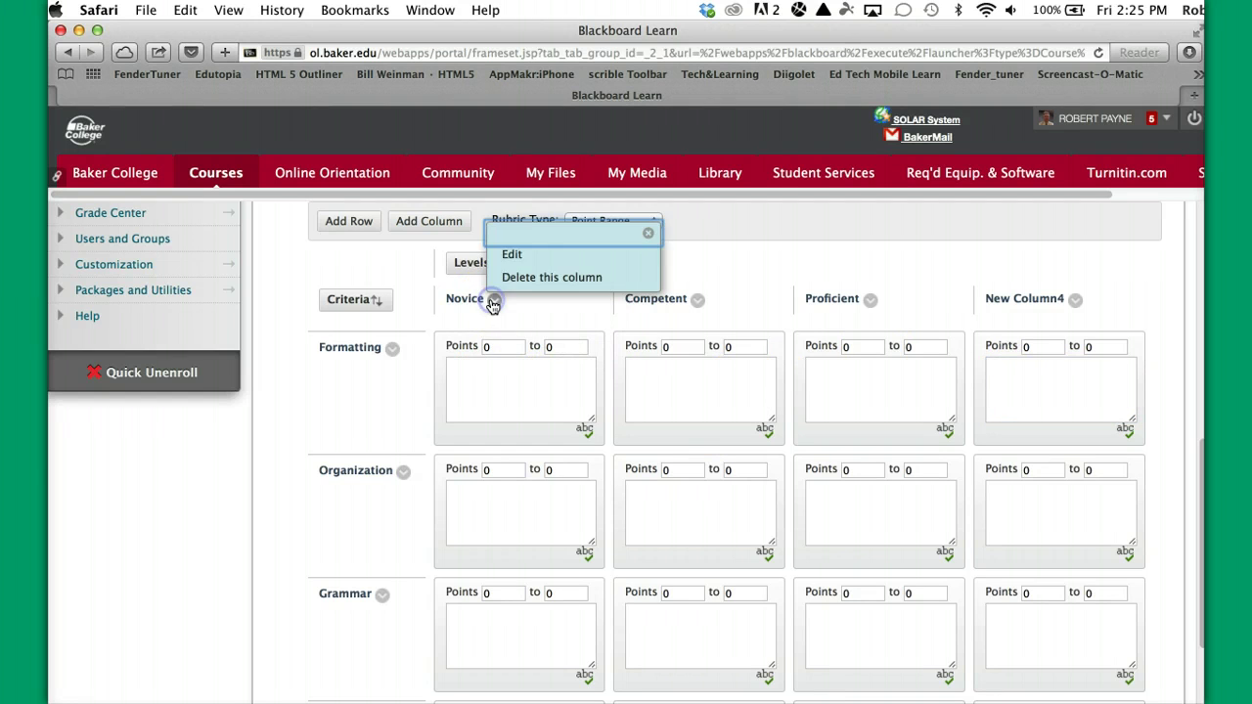
{"action": "left_click", "coordinate": [509, 250]}
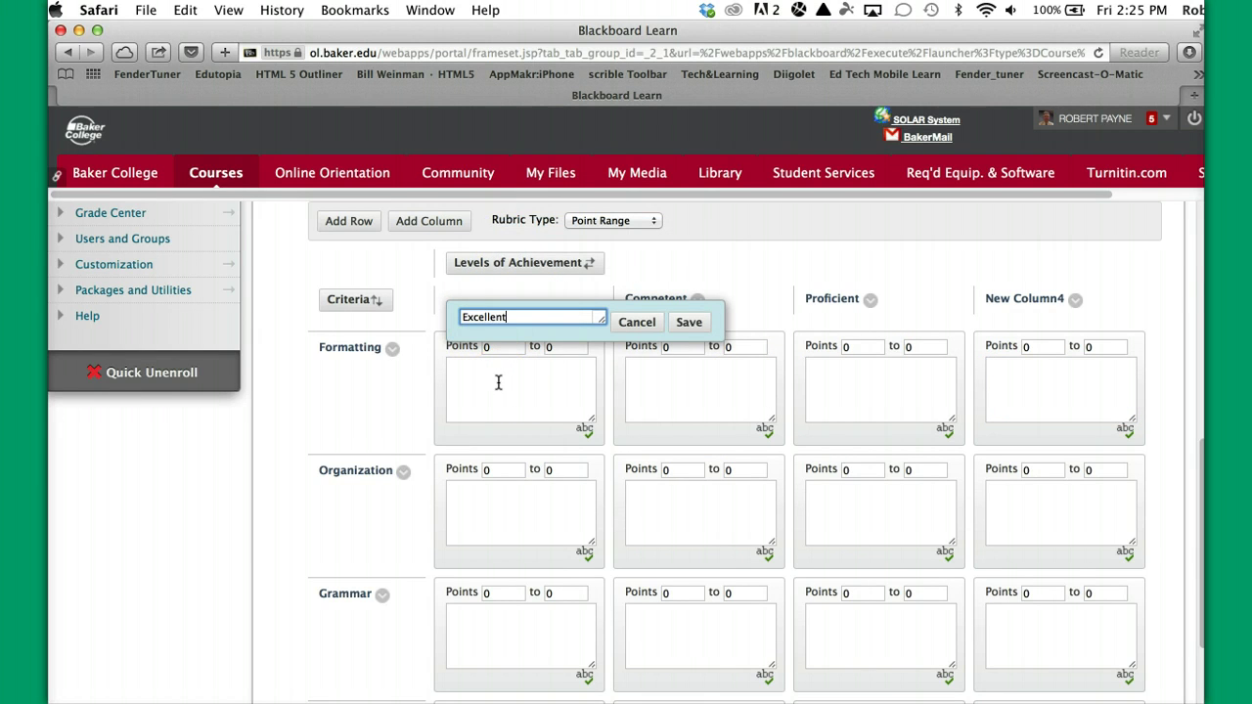
{"action": "left_click", "coordinate": [688, 323]}
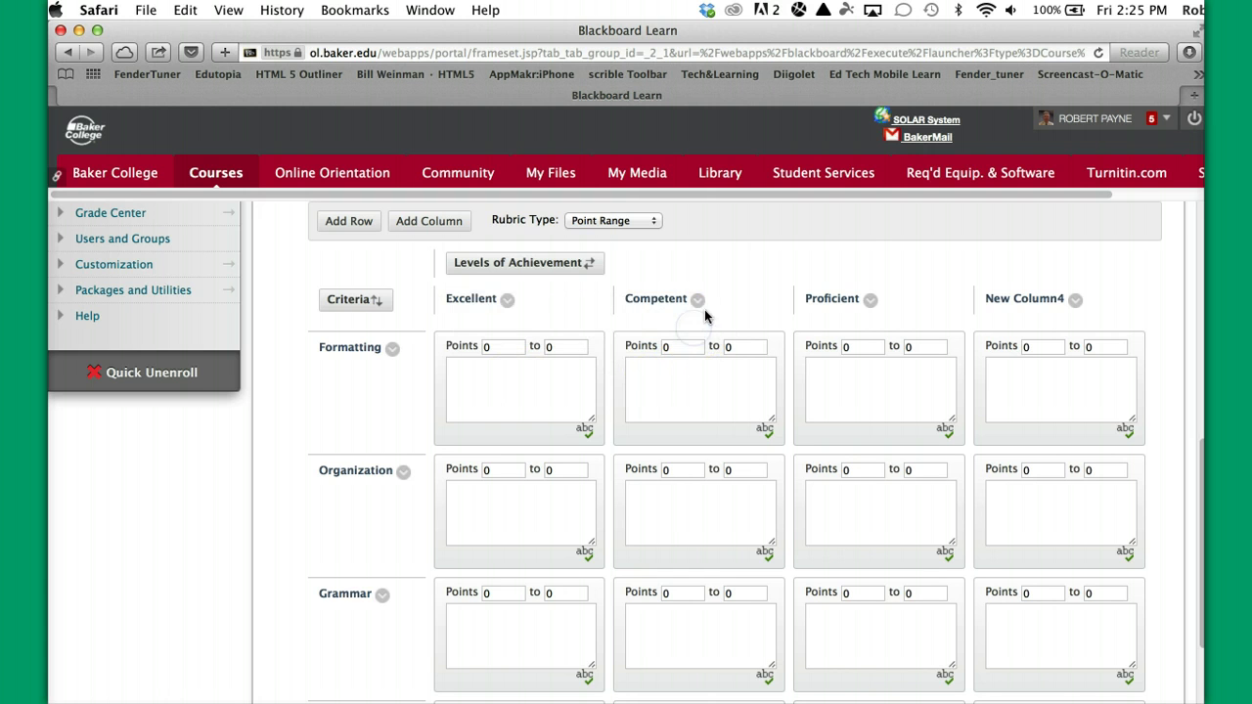
{"action": "left_click", "coordinate": [698, 300]}
{"action": "left_click", "coordinate": [721, 254]}
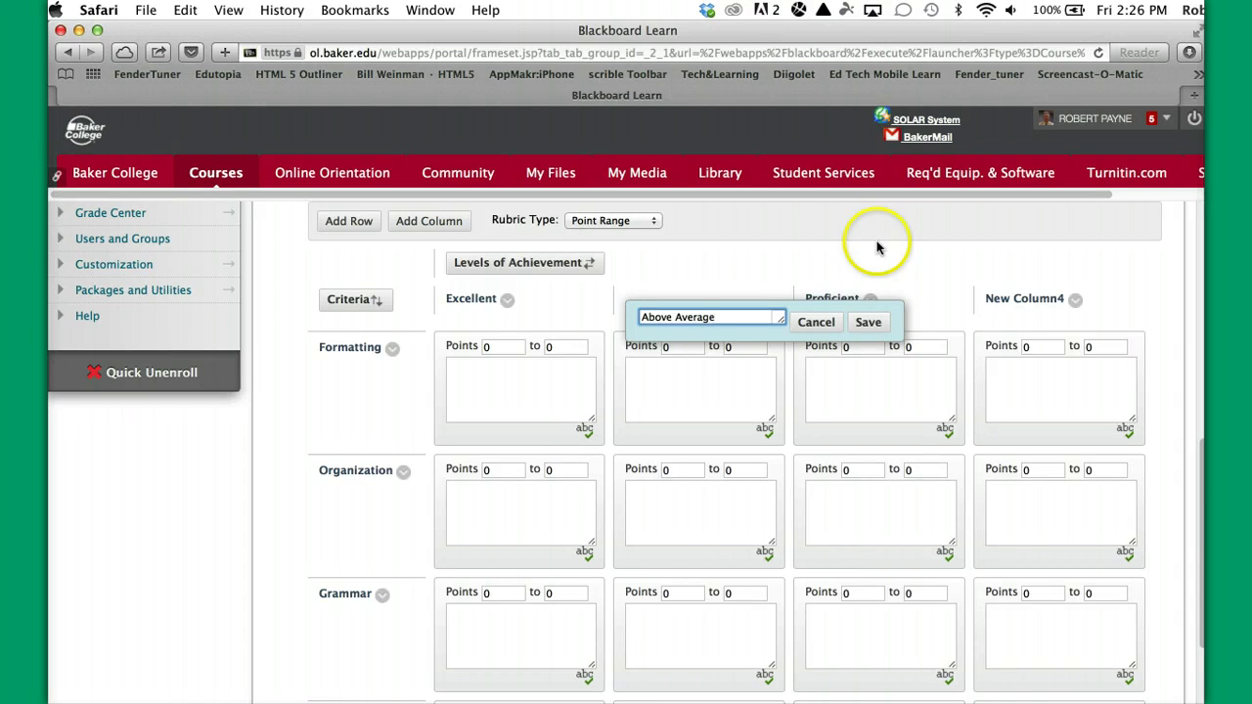
{"action": "left_click", "coordinate": [867, 322]}
Rename the Proficient level to Below Average.
{"action": "left_click", "coordinate": [870, 299]}
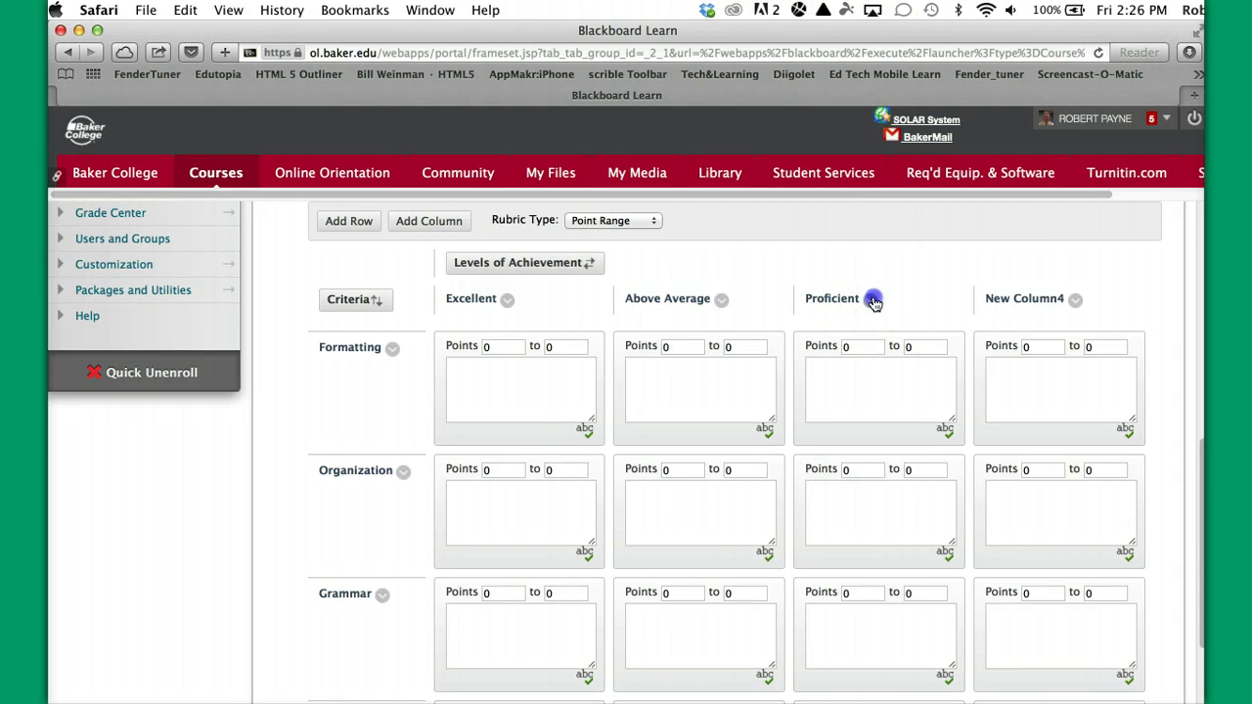
{"action": "left_click", "coordinate": [885, 251]}
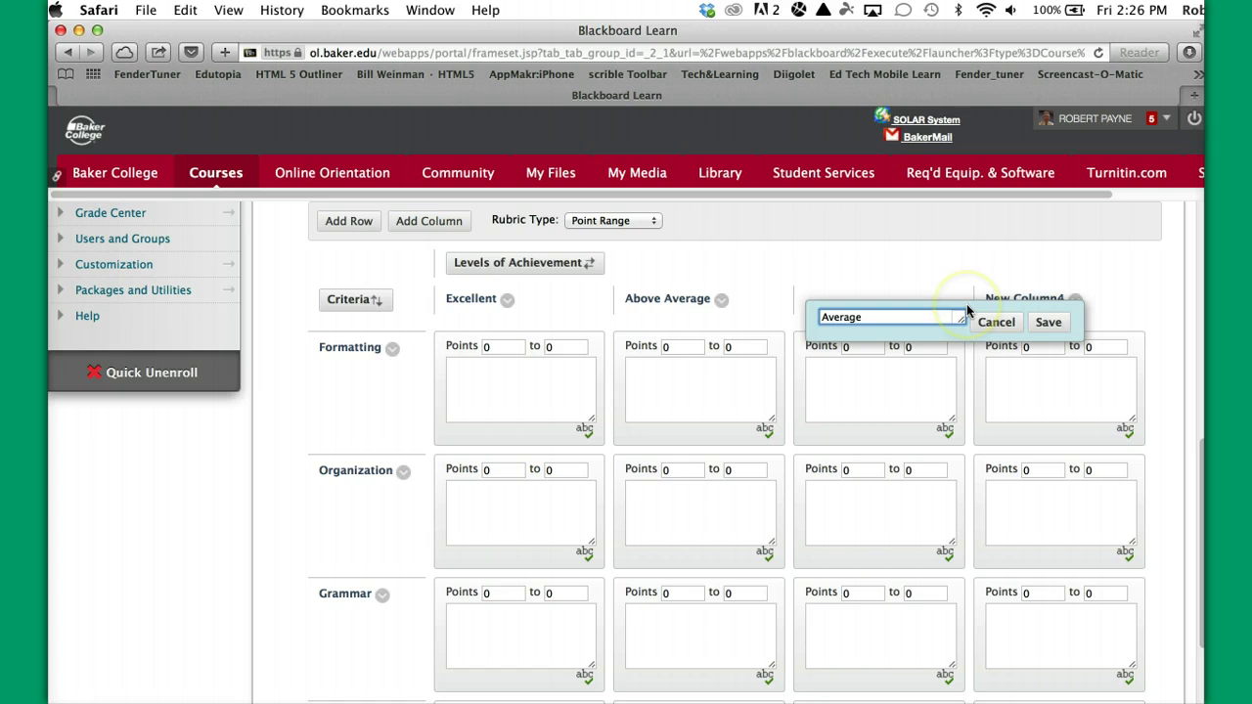
{"action": "key", "text": "super+a"}
{"action": "type", "text": "A"}
{"action": "key", "text": "BackSpace"}
{"action": "type", "text": "Below Average"}
{"action": "left_click", "coordinate": [1048, 324]}
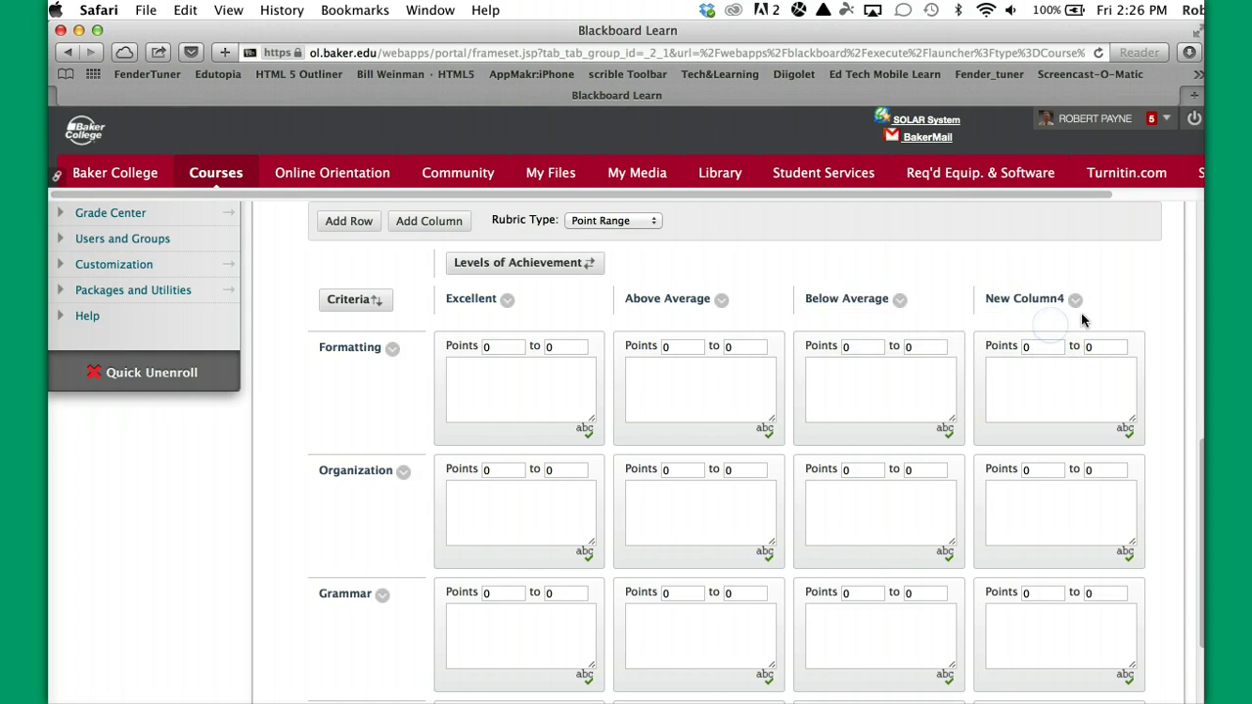
Rename the New Column4 level to Needs improvement.
{"action": "left_click", "coordinate": [1075, 300]}
{"action": "left_click", "coordinate": [944, 253]}
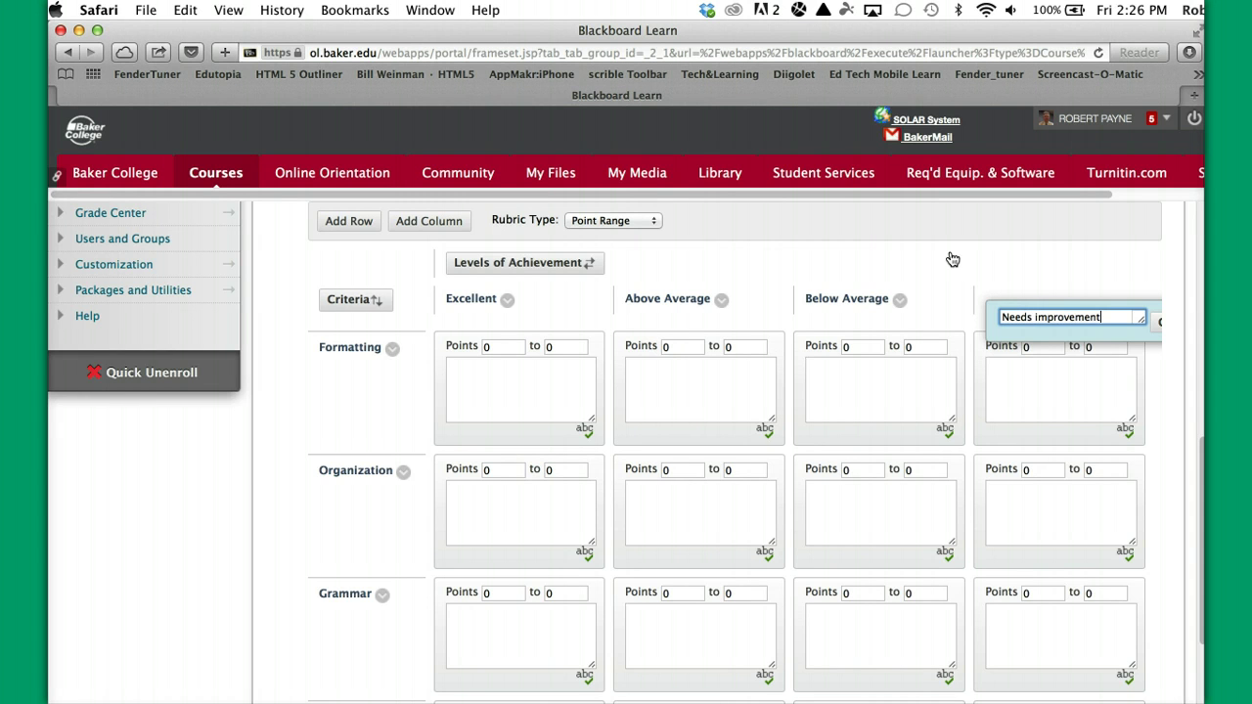
{"action": "type", "text": "Needs improvement"}
{"action": "left_click", "coordinate": [1017, 315]}
{"action": "scroll", "coordinate": [1017, 314], "scroll_direction": "right", "scroll_amount": 3}
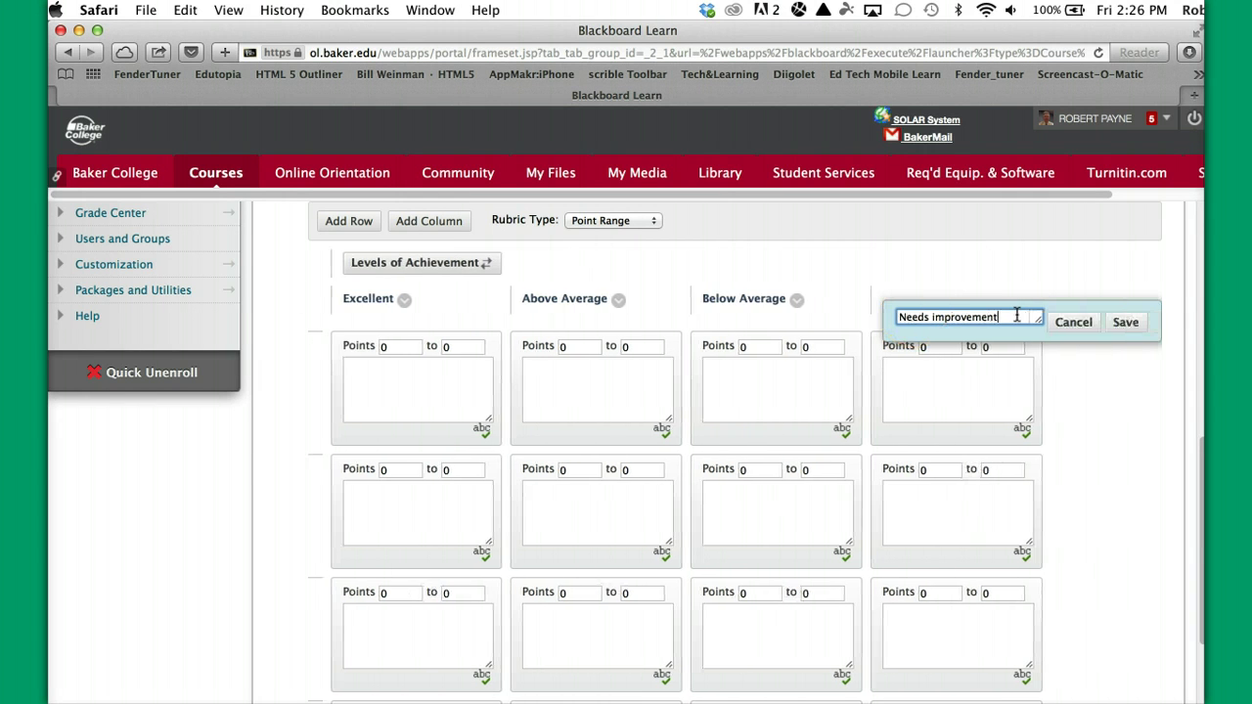
{"action": "left_click", "coordinate": [1126, 323]}
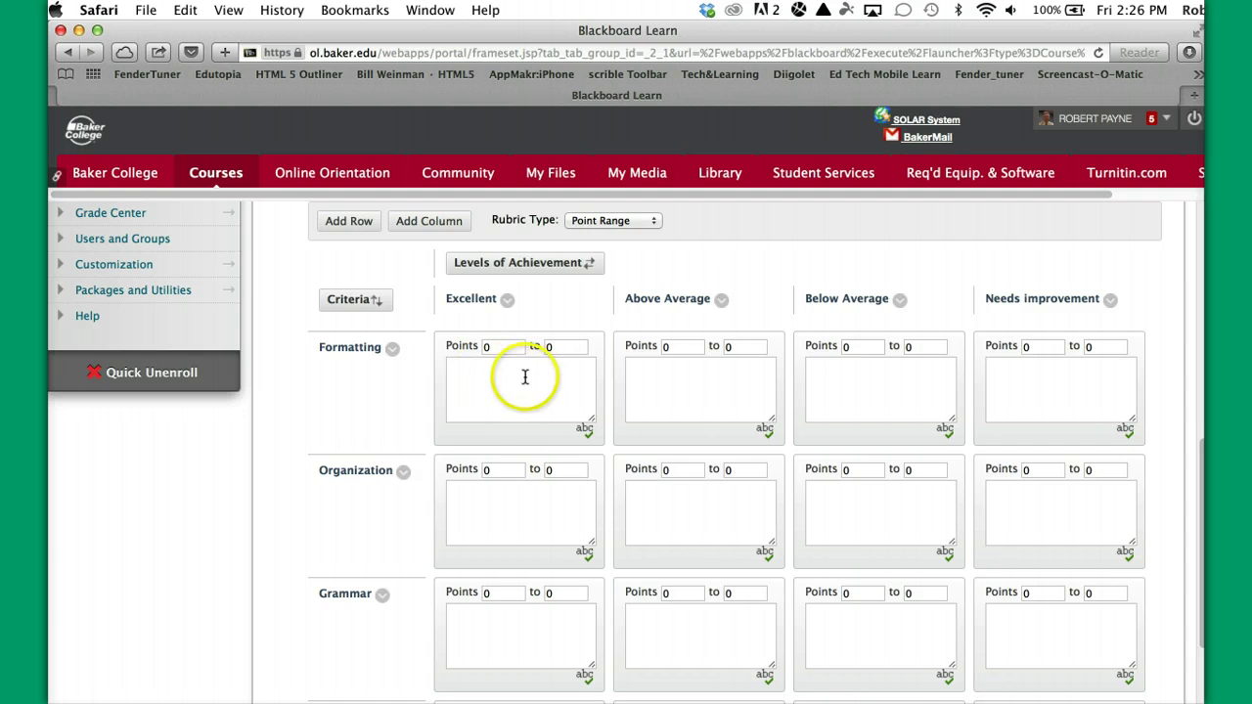
{"action": "scroll", "coordinate": [518, 401], "scroll_direction": "down", "scroll_amount": 2}
{"action": "scroll", "coordinate": [519, 403], "scroll_direction": "up", "scroll_amount": 1}
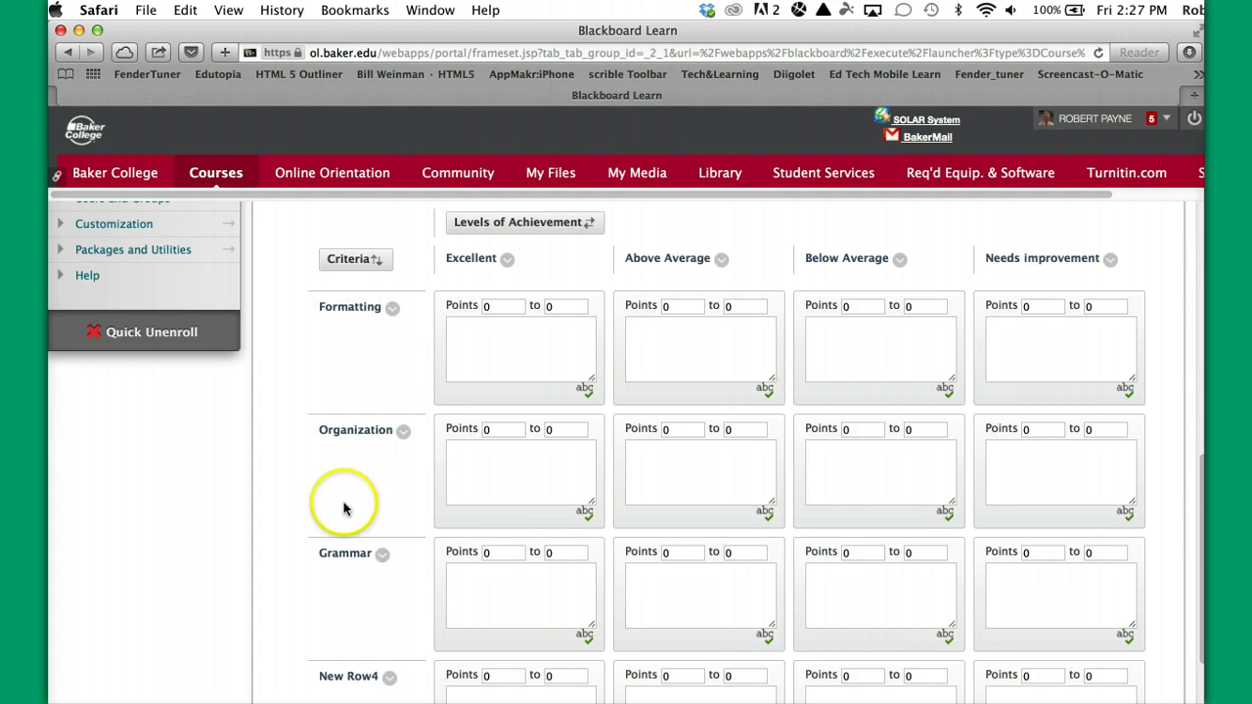
{"action": "left_click", "coordinate": [392, 309]}
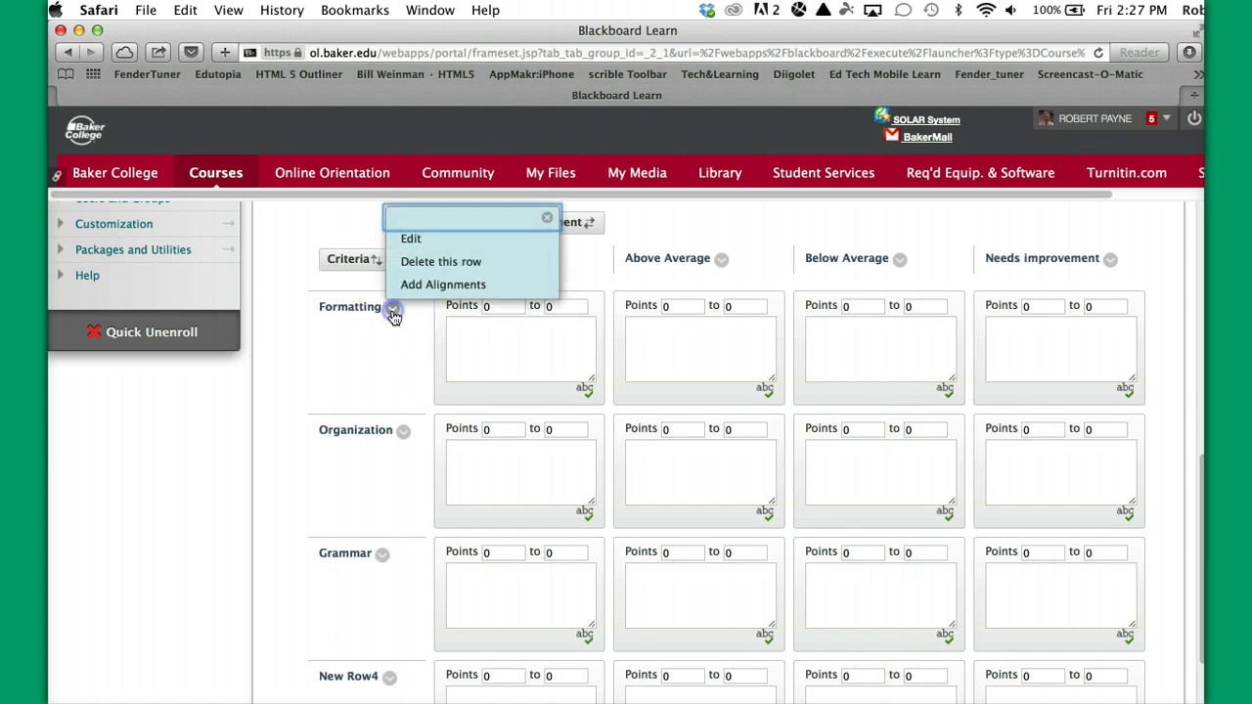
{"action": "left_click", "coordinate": [409, 240]}
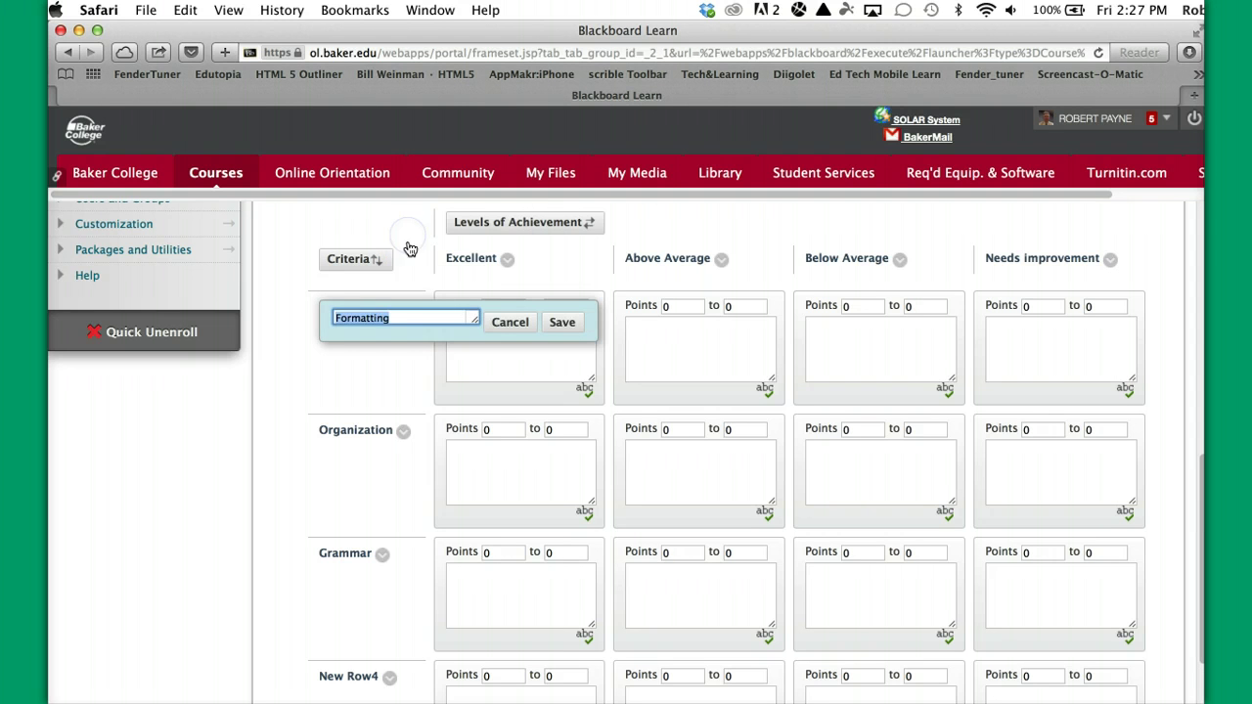
{"action": "left_click", "coordinate": [562, 322]}
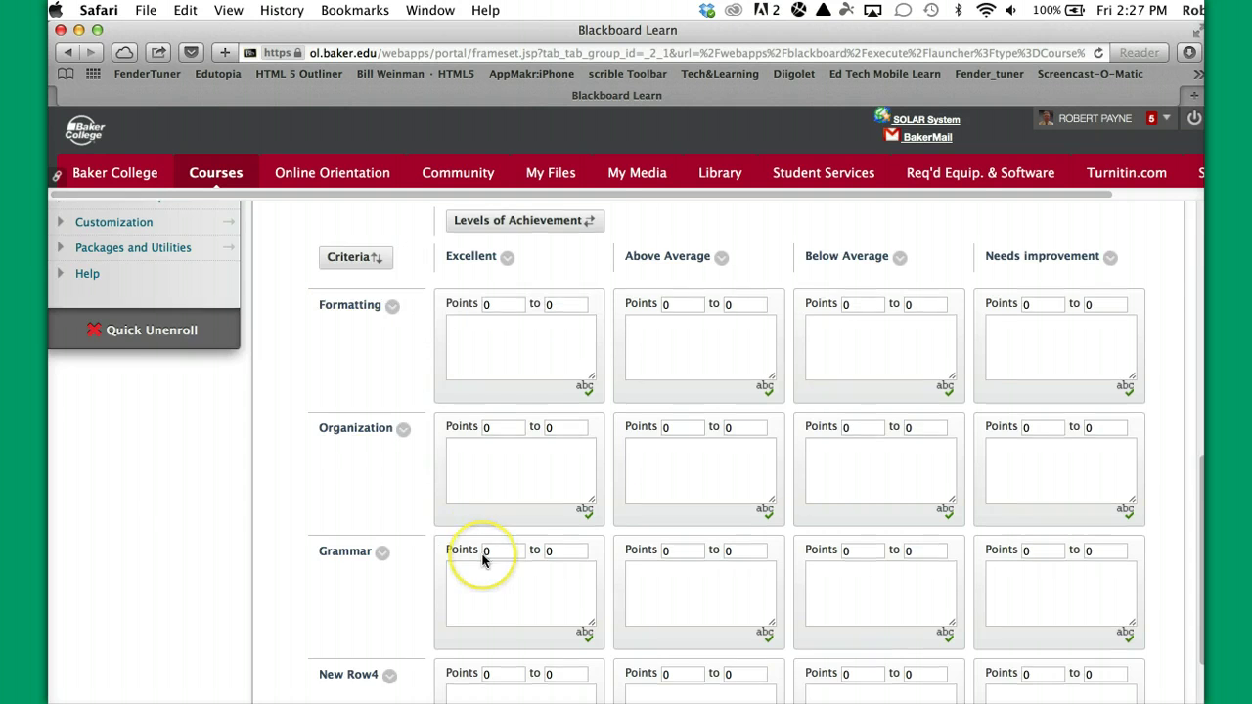
Set the Formatting criterion's Excellent range to 19–20 points.
{"action": "scroll", "coordinate": [482, 559], "scroll_direction": "down", "scroll_amount": 5}
{"action": "scroll", "coordinate": [482, 561], "scroll_direction": "up", "scroll_amount": 4}
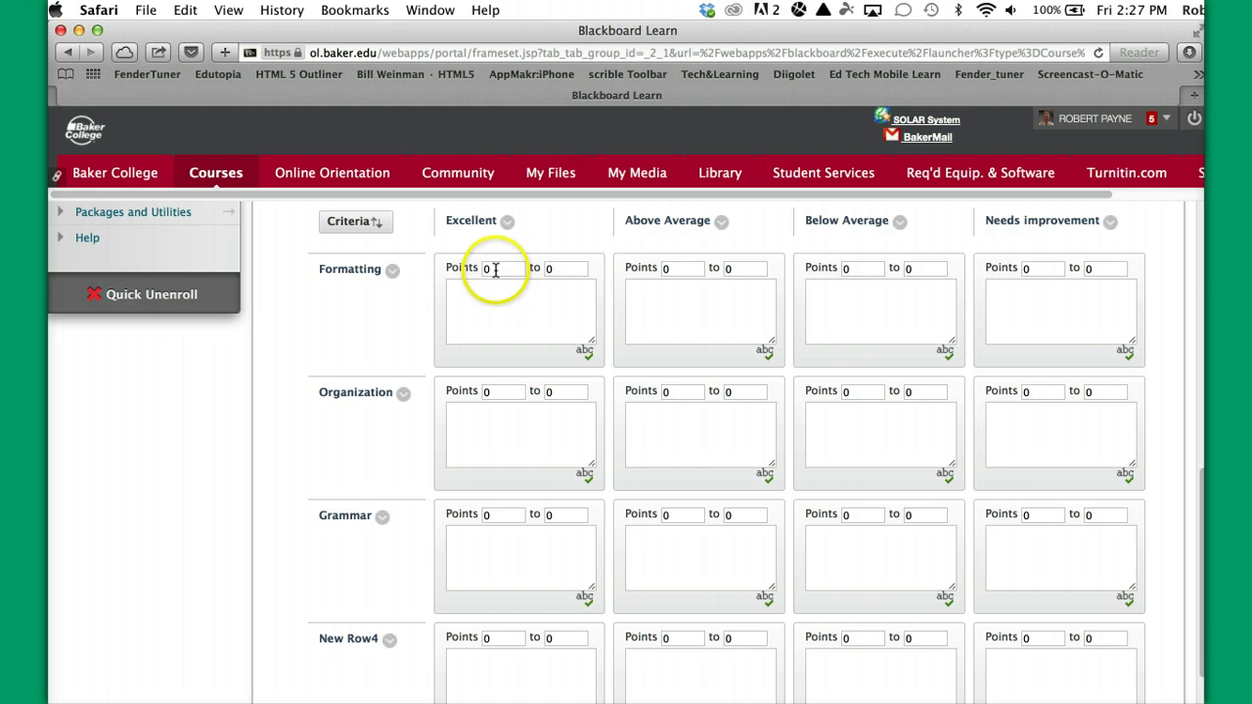
{"action": "left_click", "coordinate": [547, 269]}
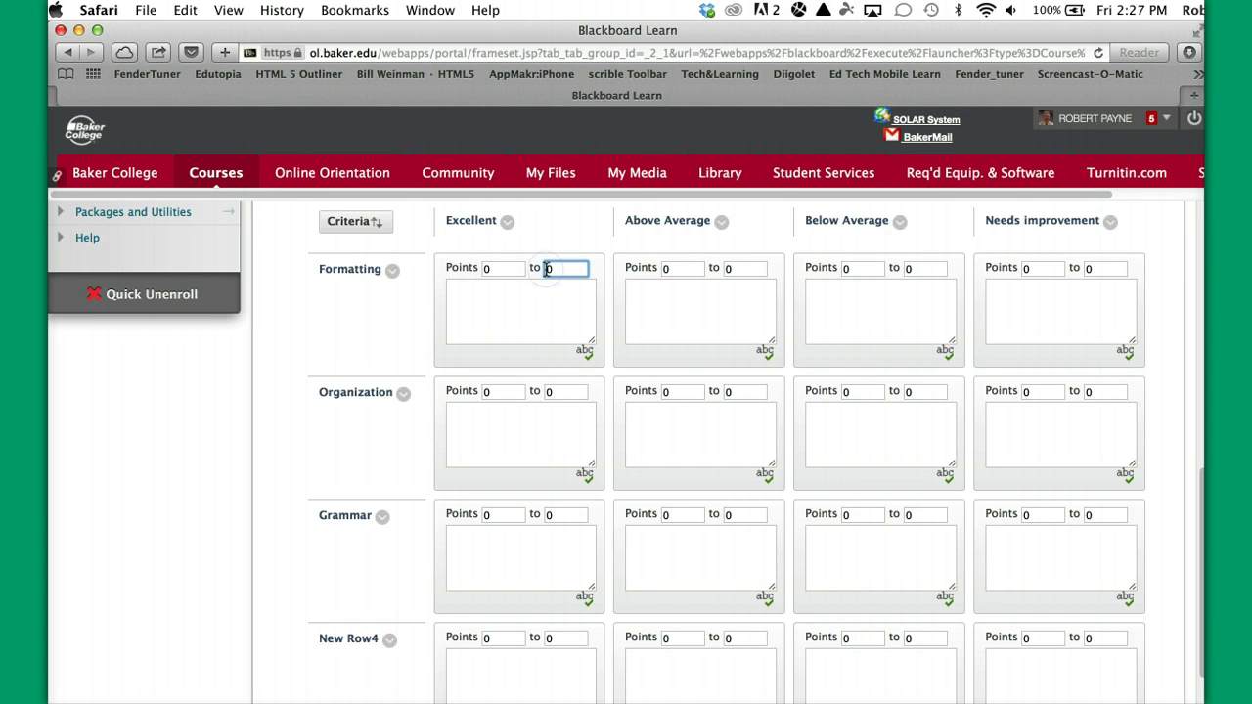
{"action": "type", "text": "2"}
{"action": "left_click", "coordinate": [490, 270]}
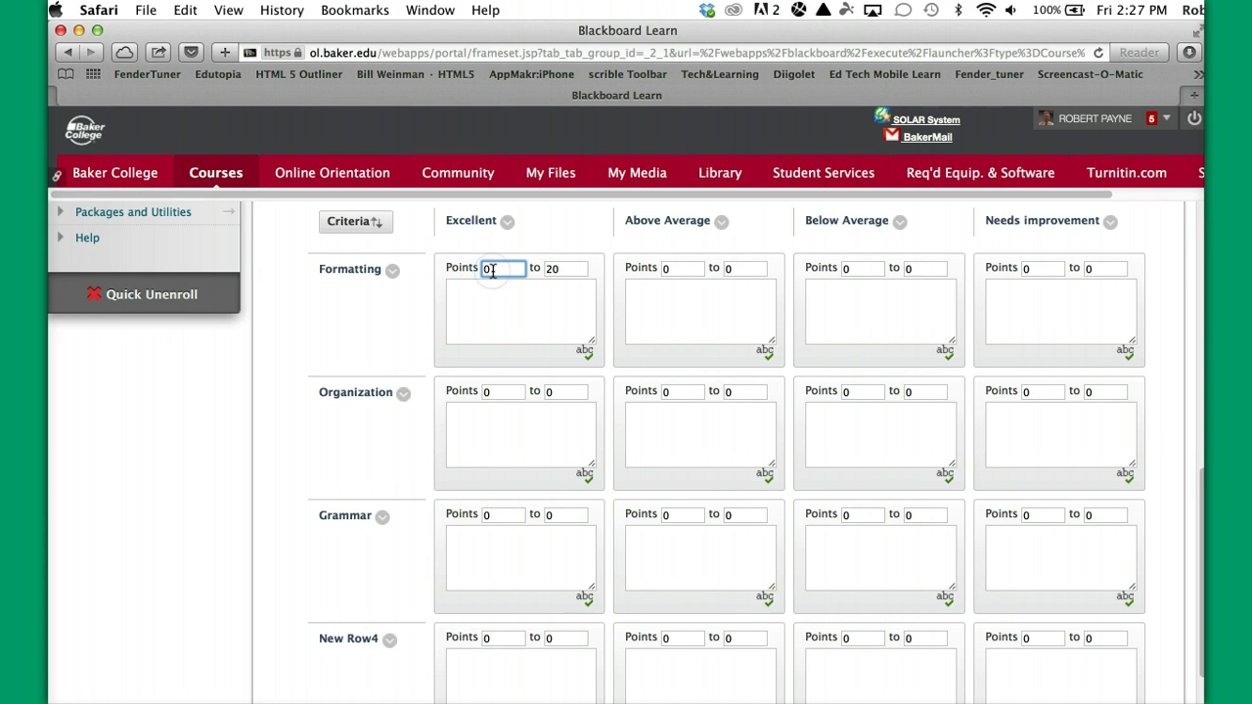
{"action": "type", "text": "19"}
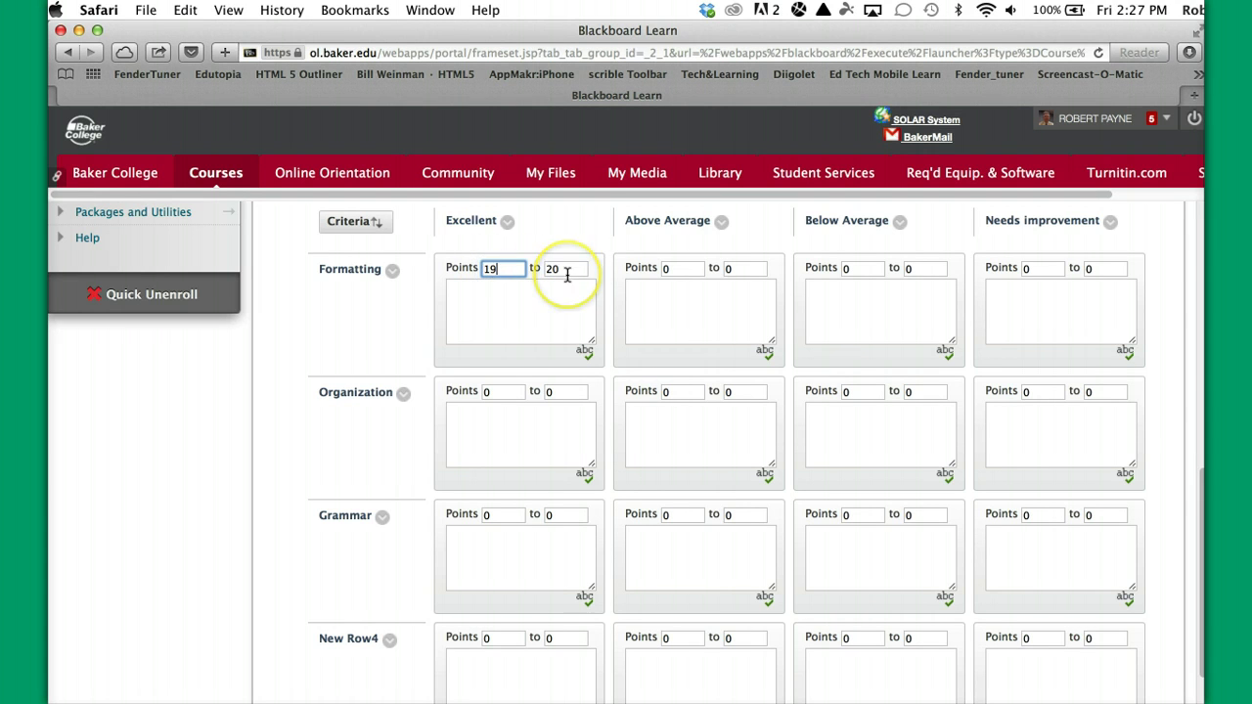
{"action": "double_click", "coordinate": [567, 275]}
Fill Formatting's remaining ranges: 16–18, 14–15 and 0–13 points.
{"action": "key", "text": "Tab"}
{"action": "key", "text": "Tab"}
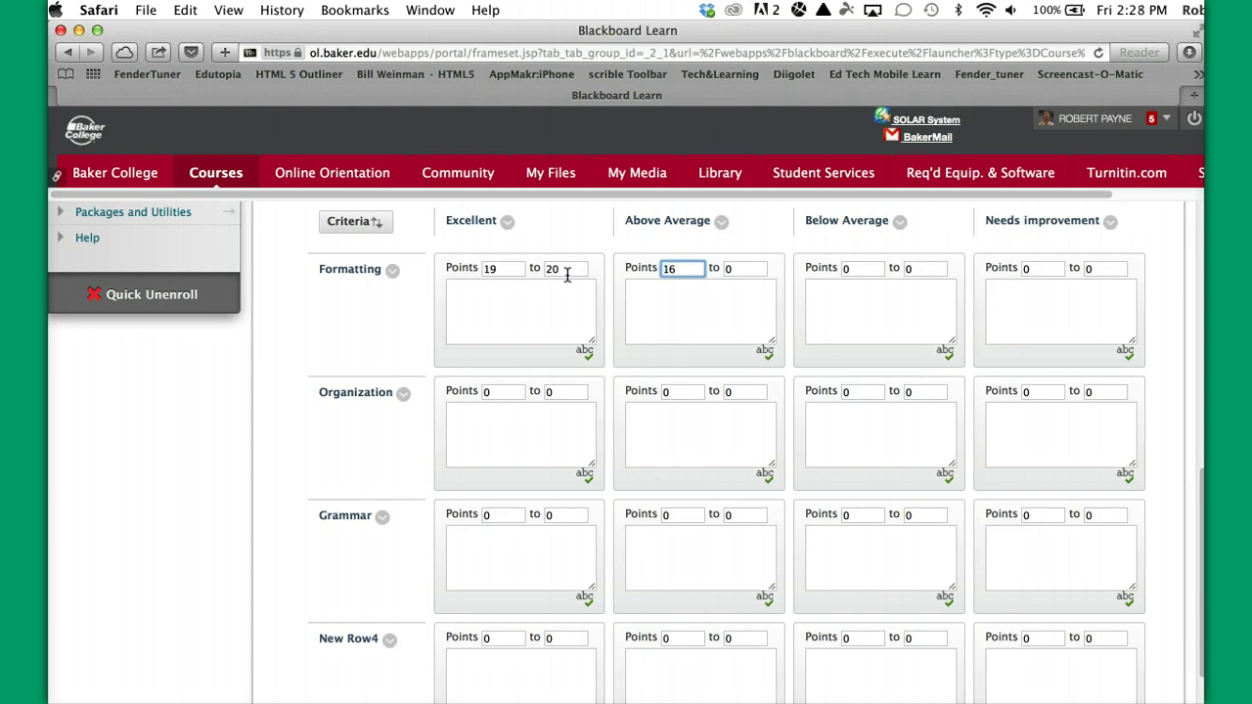
{"action": "key", "text": "Tab"}
{"action": "key", "text": "Tab"}
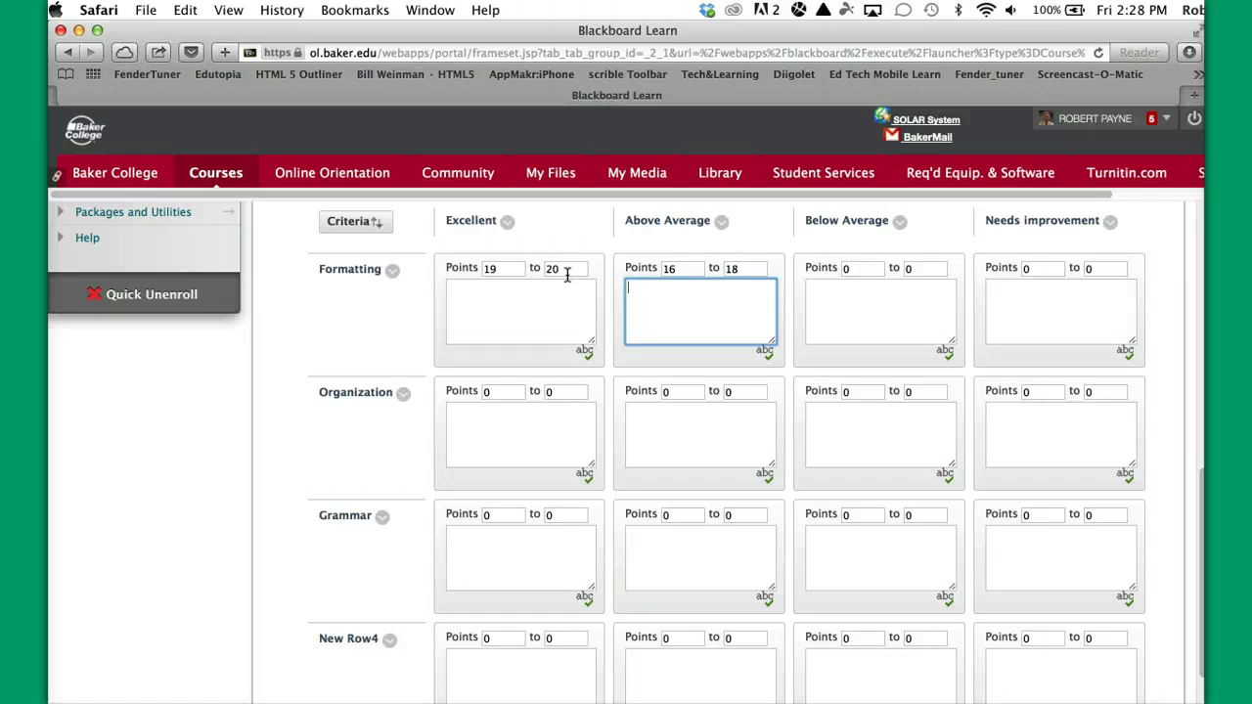
{"action": "key", "text": "Tab"}
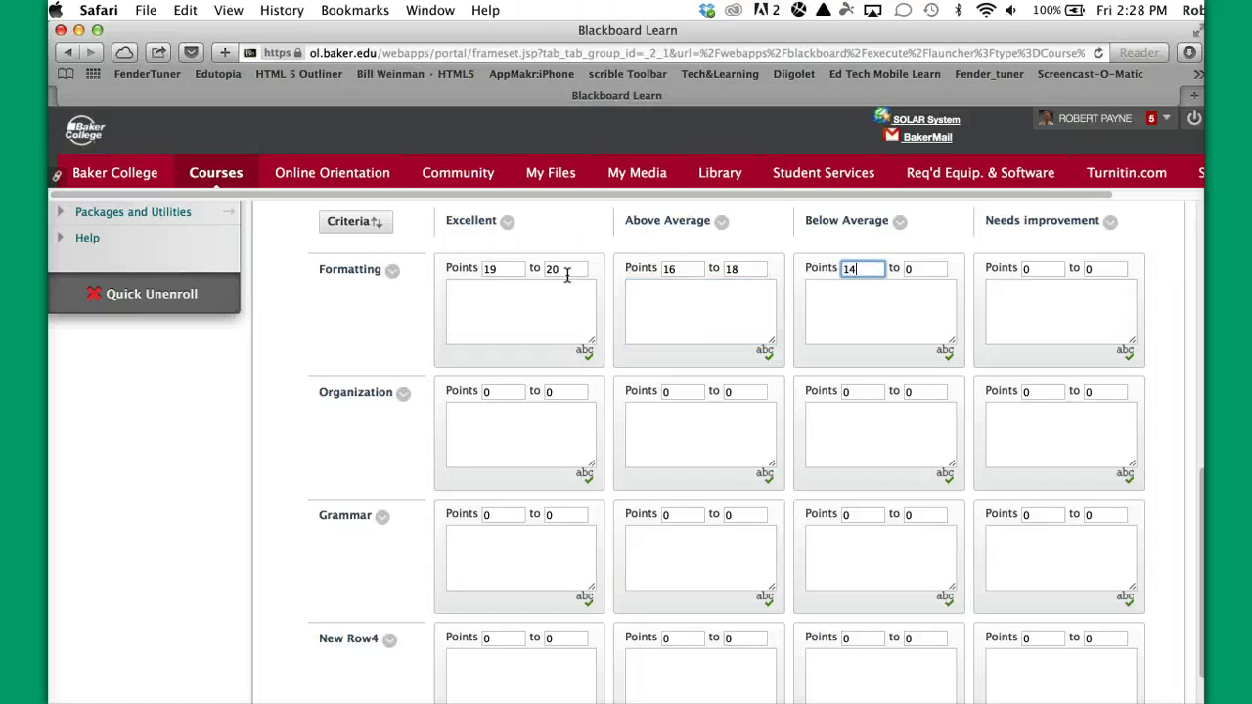
{"action": "key", "text": "Tab"}
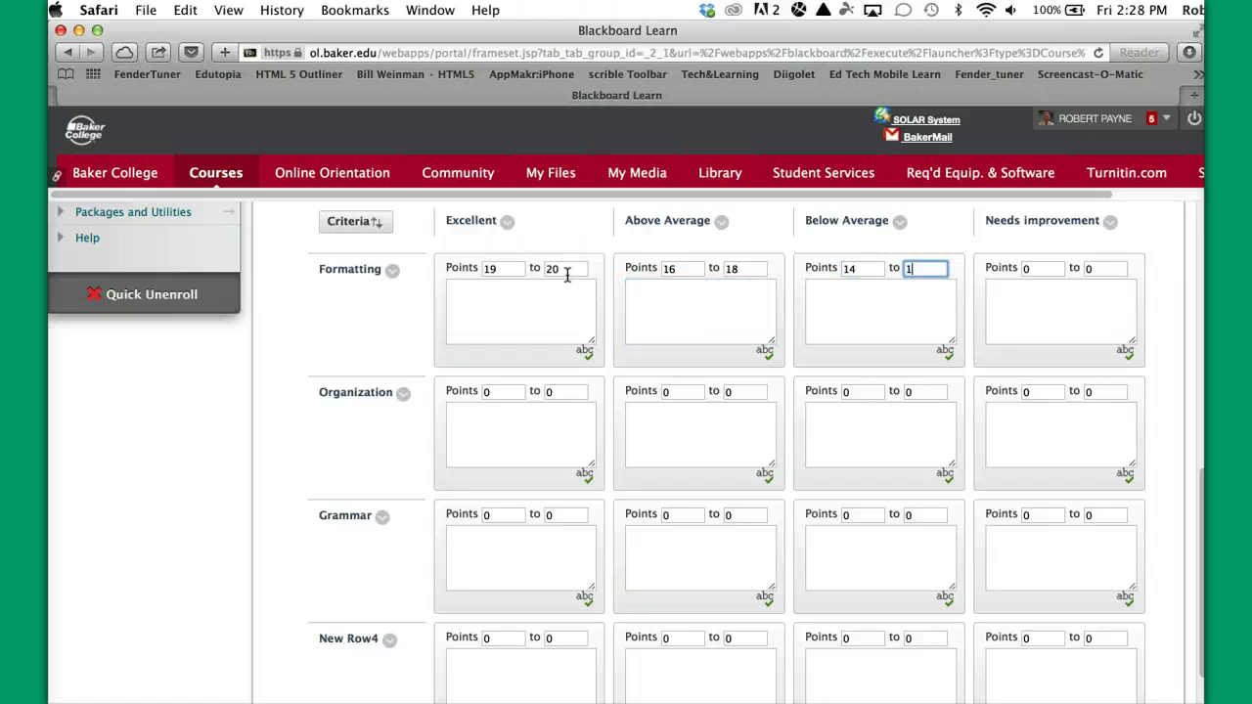
{"action": "key", "text": "Tab"}
{"action": "key", "text": "Tab"}
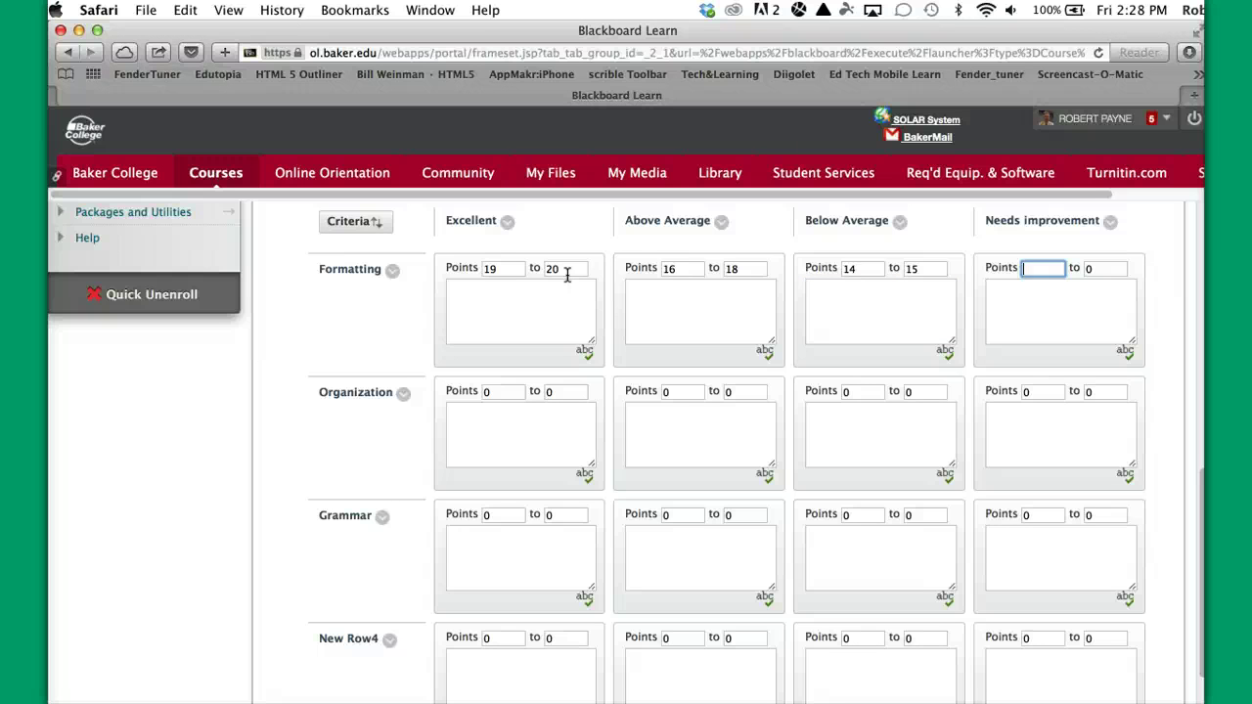
{"action": "key", "text": "Tab"}
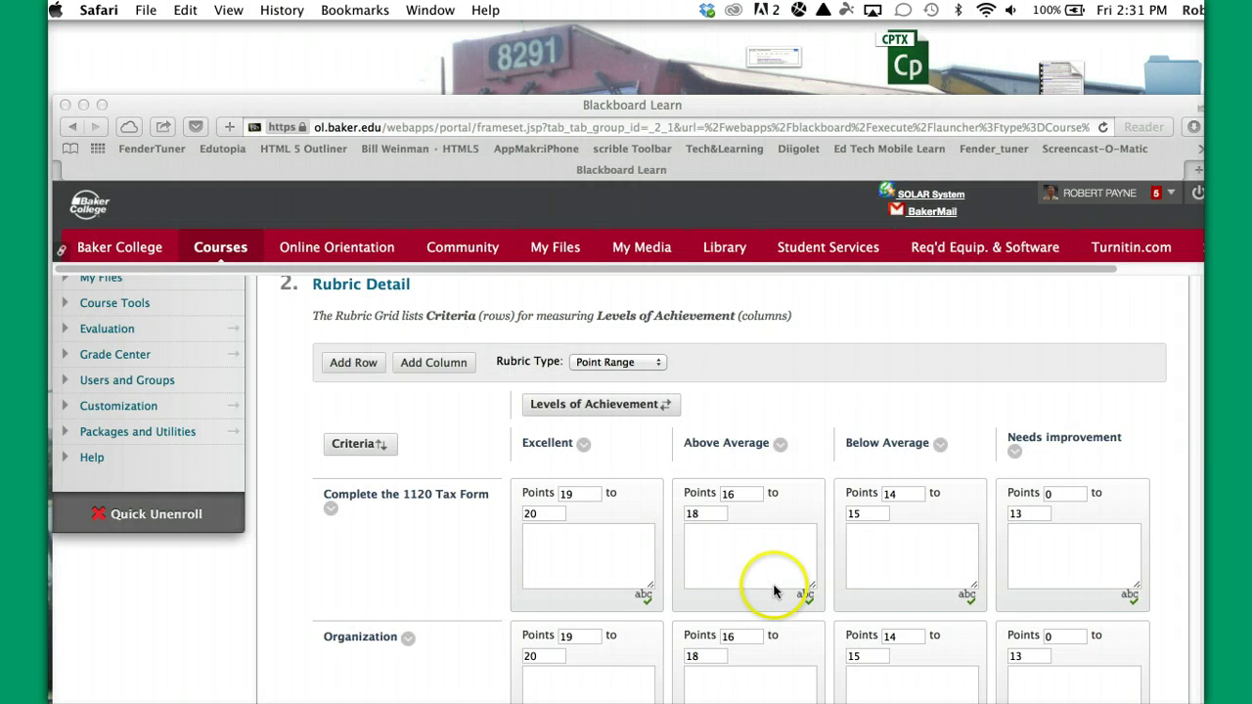
Scroll through the rubric to check every criterion's point ranges and the 100-point total.
{"action": "scroll", "coordinate": [773, 590], "scroll_direction": "down", "scroll_amount": 5}
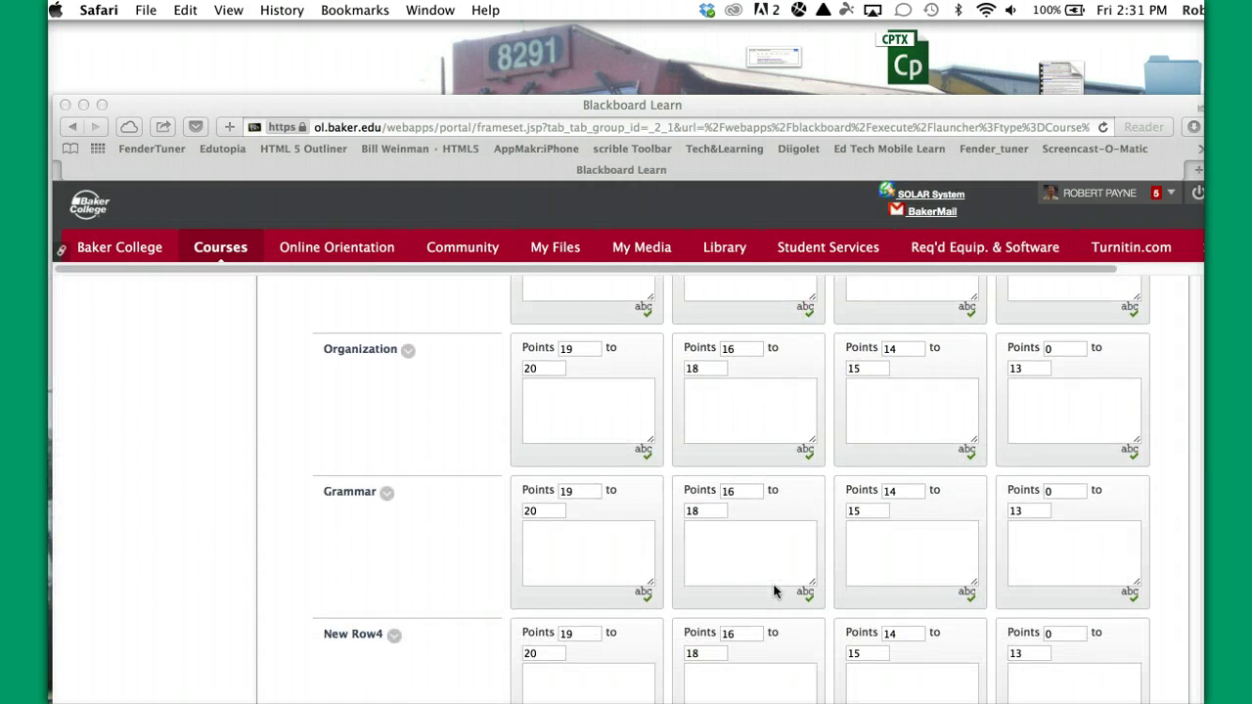
{"action": "scroll", "coordinate": [773, 591], "scroll_direction": "down", "scroll_amount": 4}
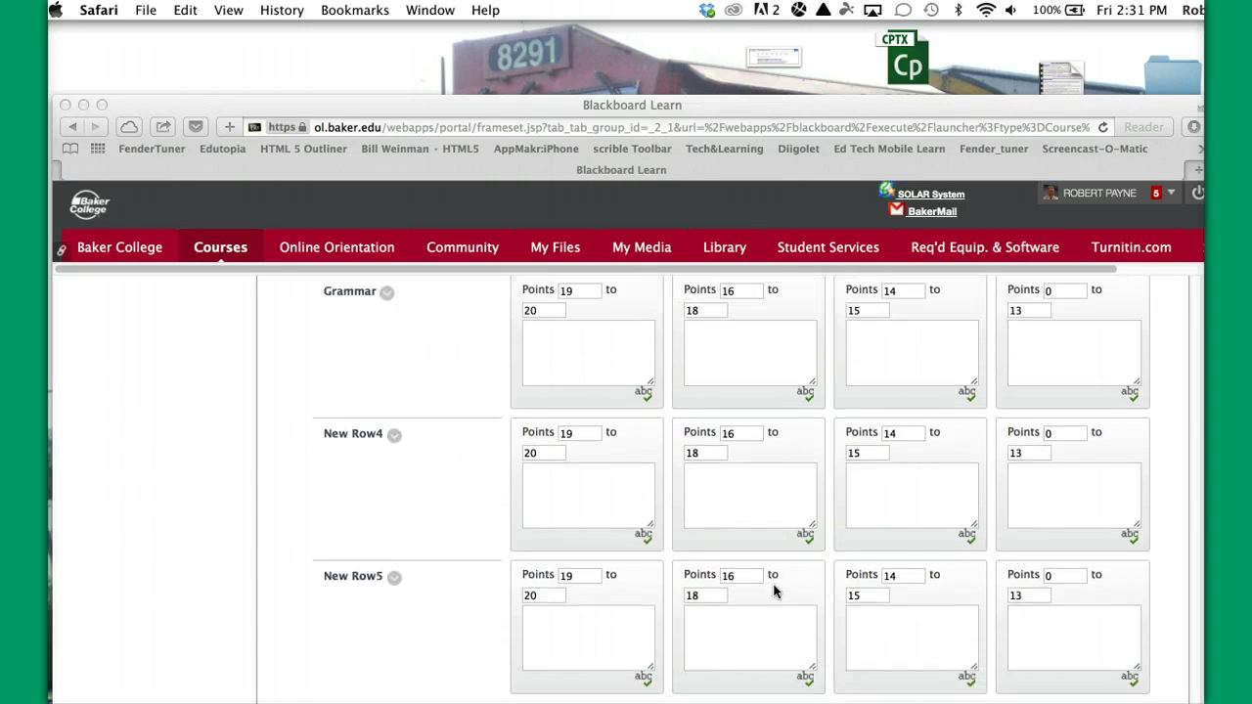
{"action": "scroll", "coordinate": [774, 590], "scroll_direction": "up", "scroll_amount": 1}
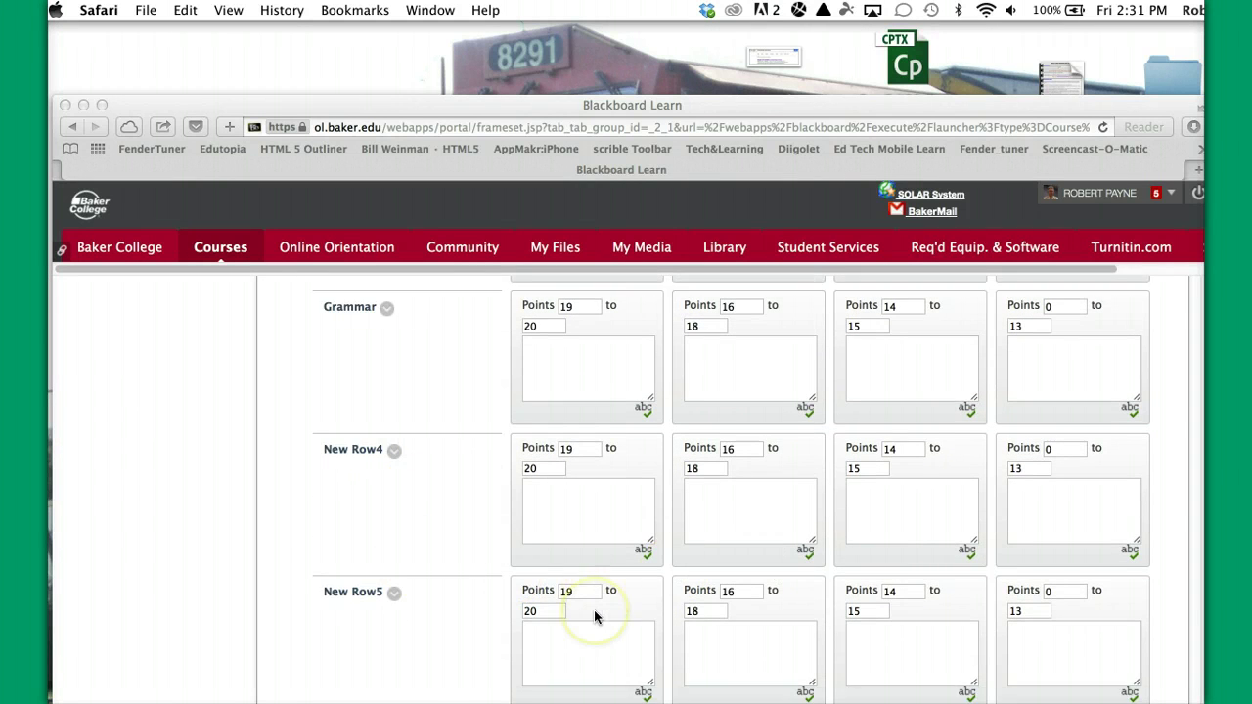
{"action": "scroll", "coordinate": [594, 614], "scroll_direction": "down", "scroll_amount": 2}
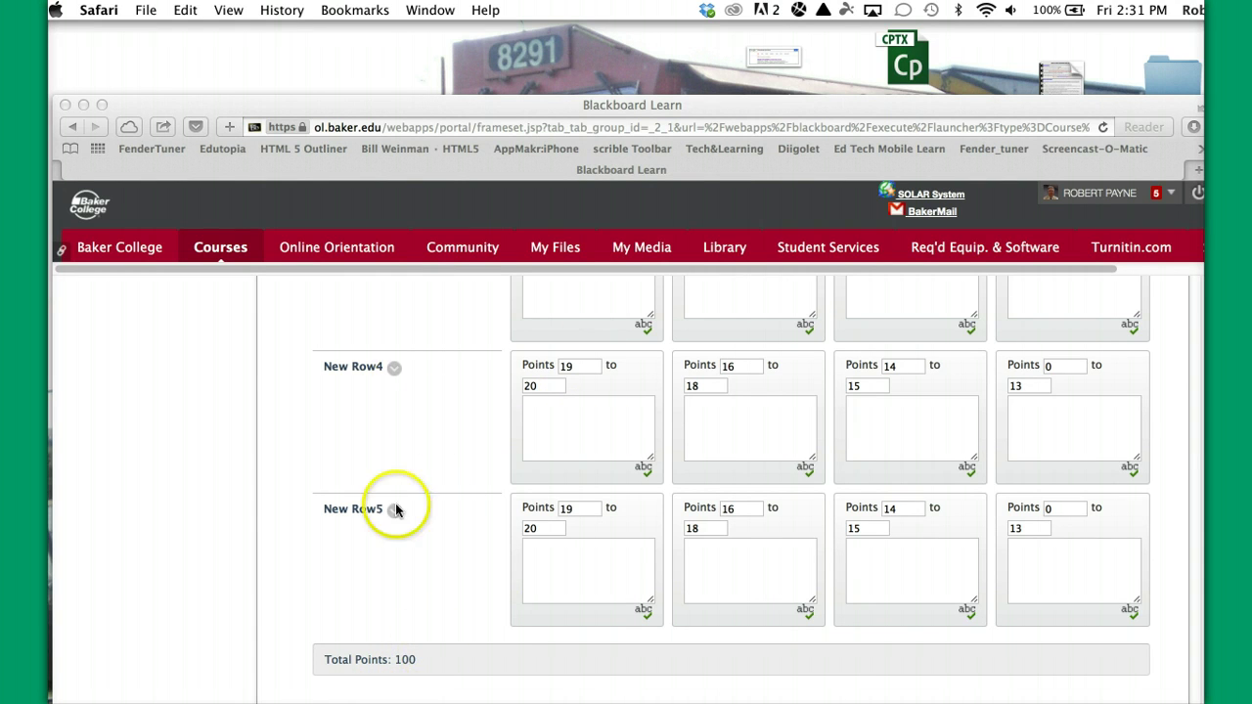
{"action": "scroll", "coordinate": [590, 446], "scroll_direction": "up", "scroll_amount": 5}
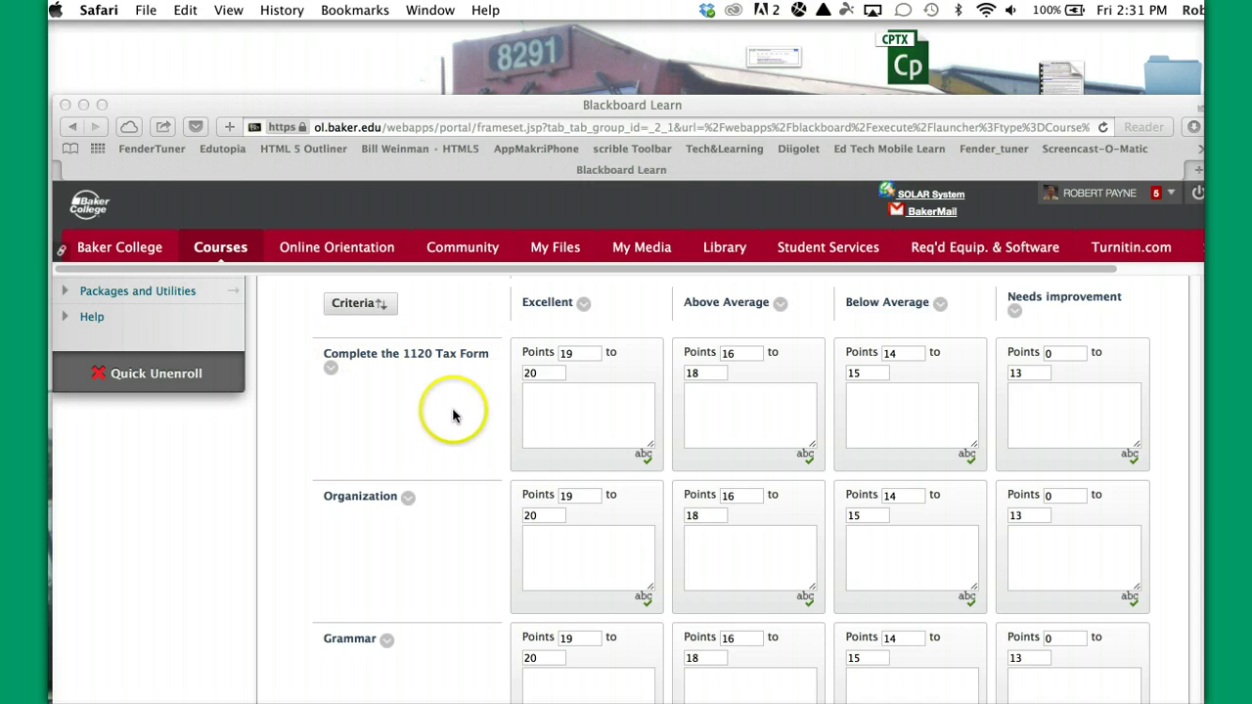
{"action": "scroll", "coordinate": [453, 415], "scroll_direction": "up", "scroll_amount": 3}
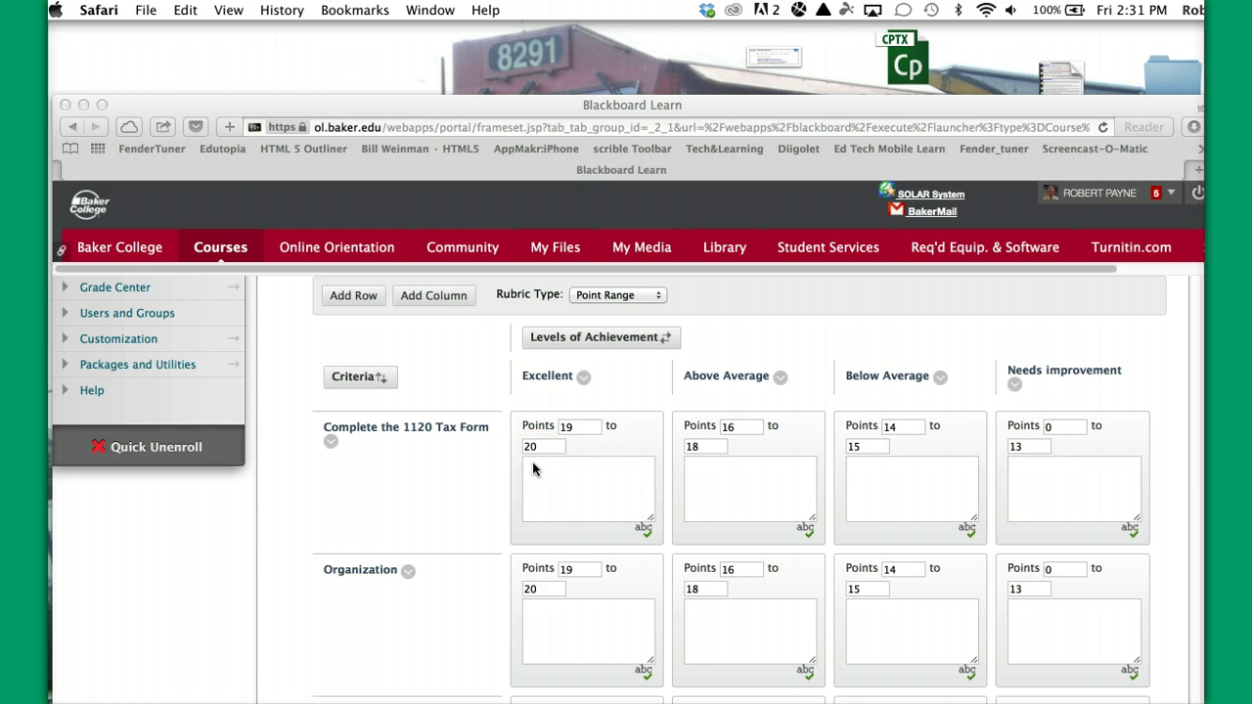
Paste the tax-form descriptions into Excellent and Above Average, changing the item range to 2–4.
{"action": "left_click", "coordinate": [525, 493]}
{"action": "left_click", "coordinate": [530, 470]}
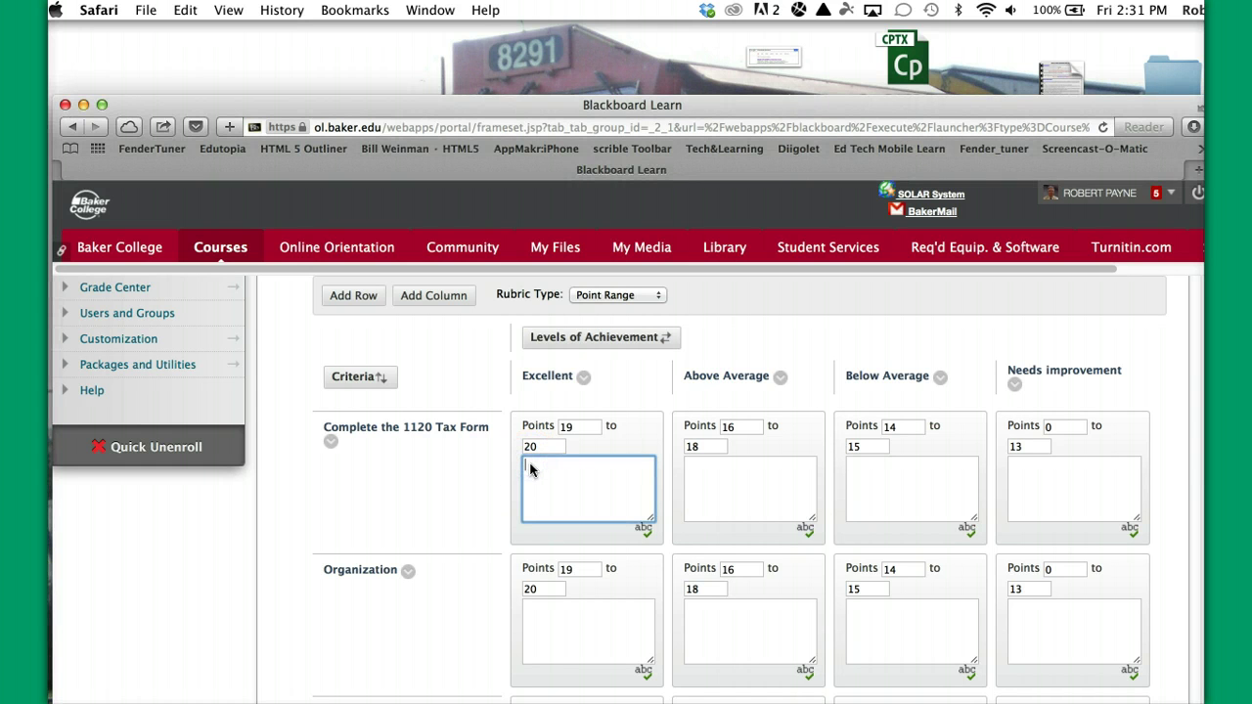
{"action": "type", "text": "The student completes the form with 0-1 incorrect items."}
{"action": "left_click", "coordinate": [696, 472]}
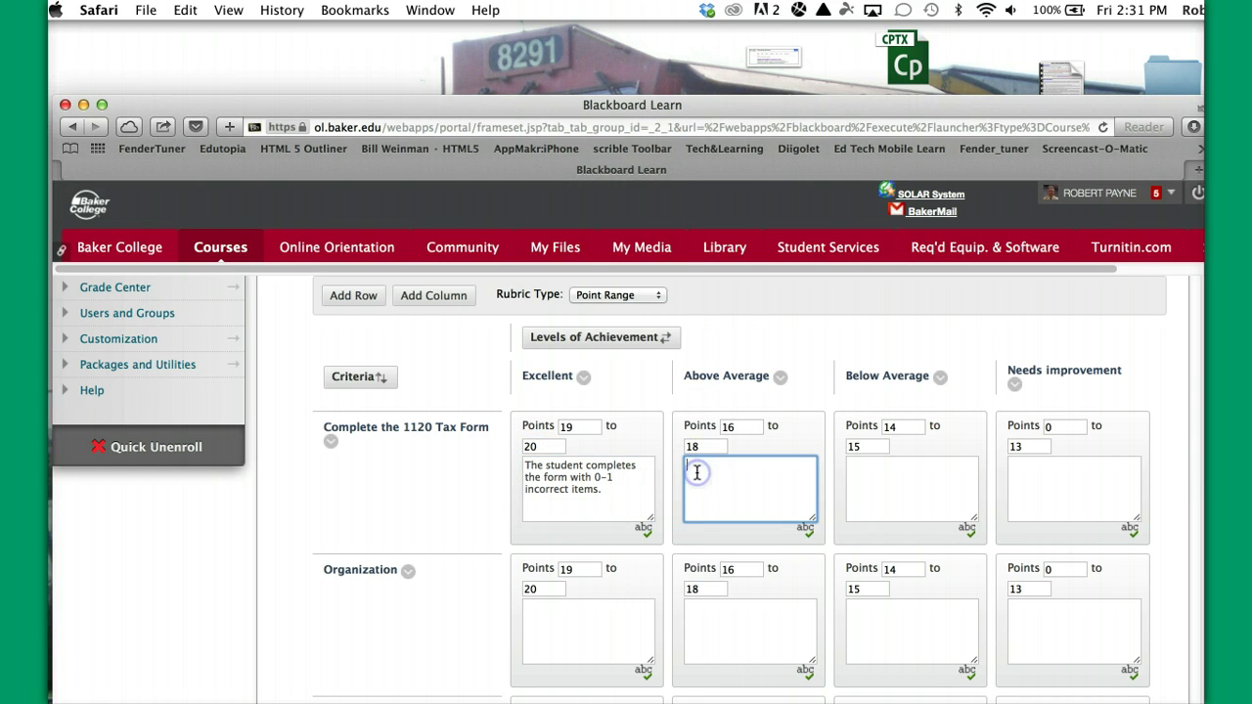
{"action": "type", "text": "The student completes the form with 0-1 incorrect items."}
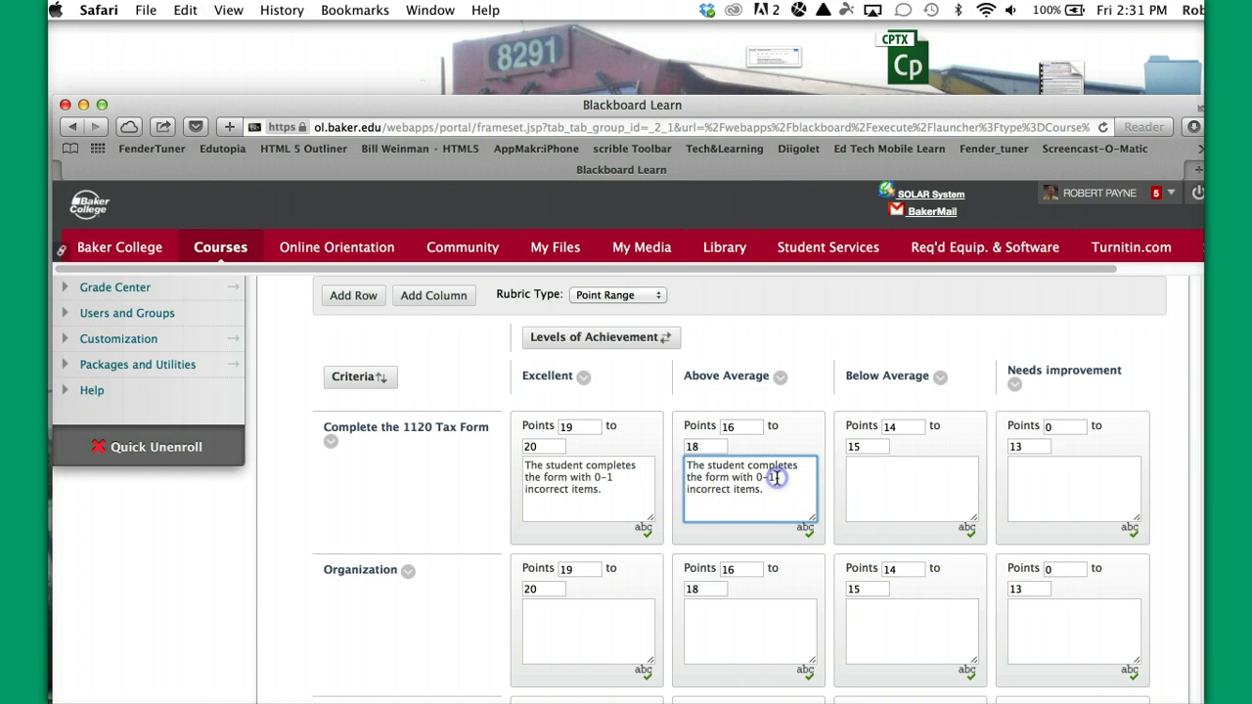
{"action": "left_click", "coordinate": [777, 477]}
{"action": "key", "text": "BackSpace"}
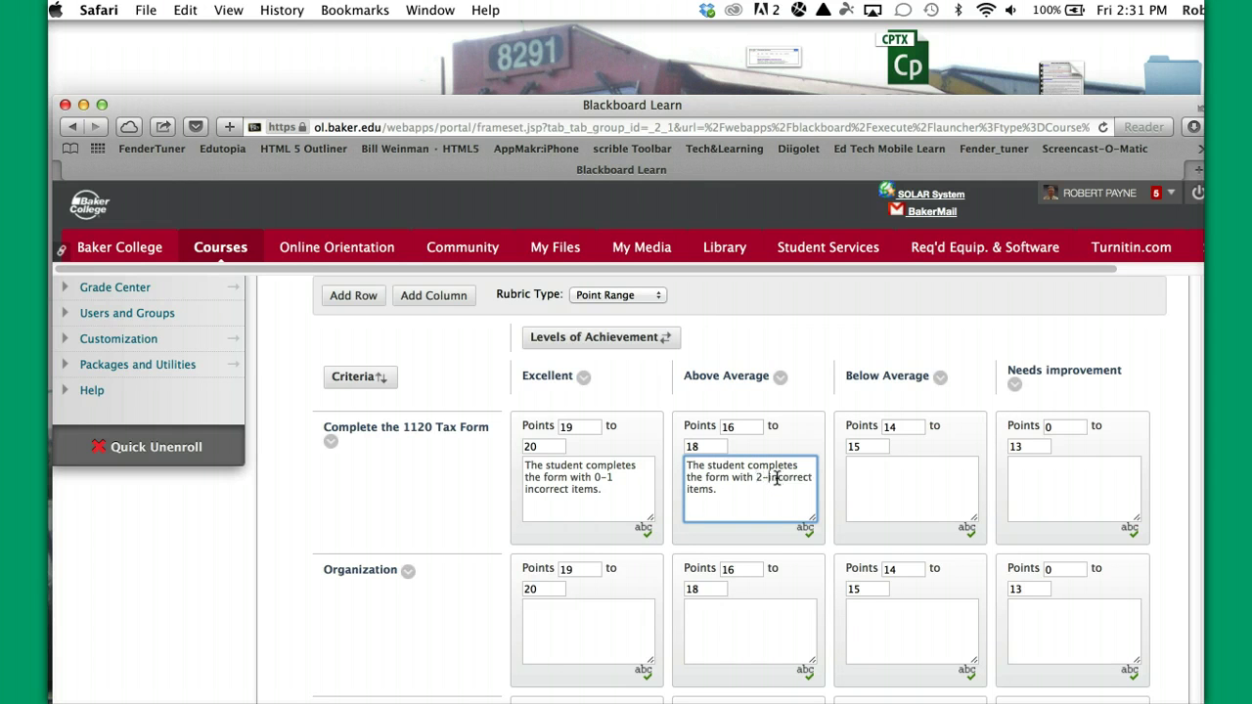
{"action": "type", "text": "4"}
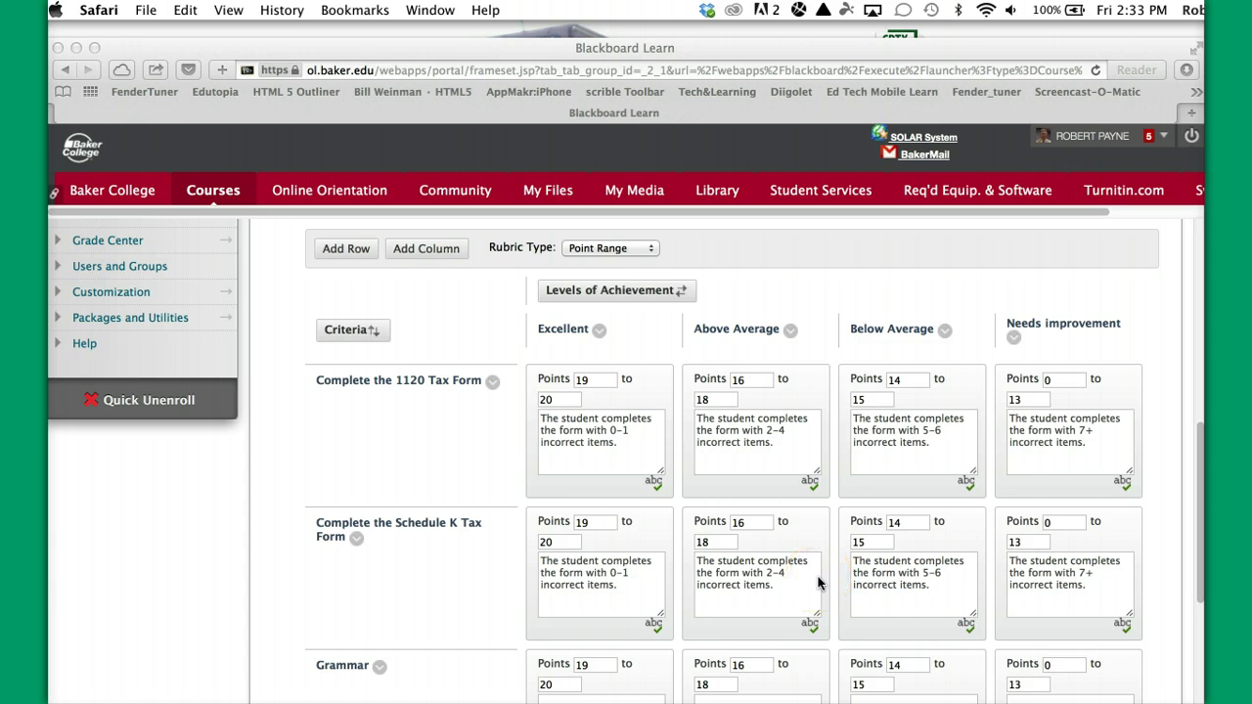
Review the rubric rows and 100 Total Points, then submit the Corporate Tax Return rubric.
{"action": "scroll", "coordinate": [819, 583], "scroll_direction": "up", "scroll_amount": 3}
{"action": "scroll", "coordinate": [819, 583], "scroll_direction": "down", "scroll_amount": 10}
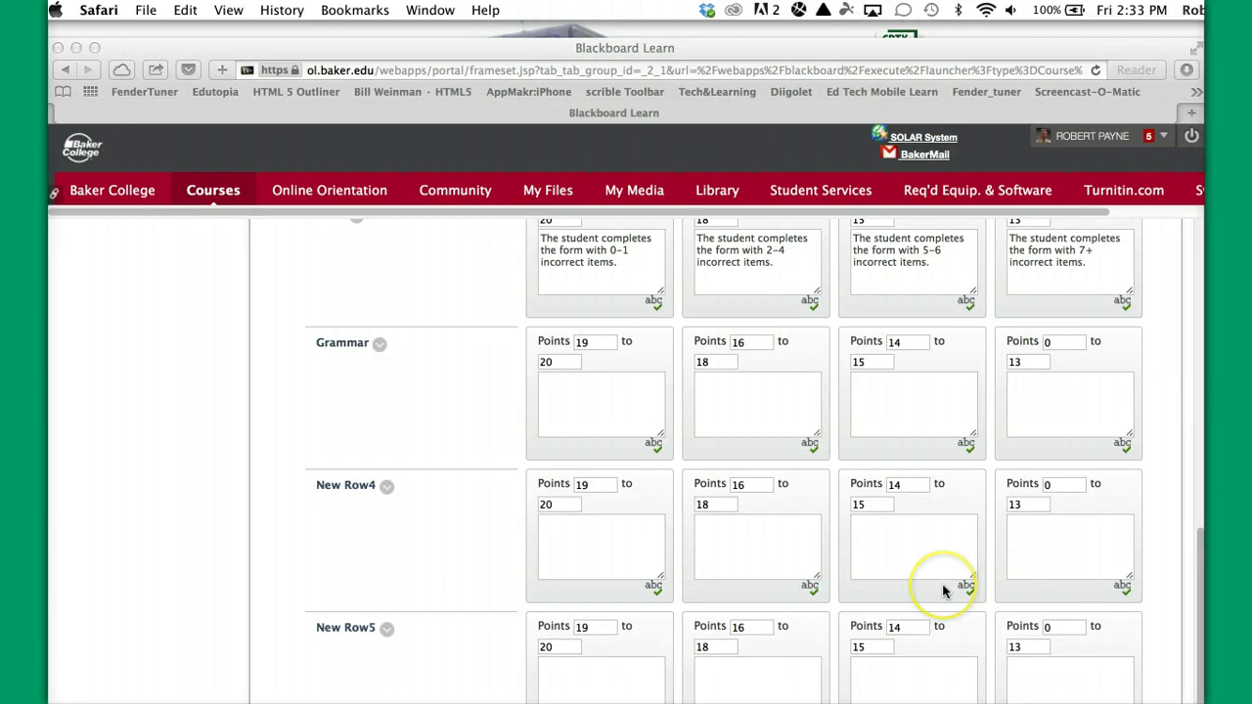
{"action": "scroll", "coordinate": [944, 587], "scroll_direction": "down", "scroll_amount": 5}
{"action": "scroll", "coordinate": [943, 590], "scroll_direction": "up", "scroll_amount": 11}
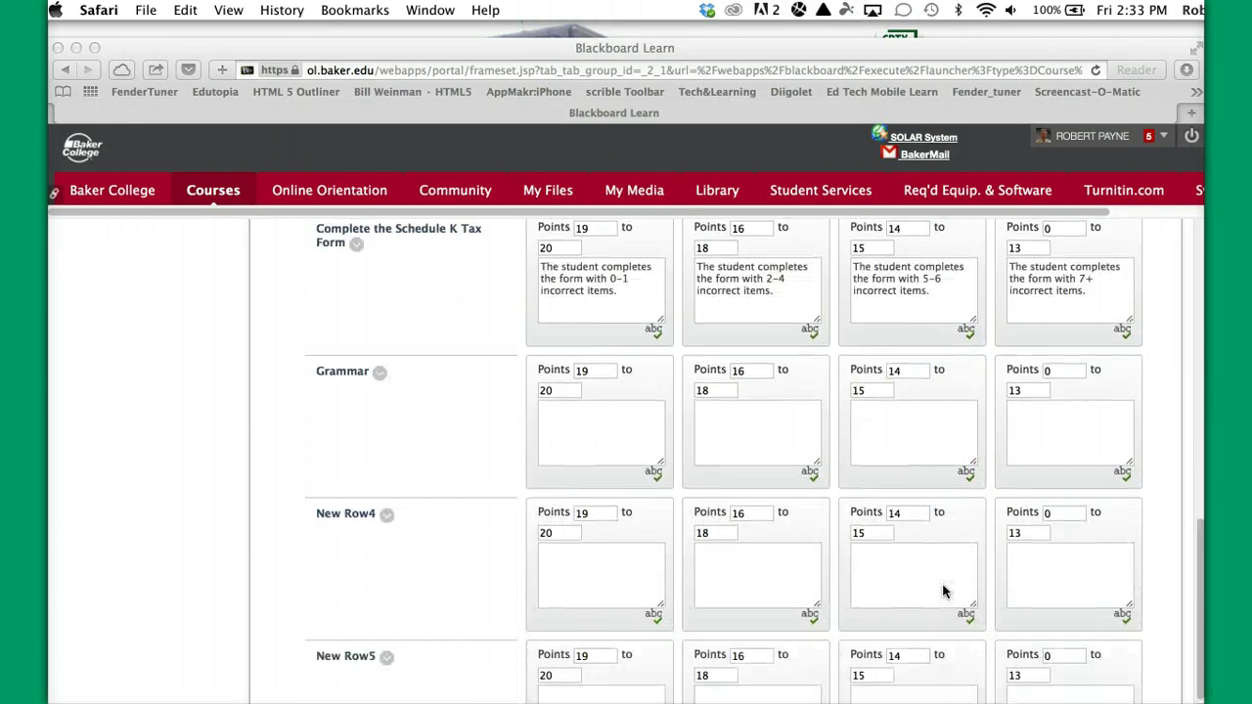
{"action": "scroll", "coordinate": [941, 586], "scroll_direction": "down", "scroll_amount": 4}
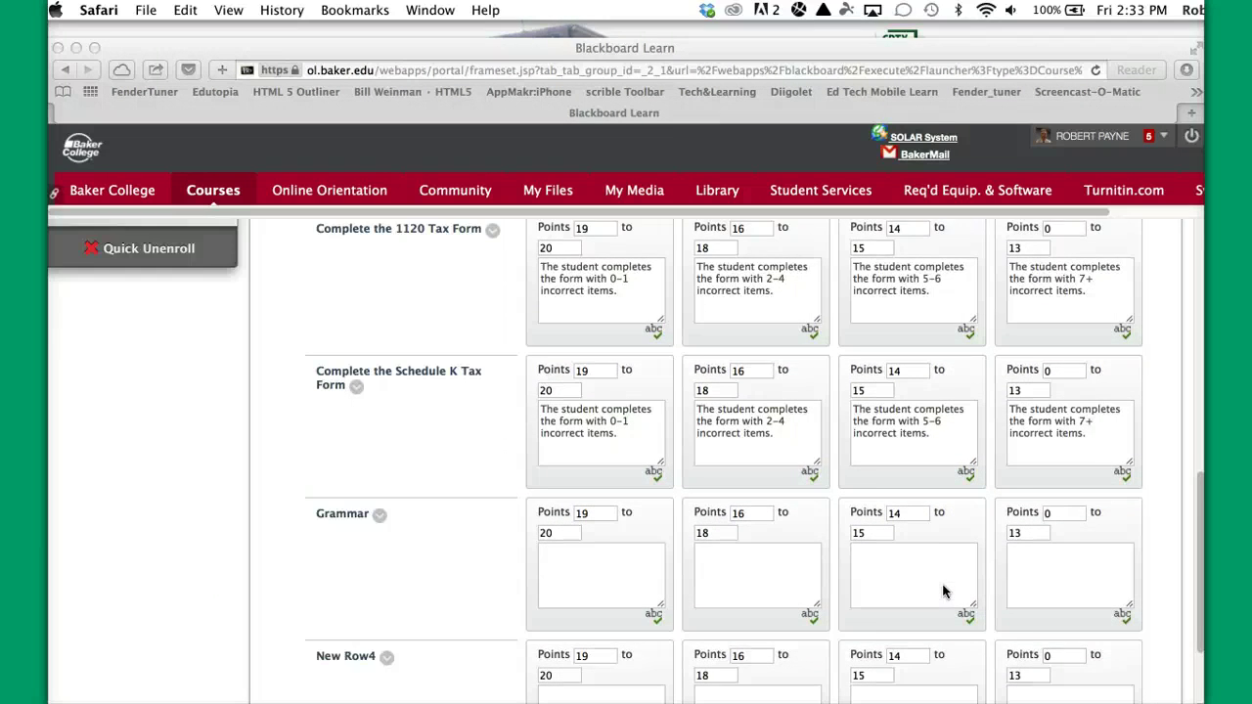
{"action": "left_click", "coordinate": [841, 442]}
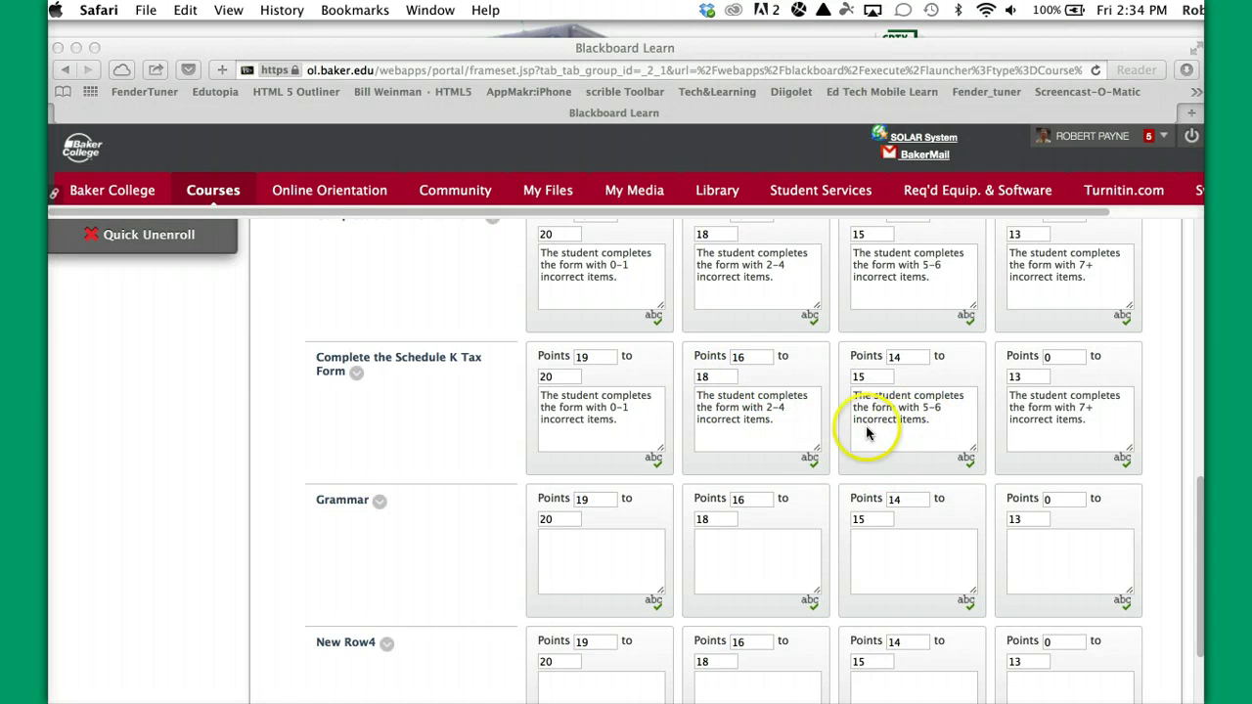
{"action": "scroll", "coordinate": [901, 427], "scroll_direction": "down", "scroll_amount": 5}
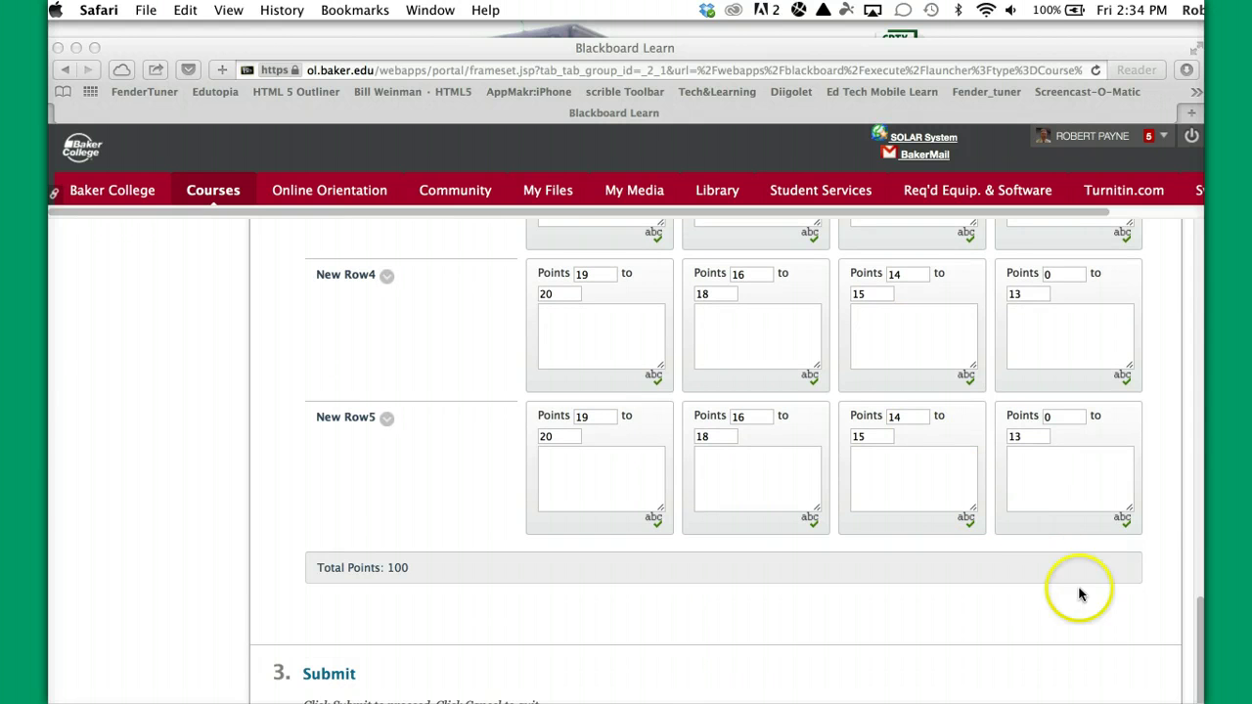
{"action": "left_click_drag", "start_coordinate": [1039, 43], "coordinate": [1040, 26]}
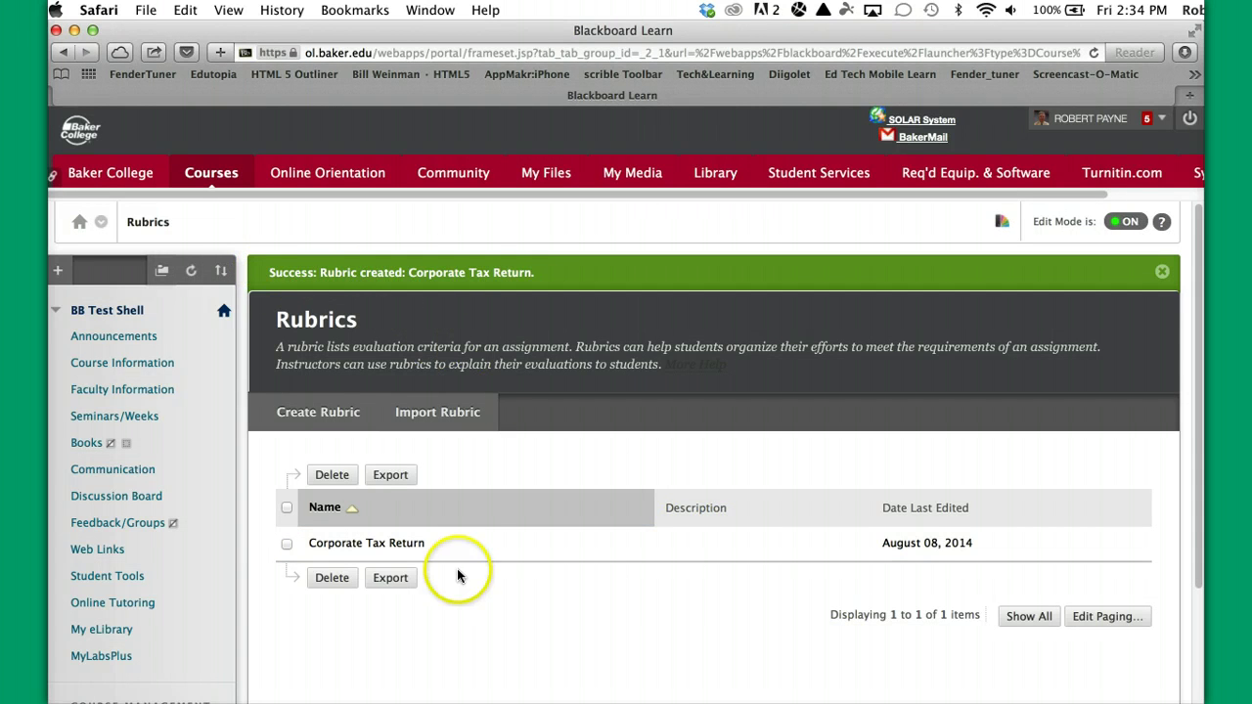
Leave the rubrics list and open the Full Grade Center from the Control Panel's Grade Center menu.
{"action": "mouse_move", "coordinate": [436, 549]}
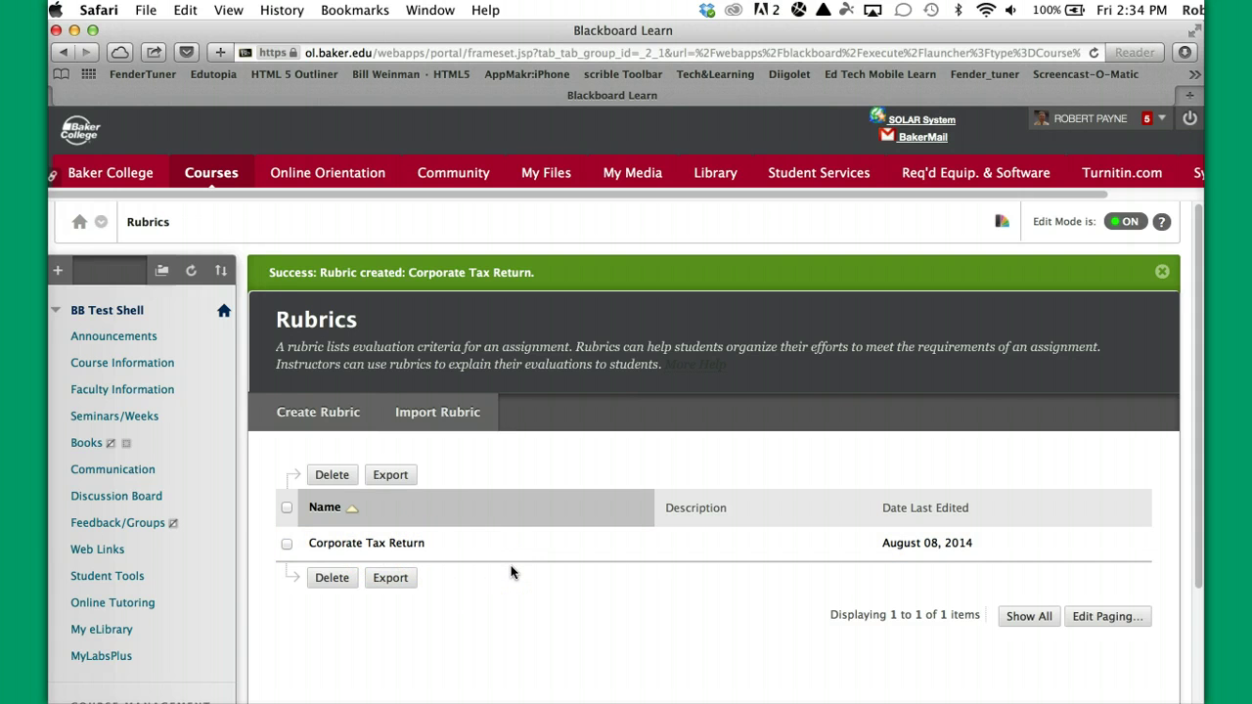
{"action": "scroll", "coordinate": [510, 572], "scroll_direction": "down", "scroll_amount": 2}
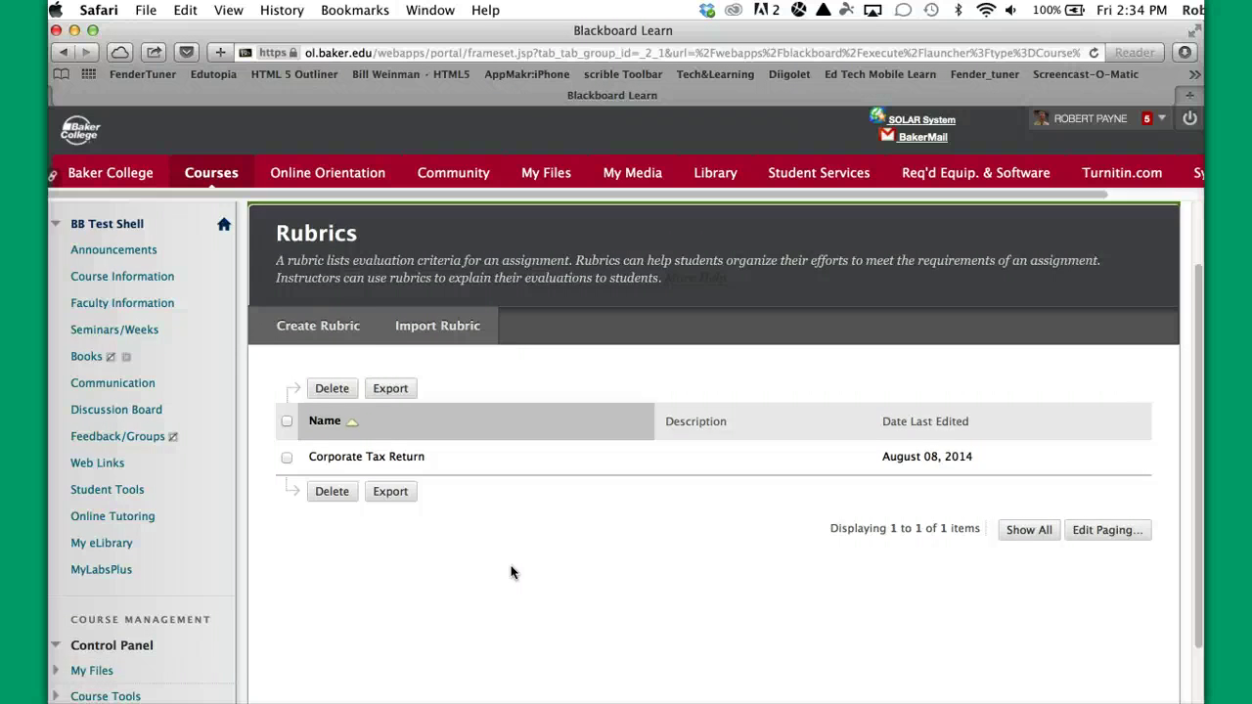
{"action": "scroll", "coordinate": [511, 572], "scroll_direction": "down", "scroll_amount": 2}
{"action": "scroll", "coordinate": [511, 572], "scroll_direction": "down", "scroll_amount": 2}
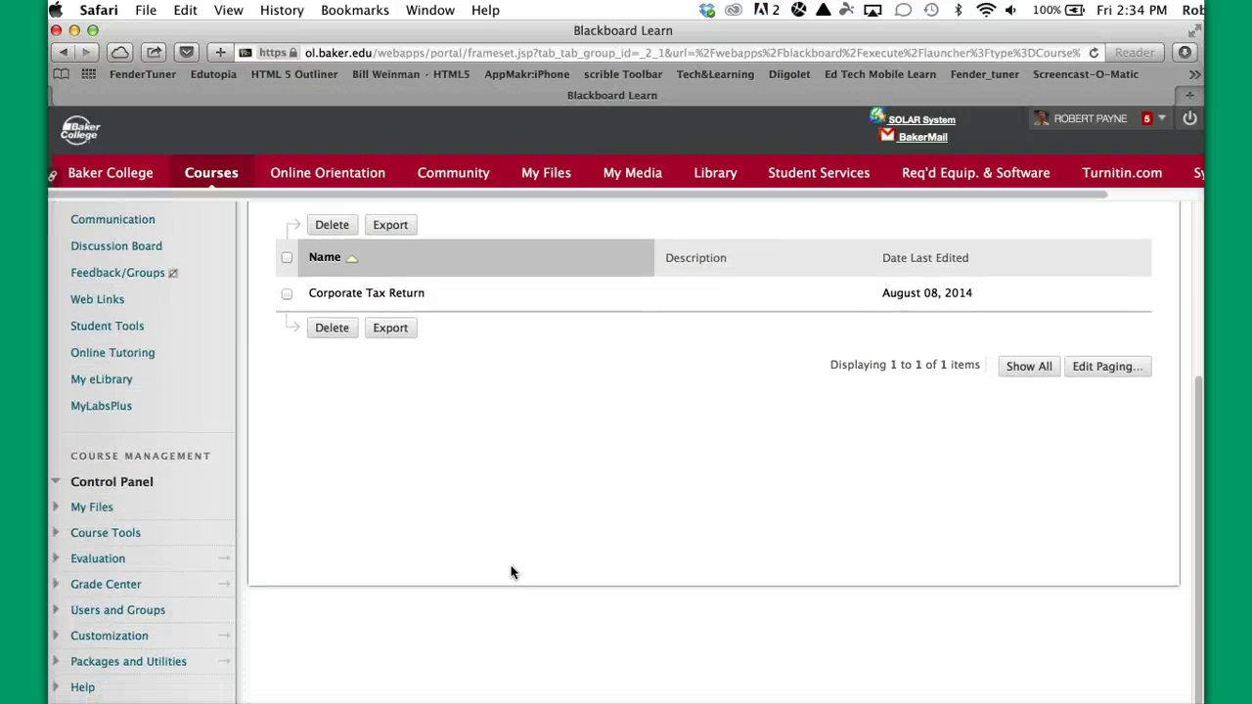
{"action": "left_click", "coordinate": [79, 586]}
{"action": "left_click", "coordinate": [122, 622]}
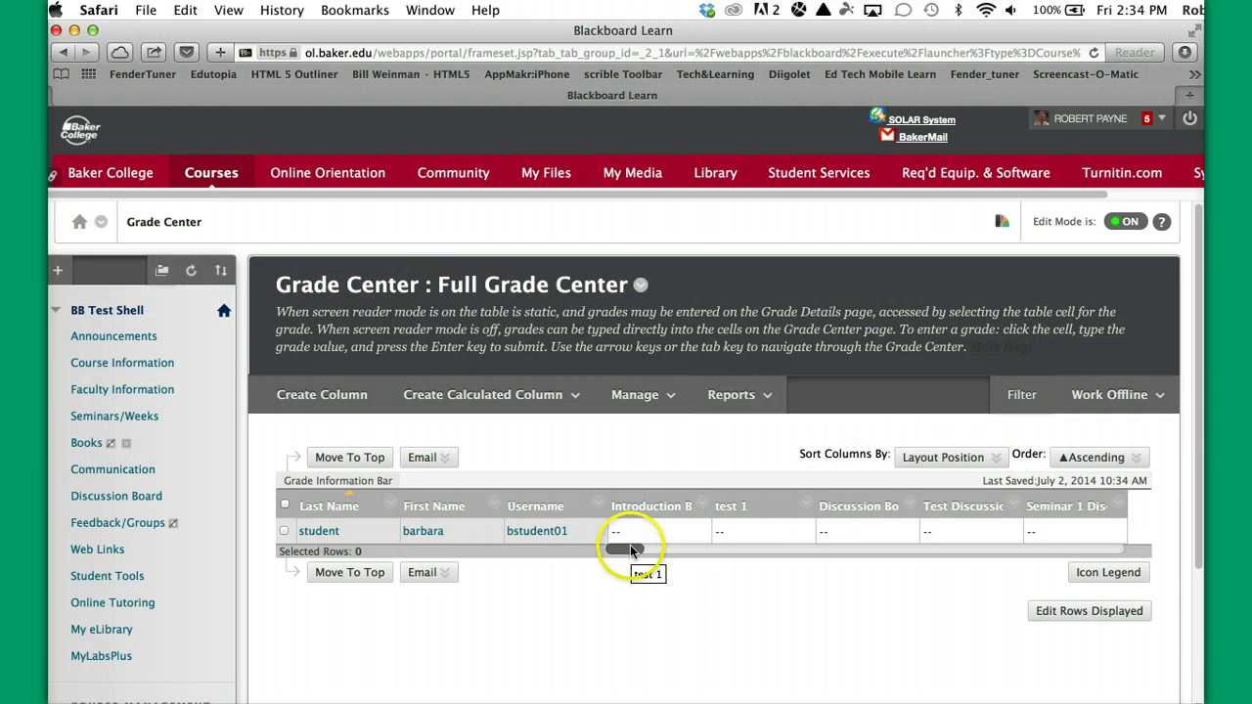
Scroll to the Tax Return – Corporate column and open its Edit Column Information page.
{"action": "left_click_drag", "start_coordinate": [631, 550], "coordinate": [1141, 541]}
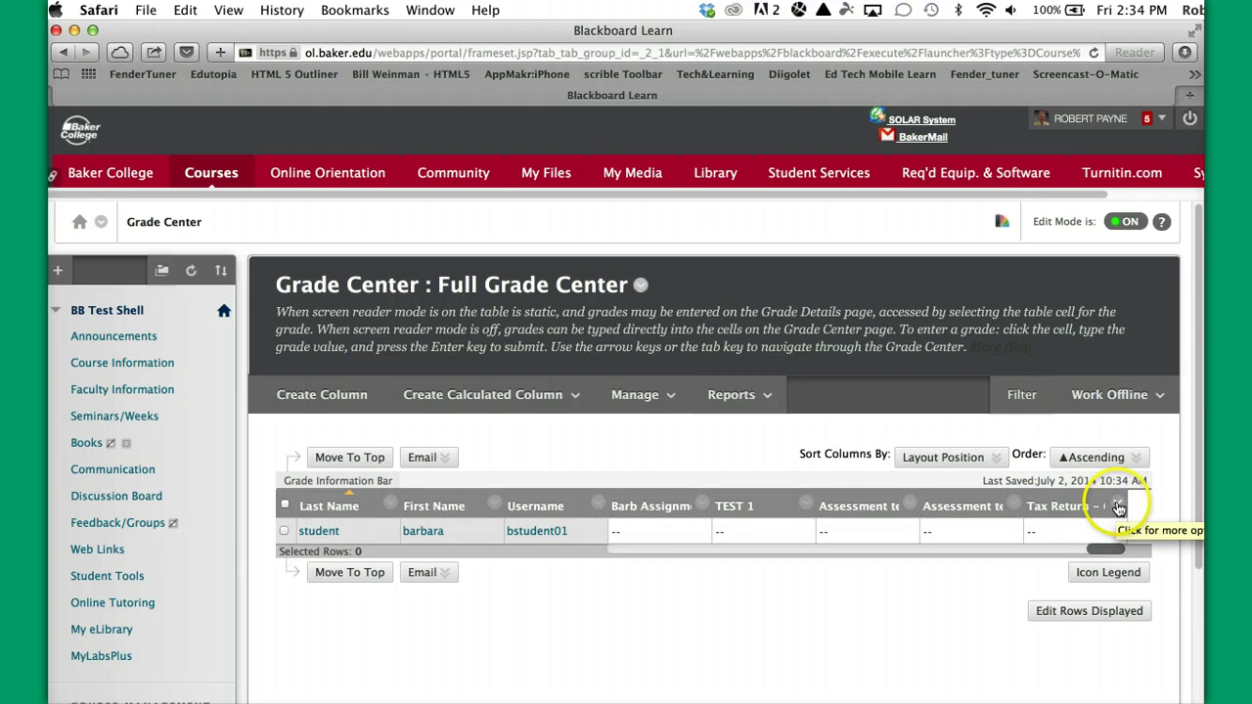
{"action": "left_click", "coordinate": [1118, 507]}
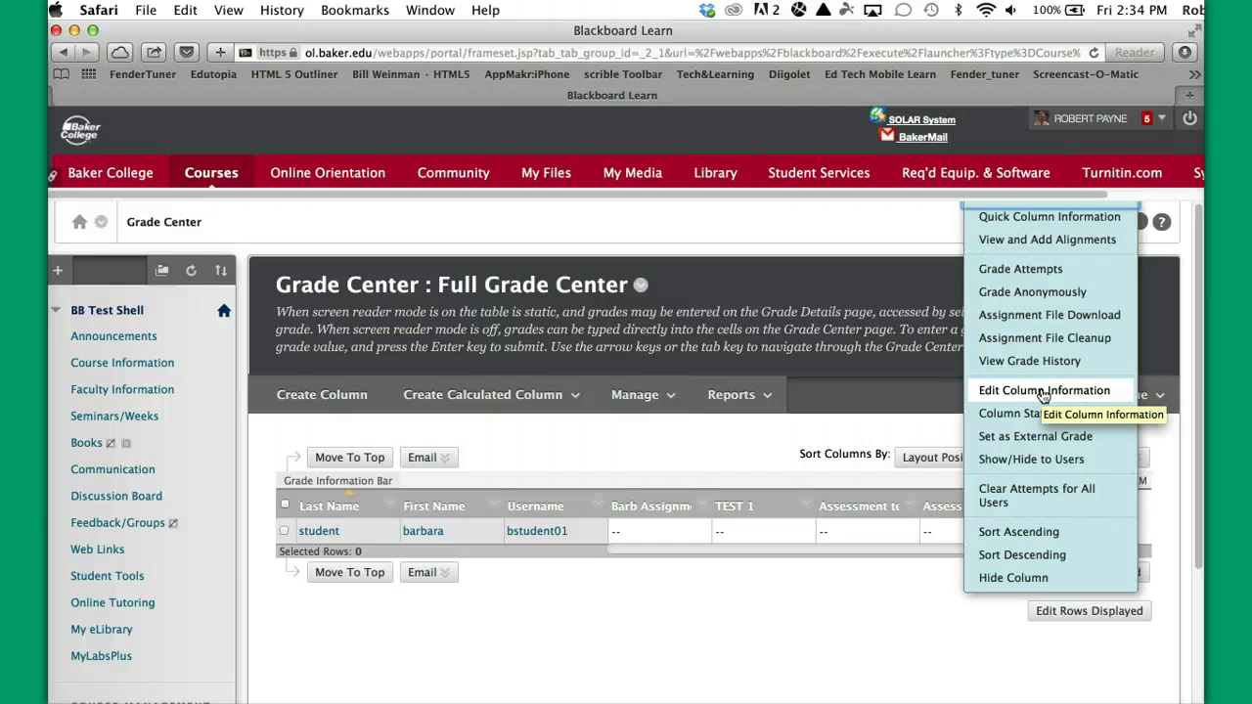
{"action": "left_click", "coordinate": [1043, 390]}
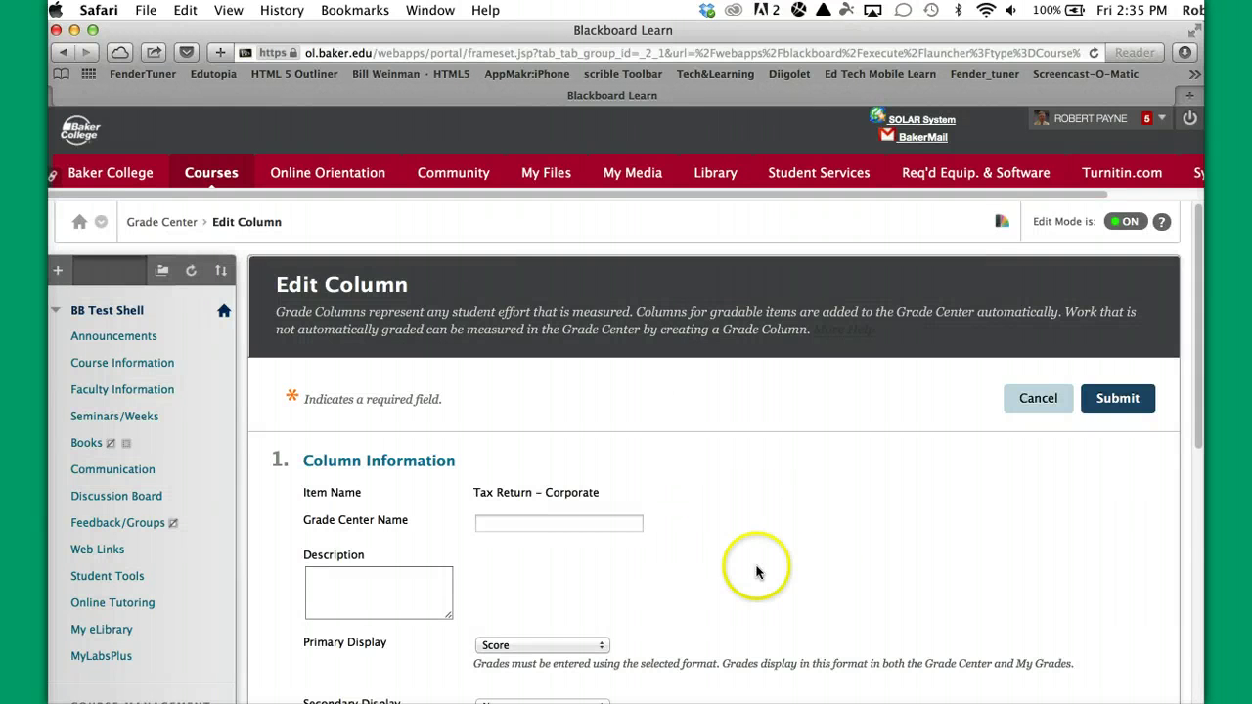
Use Add Rubric > Select Rubric under Associated Rubrics to list the saved rubrics.
{"action": "scroll", "coordinate": [766, 575], "scroll_direction": "down", "scroll_amount": 6}
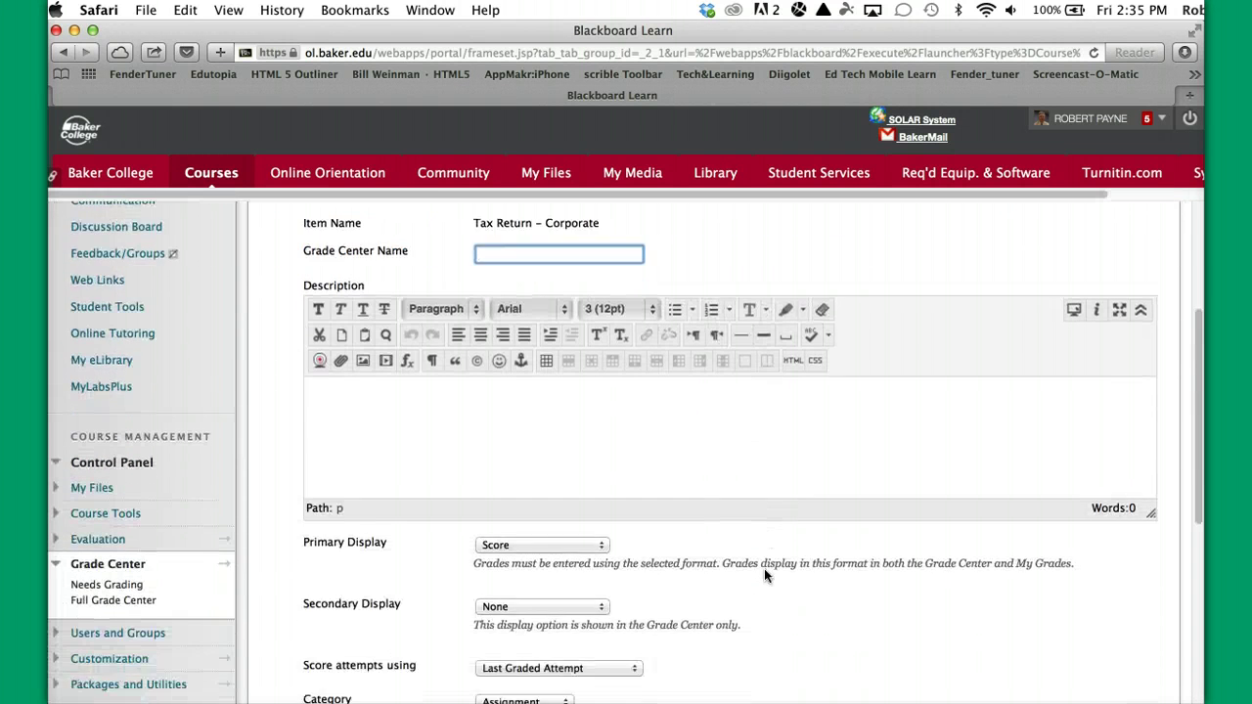
{"action": "scroll", "coordinate": [764, 575], "scroll_direction": "down", "scroll_amount": 3}
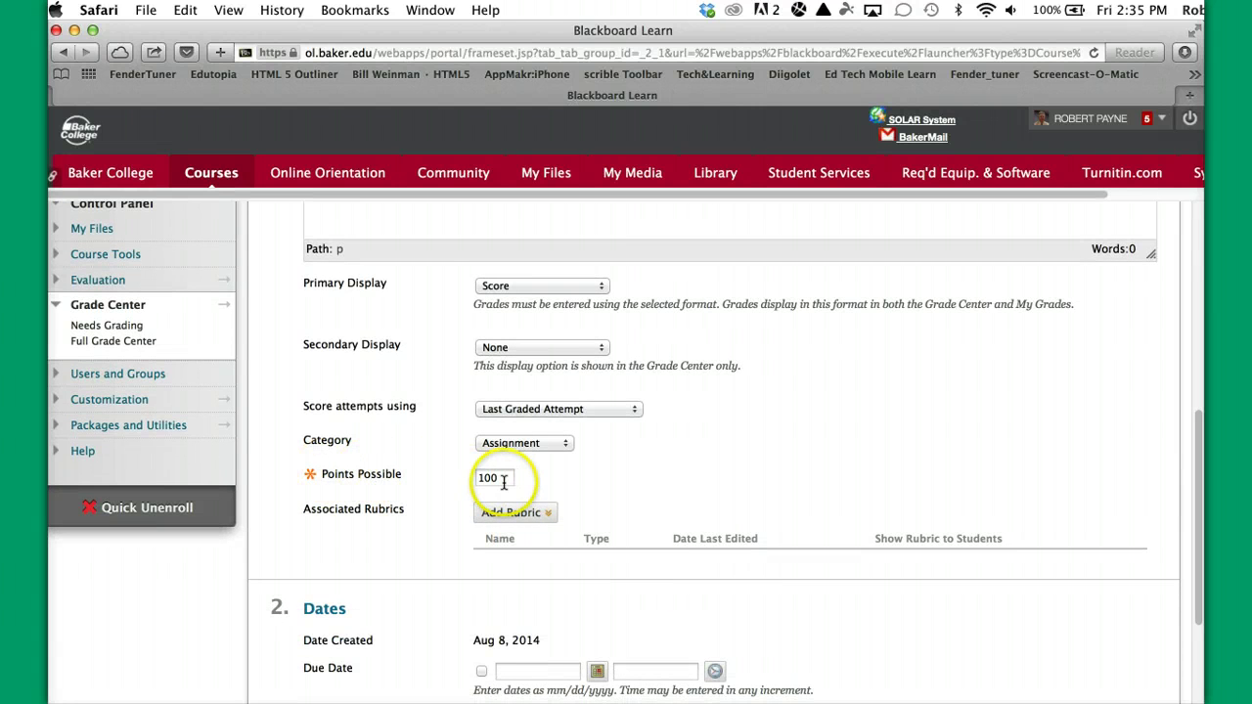
{"action": "left_click", "coordinate": [516, 511]}
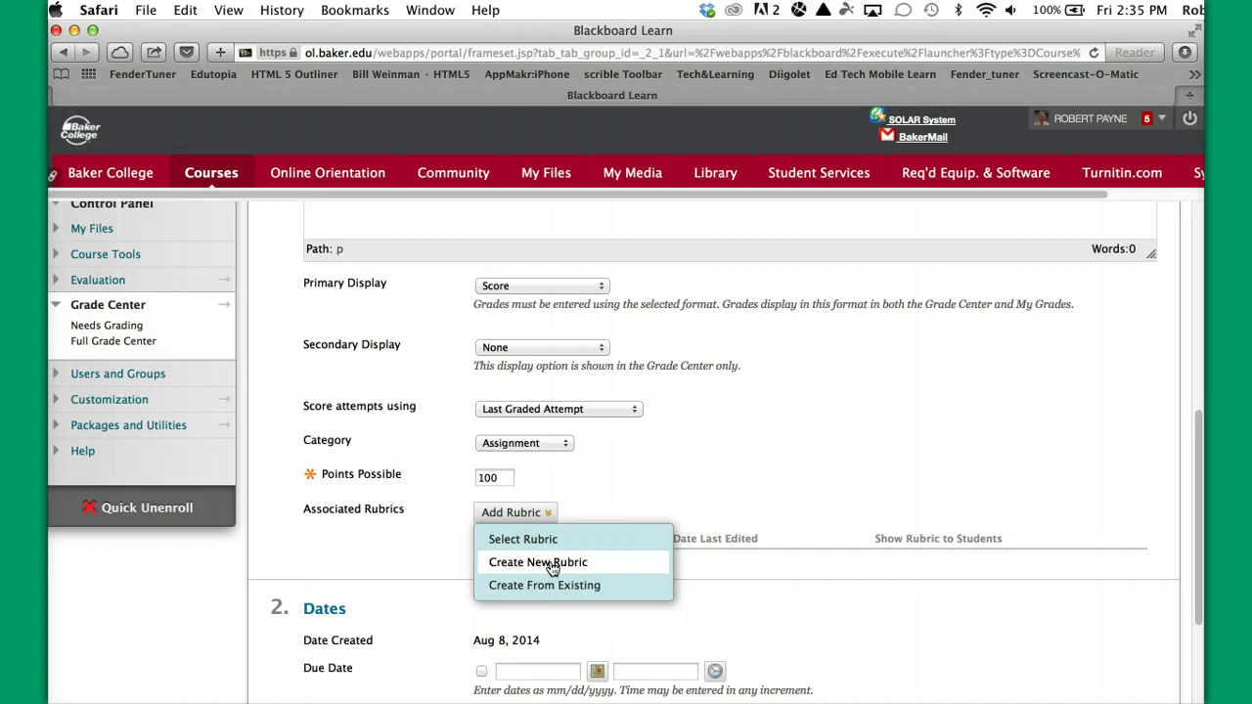
{"action": "left_click", "coordinate": [506, 569]}
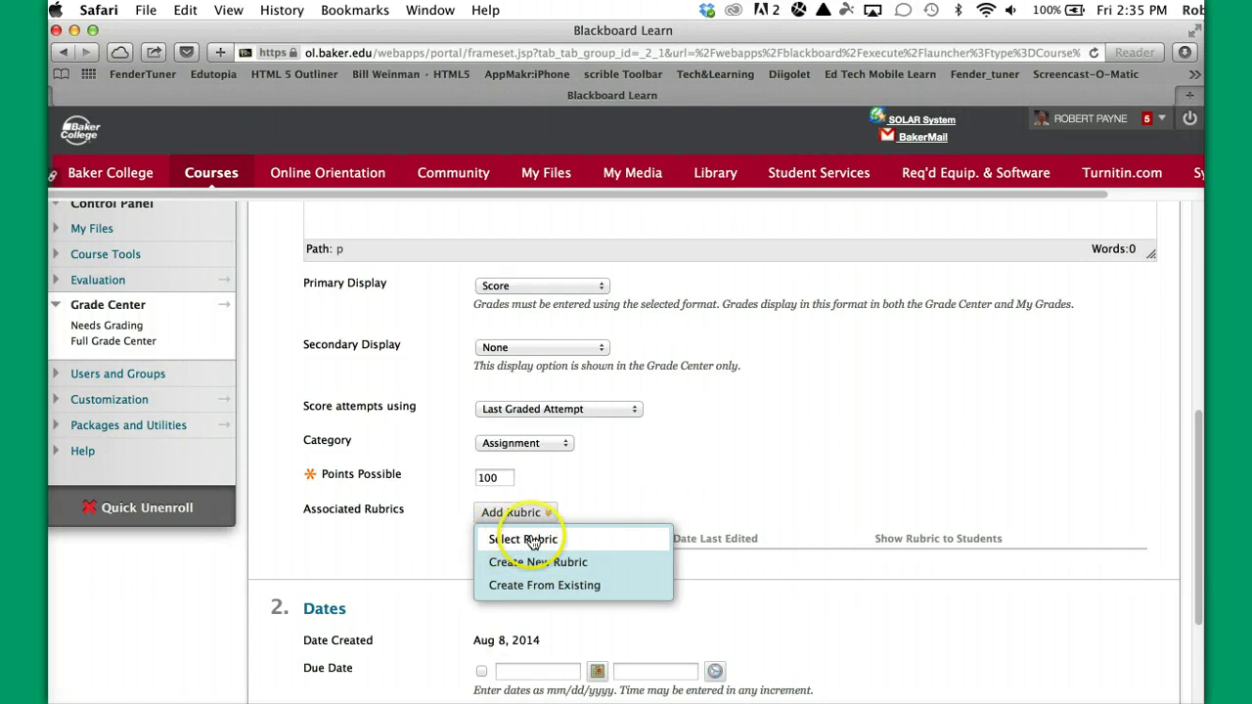
{"action": "left_click", "coordinate": [532, 541]}
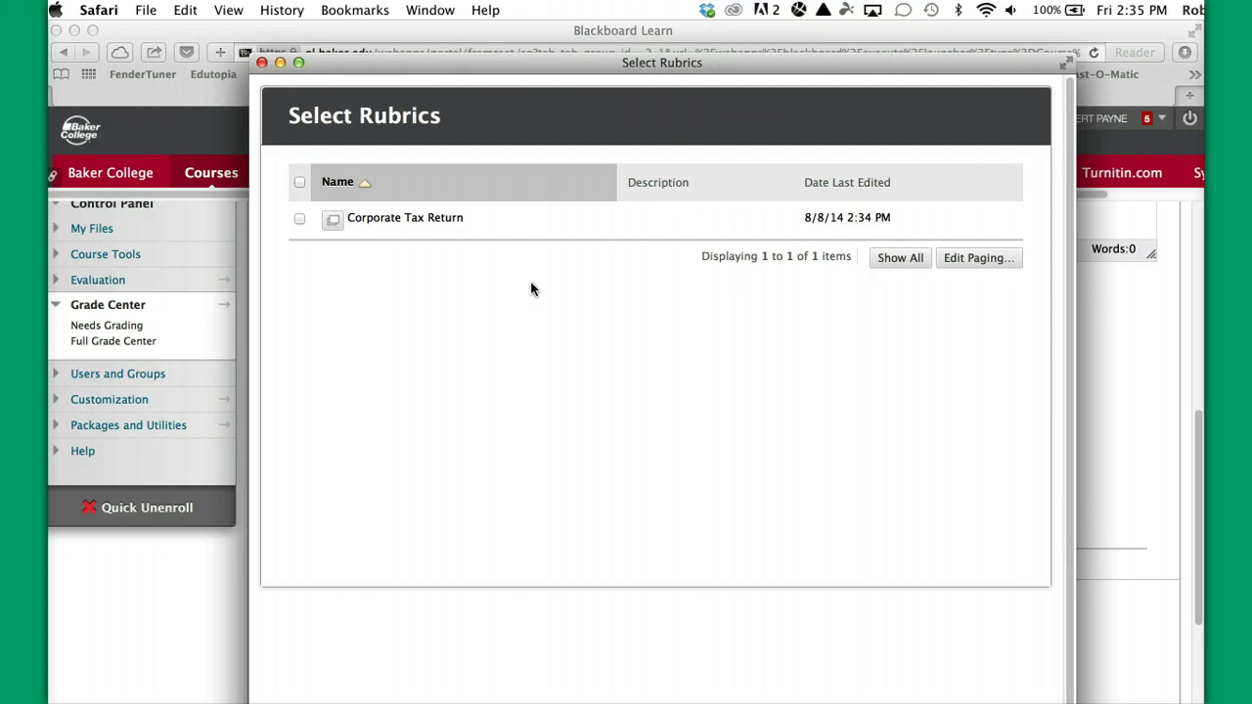
Select the Corporate Tax Return rubric in the Select Rubrics window and submit the choice.
{"action": "left_click", "coordinate": [299, 219]}
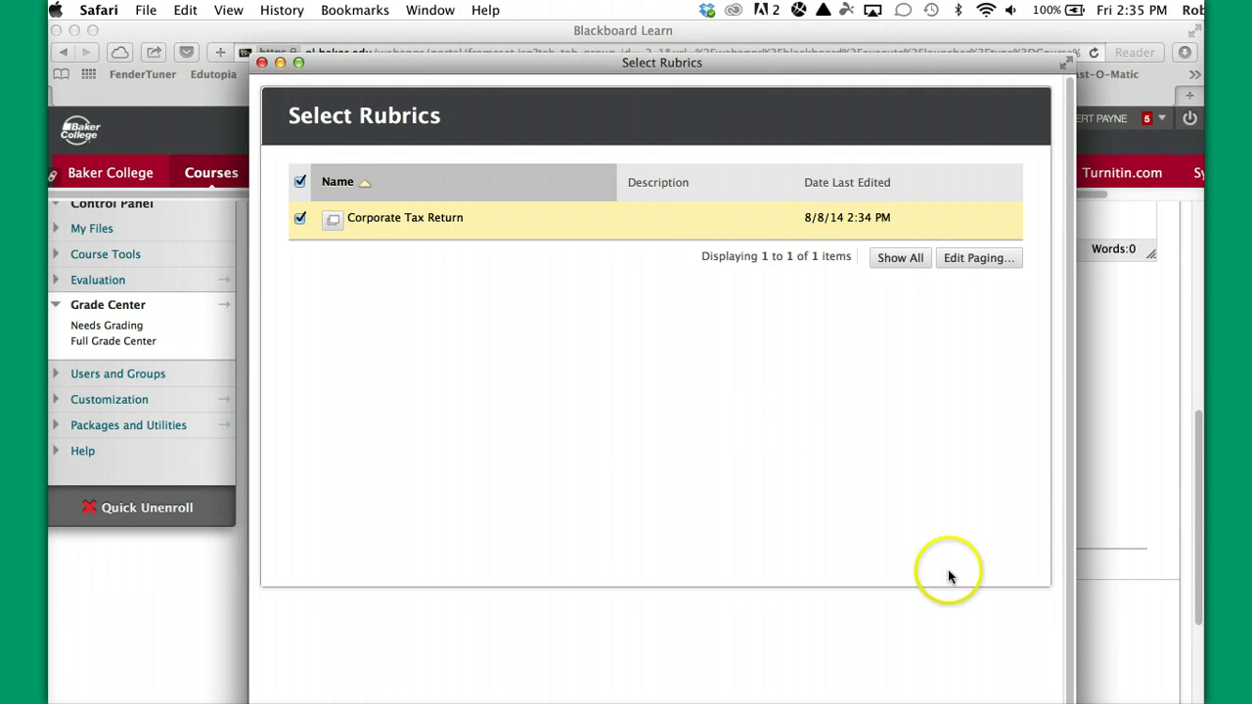
{"action": "scroll", "coordinate": [976, 606], "scroll_direction": "down", "scroll_amount": 2}
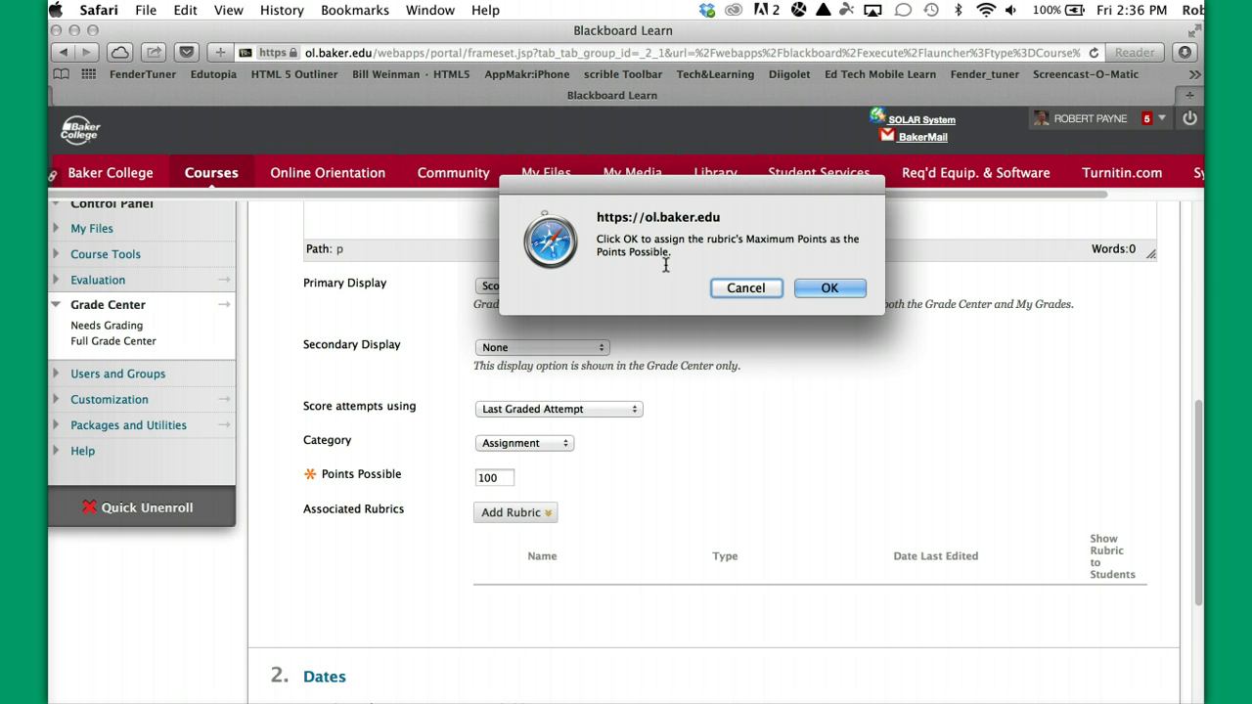
Accept the rubric's maximum points as the column's Points Possible of 100.
{"action": "left_click", "coordinate": [836, 289]}
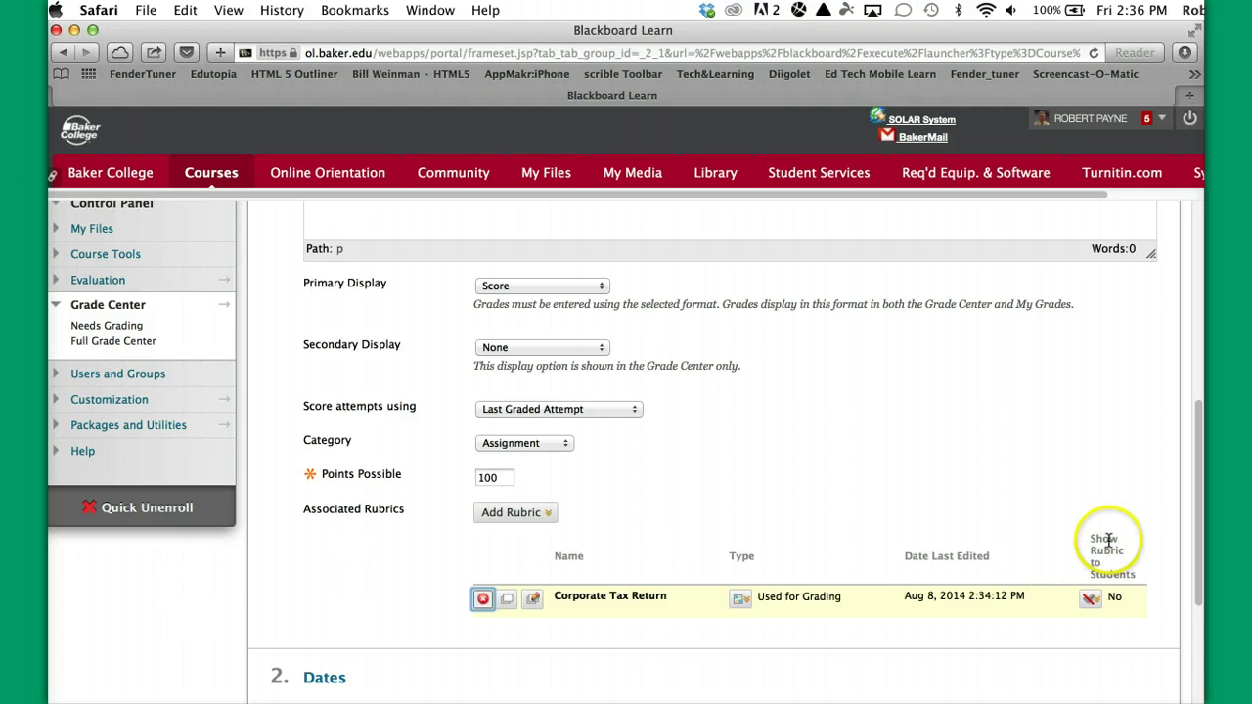
Keep Show Rubric to Students at Yes (With Rubric Scores) and scroll to the Options and Submit sections.
{"action": "left_click", "coordinate": [1093, 599]}
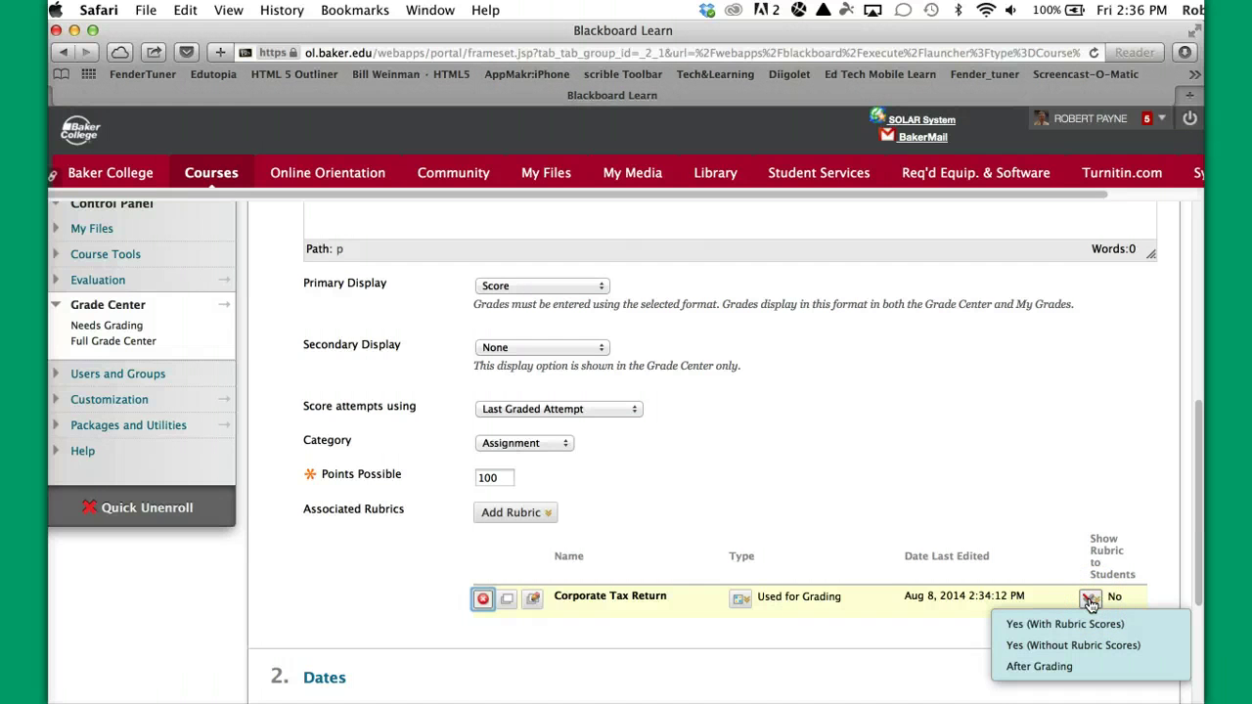
{"action": "left_click", "coordinate": [1090, 603]}
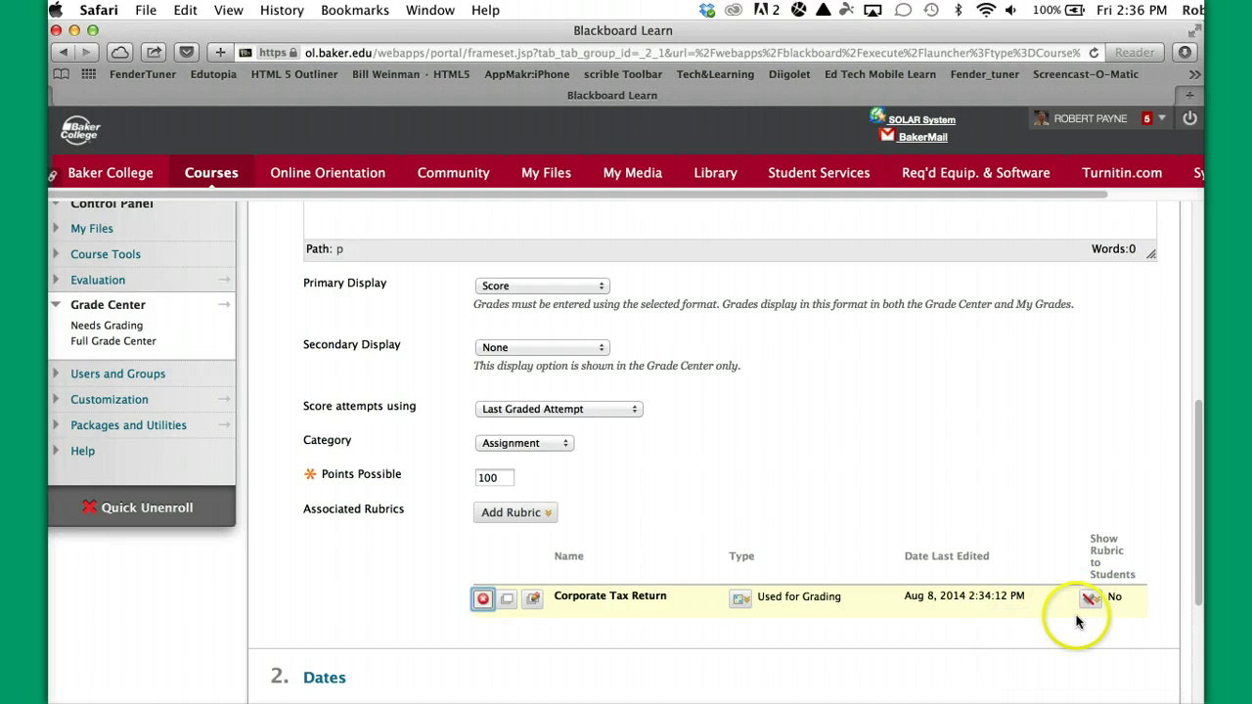
{"action": "left_click", "coordinate": [1088, 606]}
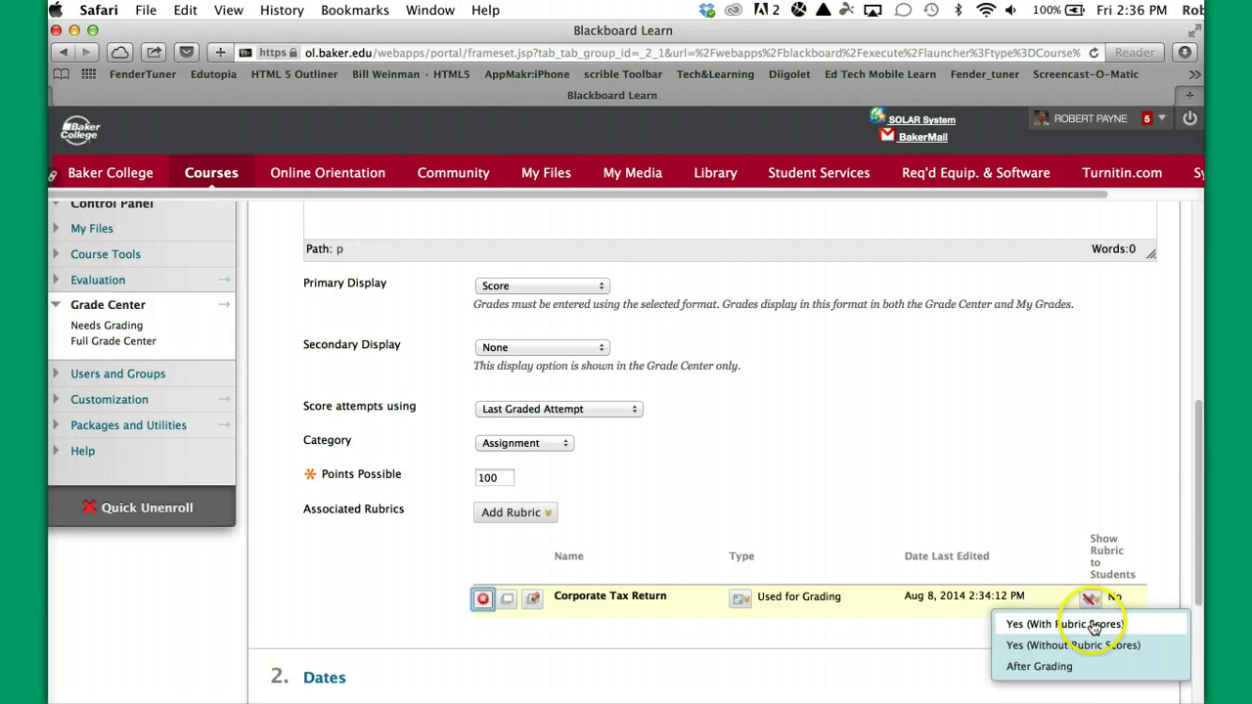
{"action": "left_click", "coordinate": [1094, 626]}
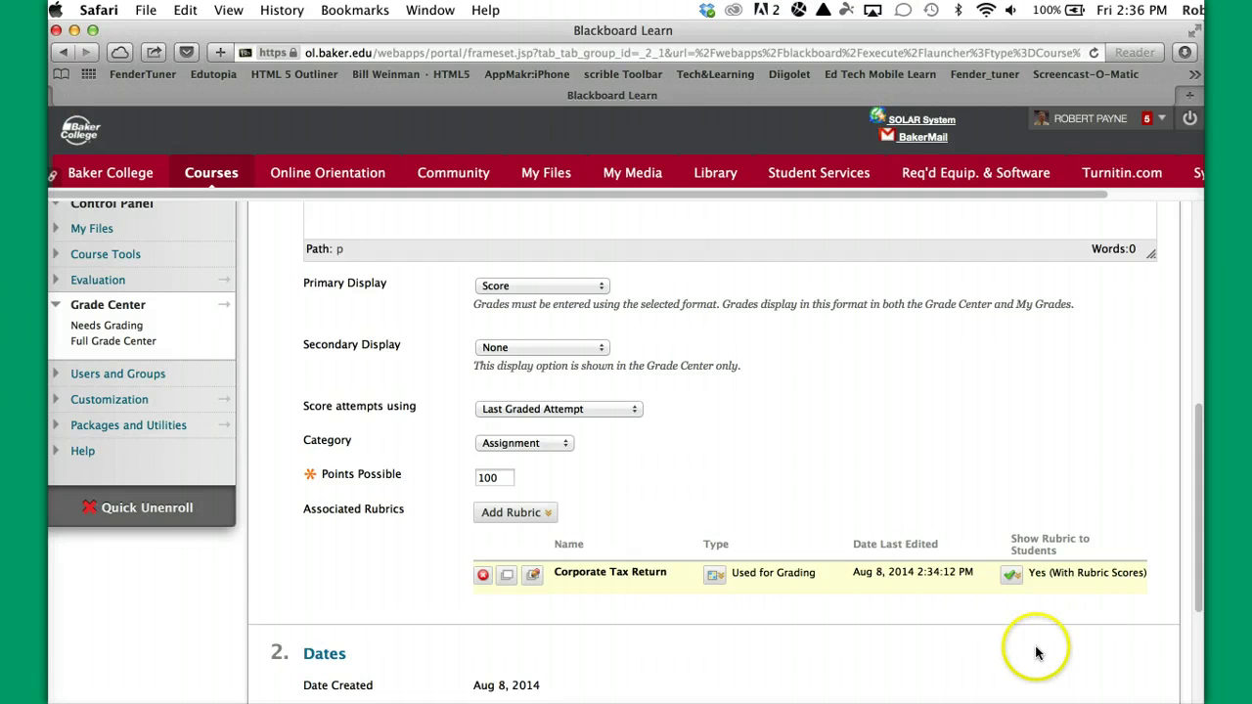
{"action": "scroll", "coordinate": [1036, 653], "scroll_direction": "down", "scroll_amount": 1}
{"action": "left_click", "coordinate": [1010, 536]}
{"action": "left_click", "coordinate": [1039, 533]}
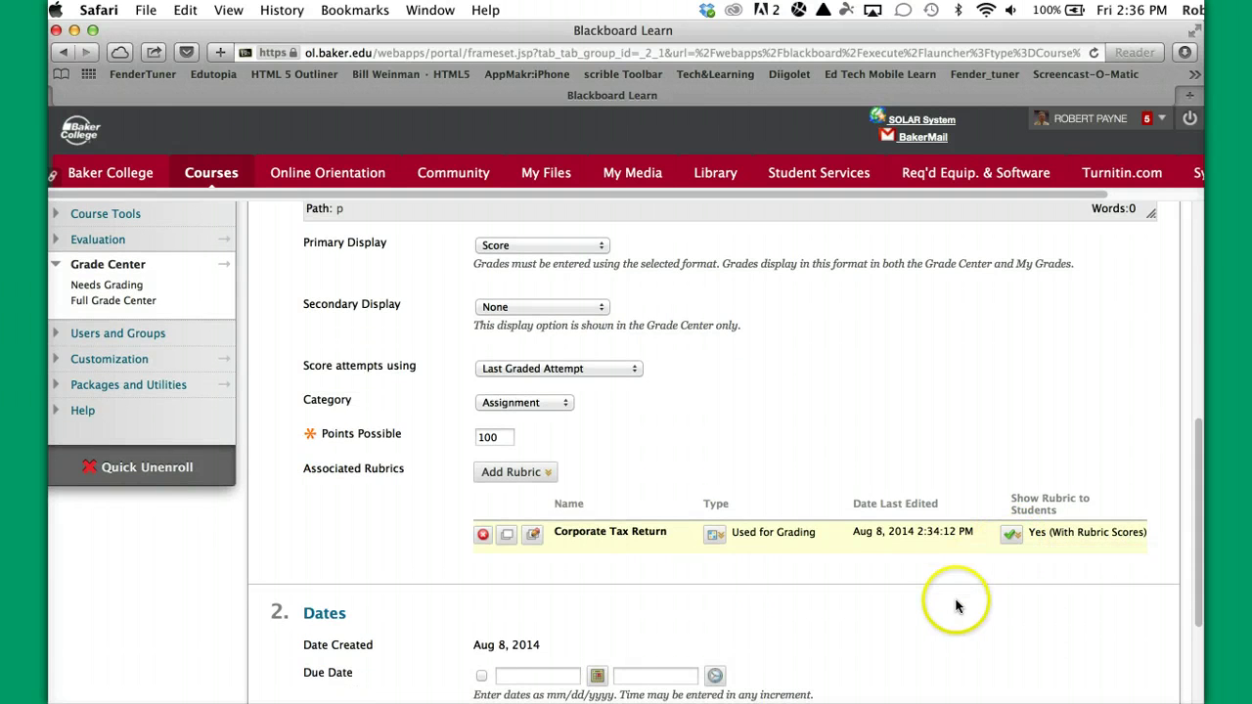
{"action": "scroll", "coordinate": [957, 609], "scroll_direction": "down", "scroll_amount": 5}
{"action": "scroll", "coordinate": [957, 609], "scroll_direction": "down", "scroll_amount": 3}
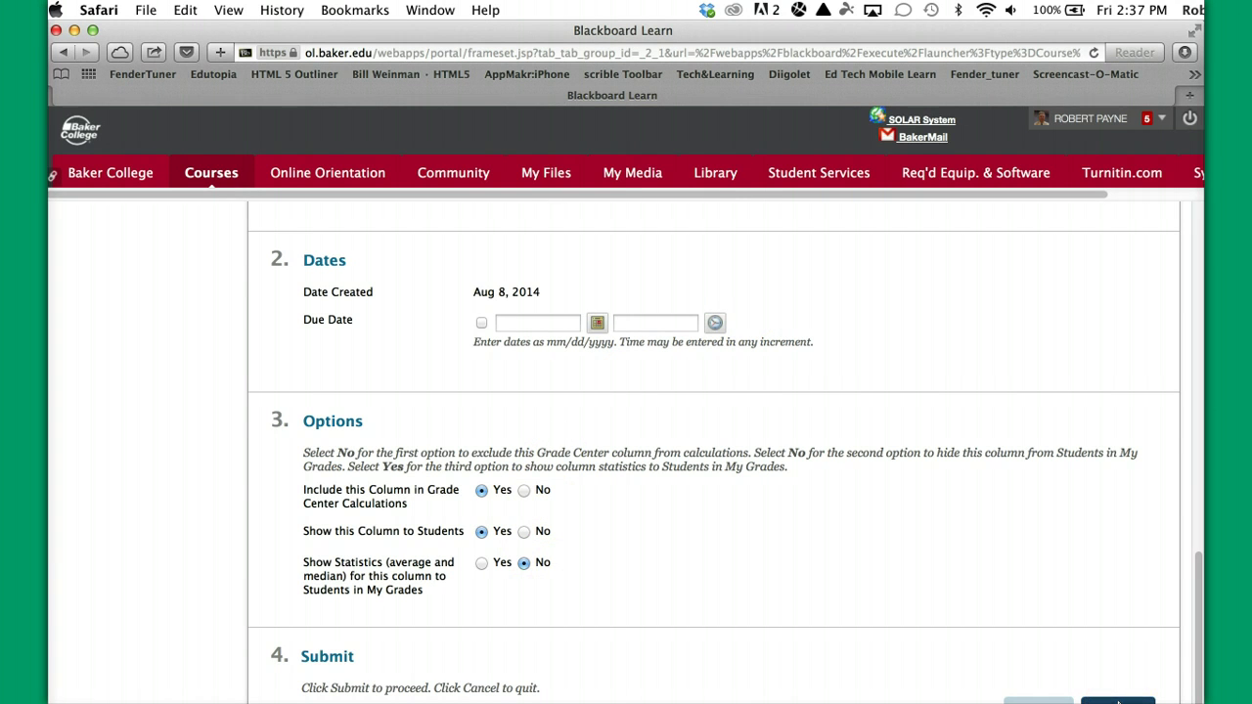
Save the Tax Return – Corporate column settings and check the column's details in the Grade Center.
{"action": "left_click", "coordinate": [1118, 700]}
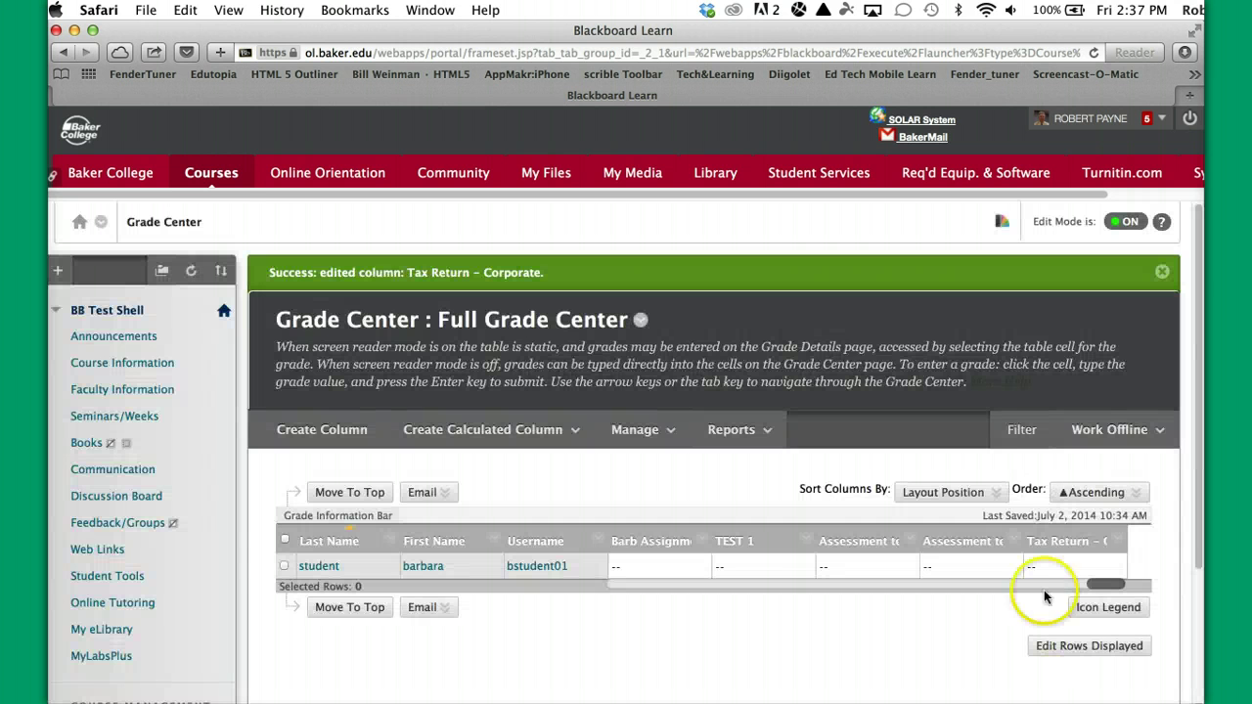
{"action": "mouse_move", "coordinate": [1061, 546]}
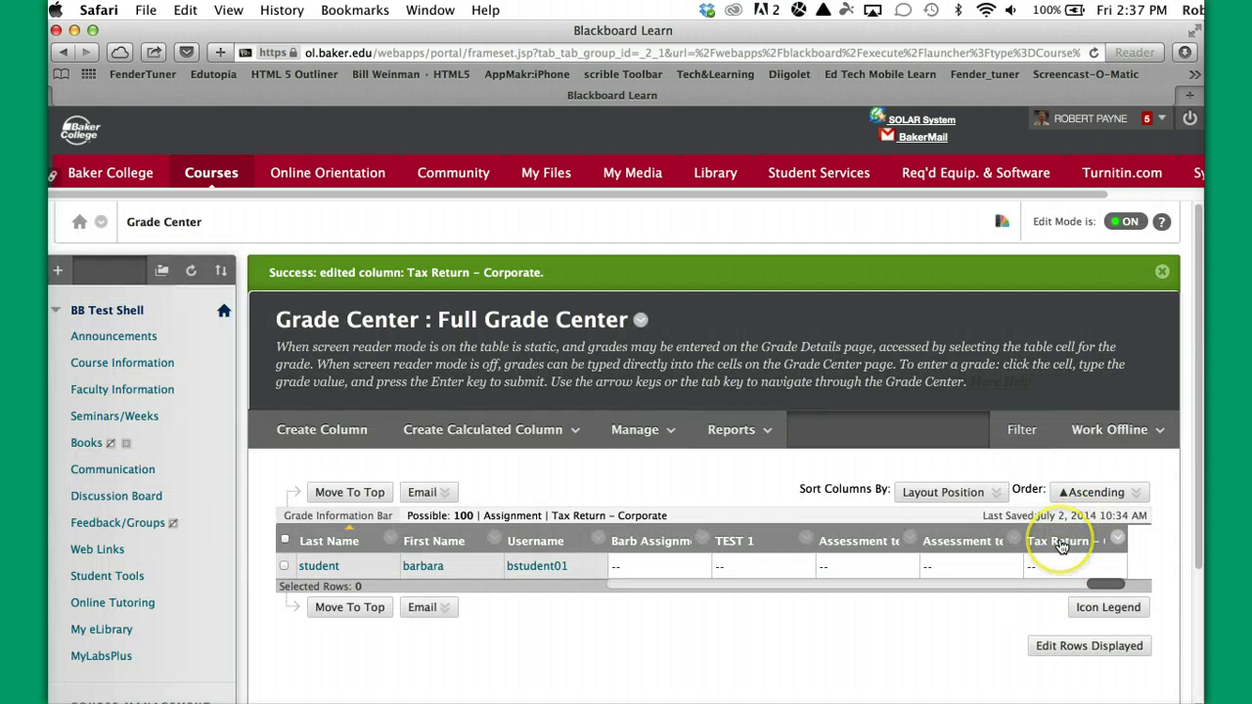
{"action": "left_click", "coordinate": [1112, 543]}
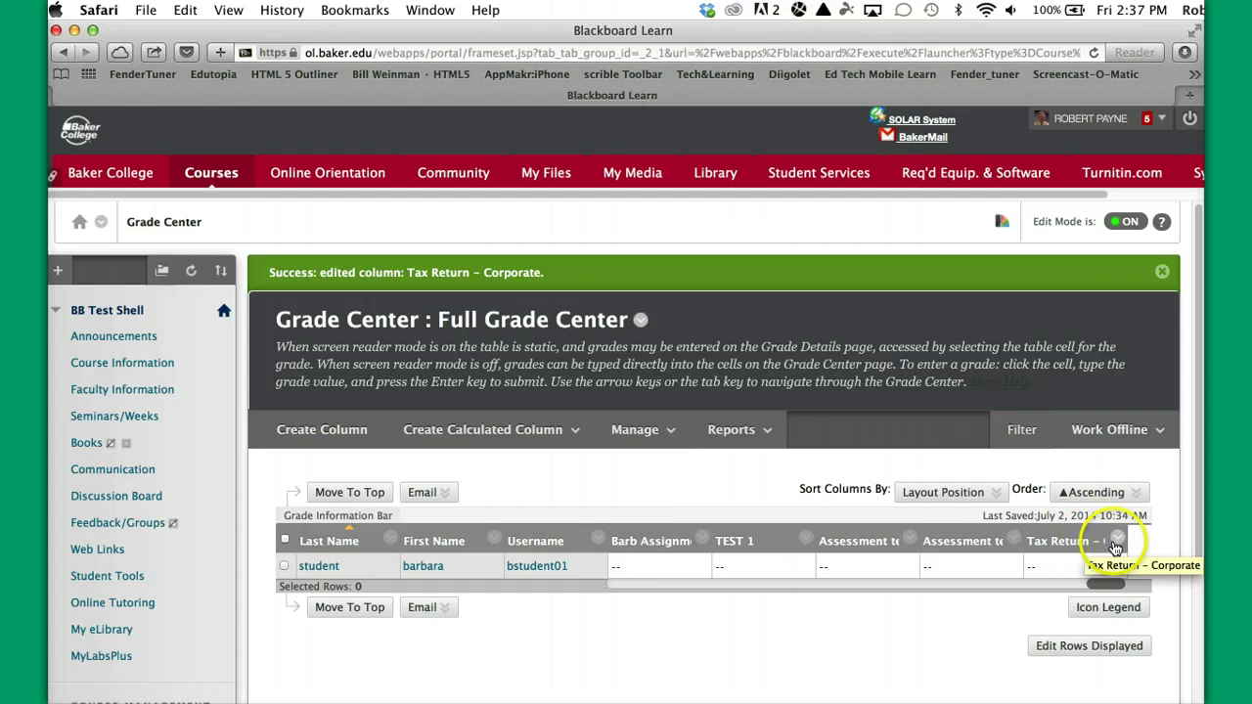
View the grade details for the student's Tax Return – Corporate assignment.
{"action": "left_click", "coordinate": [1118, 541]}
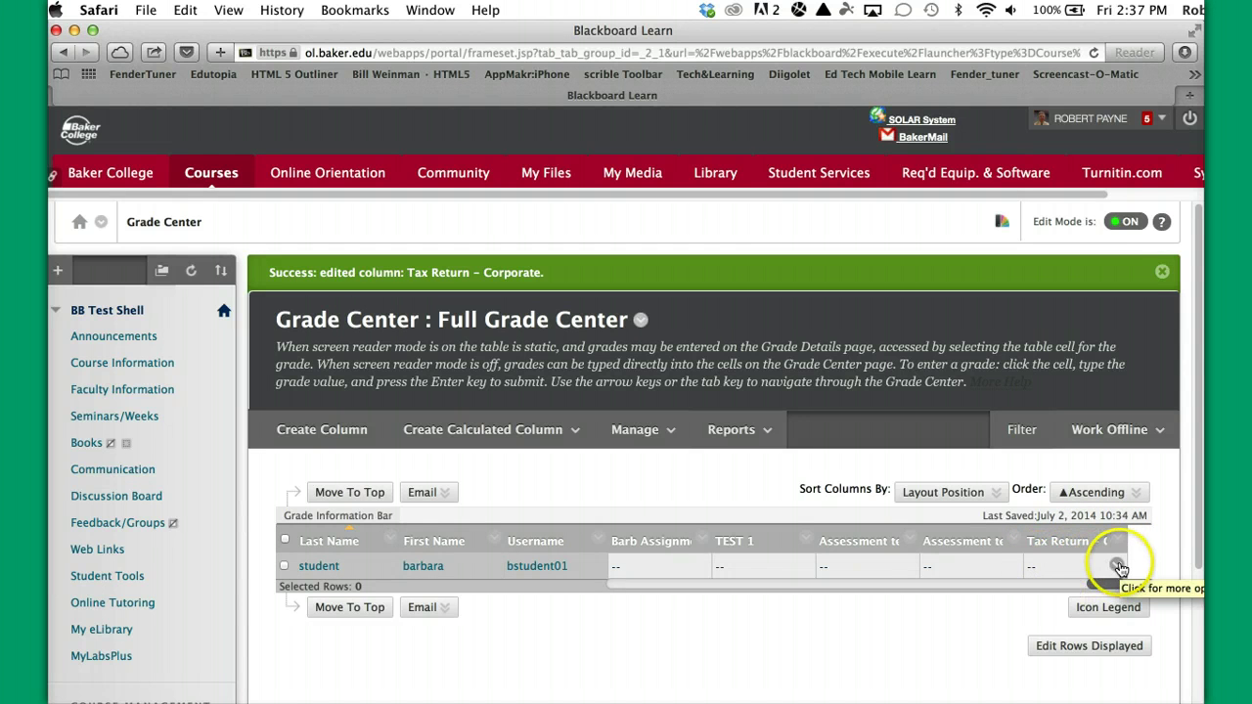
{"action": "left_click", "coordinate": [1117, 567]}
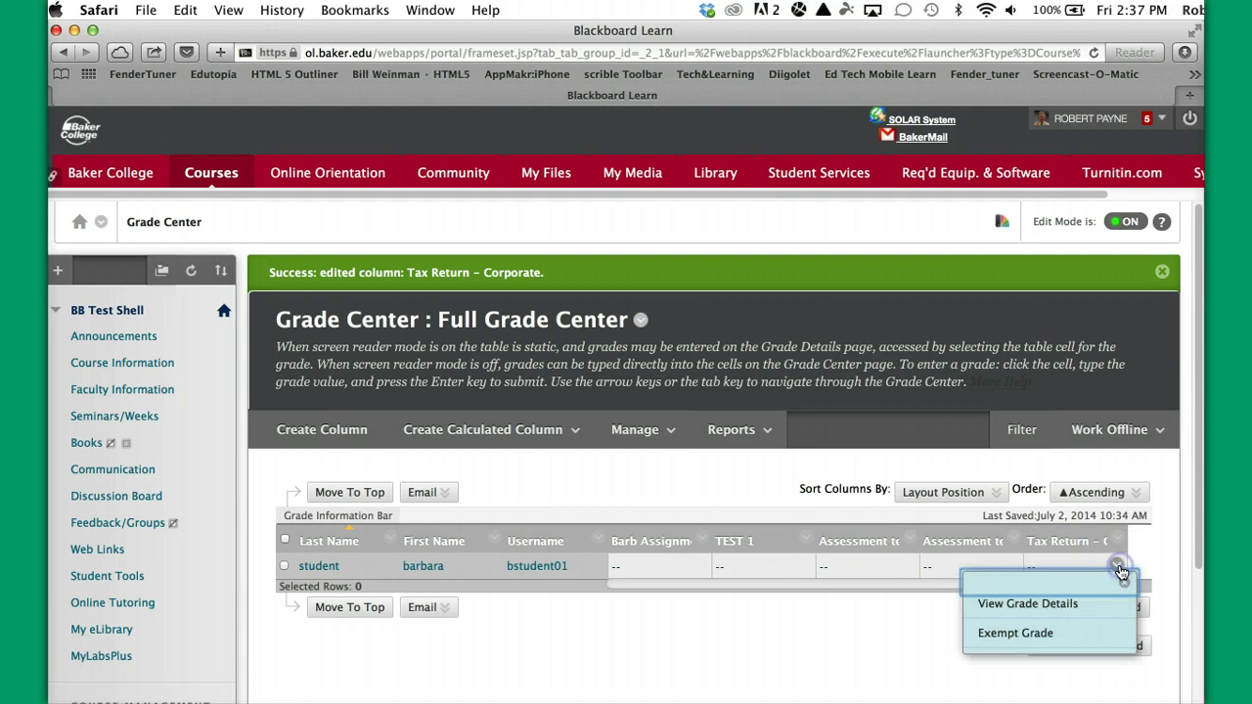
{"action": "left_click", "coordinate": [1048, 606]}
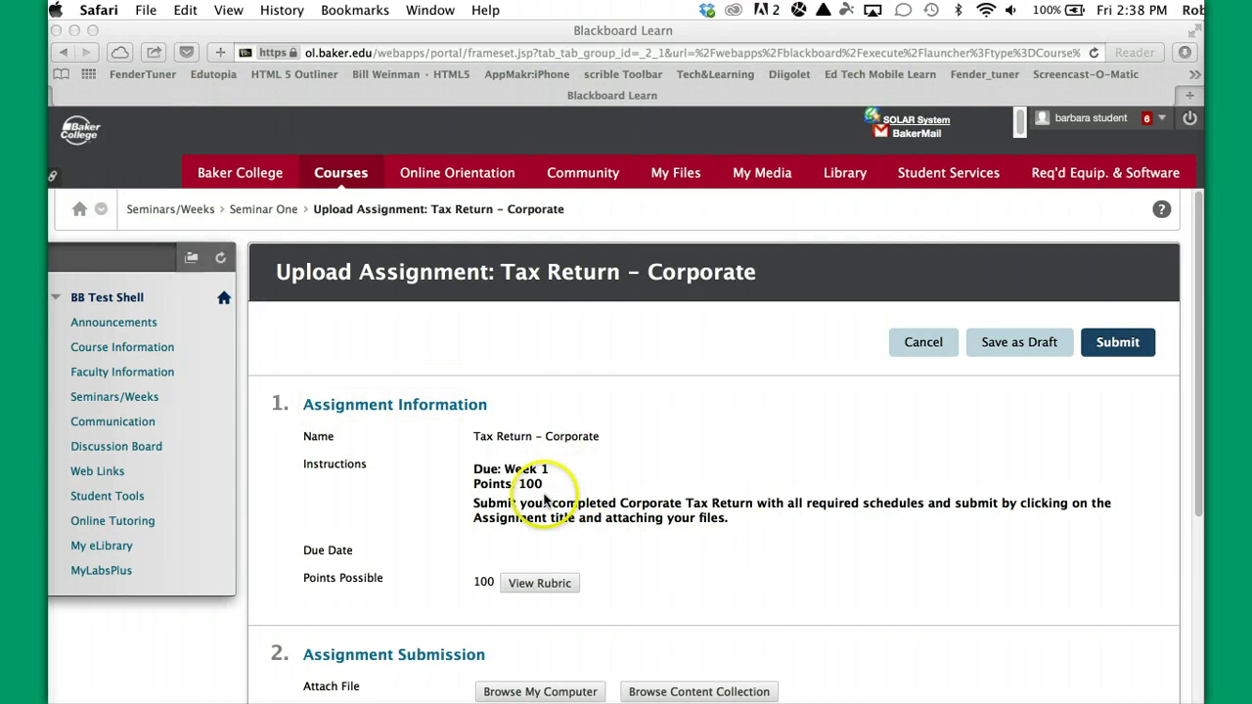
{"action": "scroll", "coordinate": [740, 538], "scroll_direction": "down", "scroll_amount": 2}
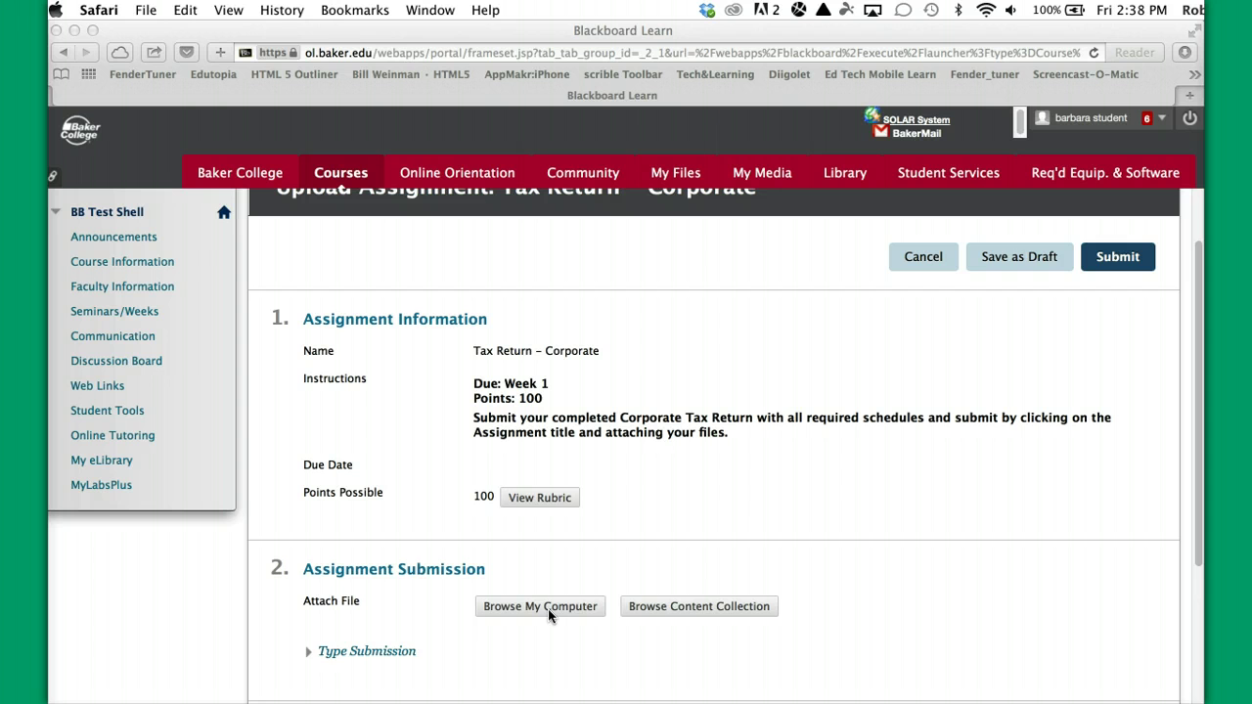
{"action": "left_click", "coordinate": [546, 499]}
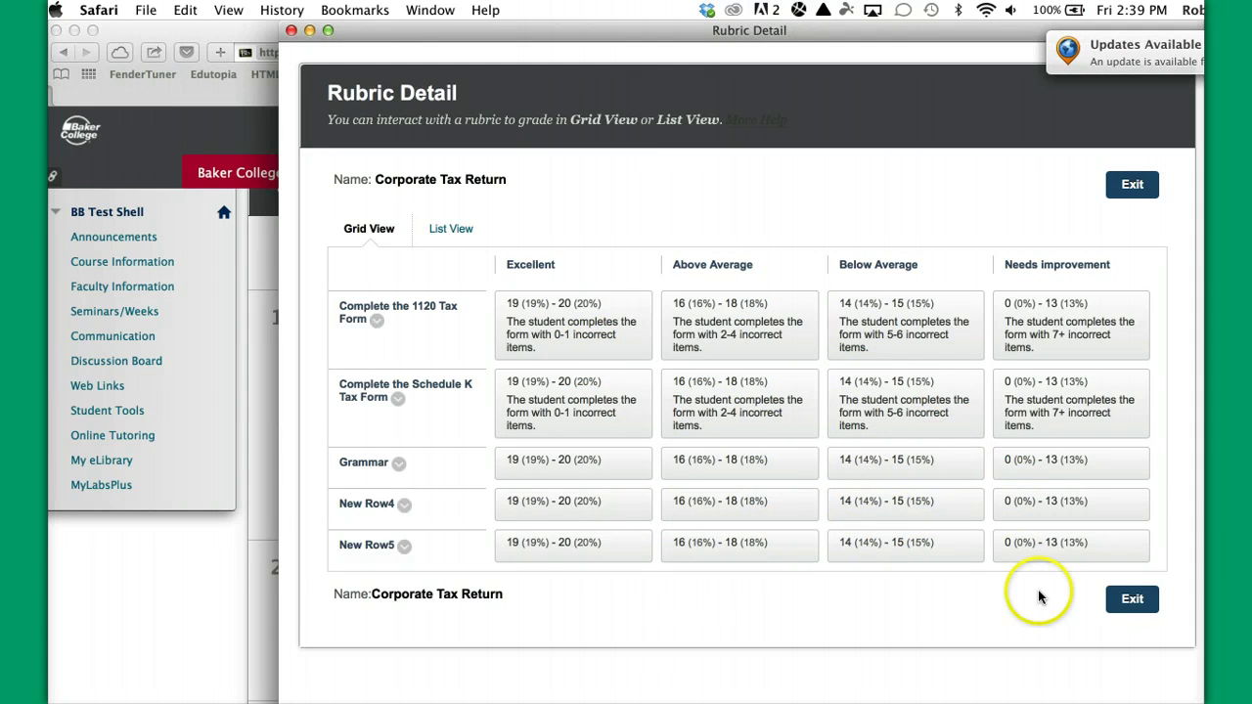
Close the rubric and attach 2013 Annual Meeting script.doc from Documents as the submission.
{"action": "left_click", "coordinate": [1134, 599]}
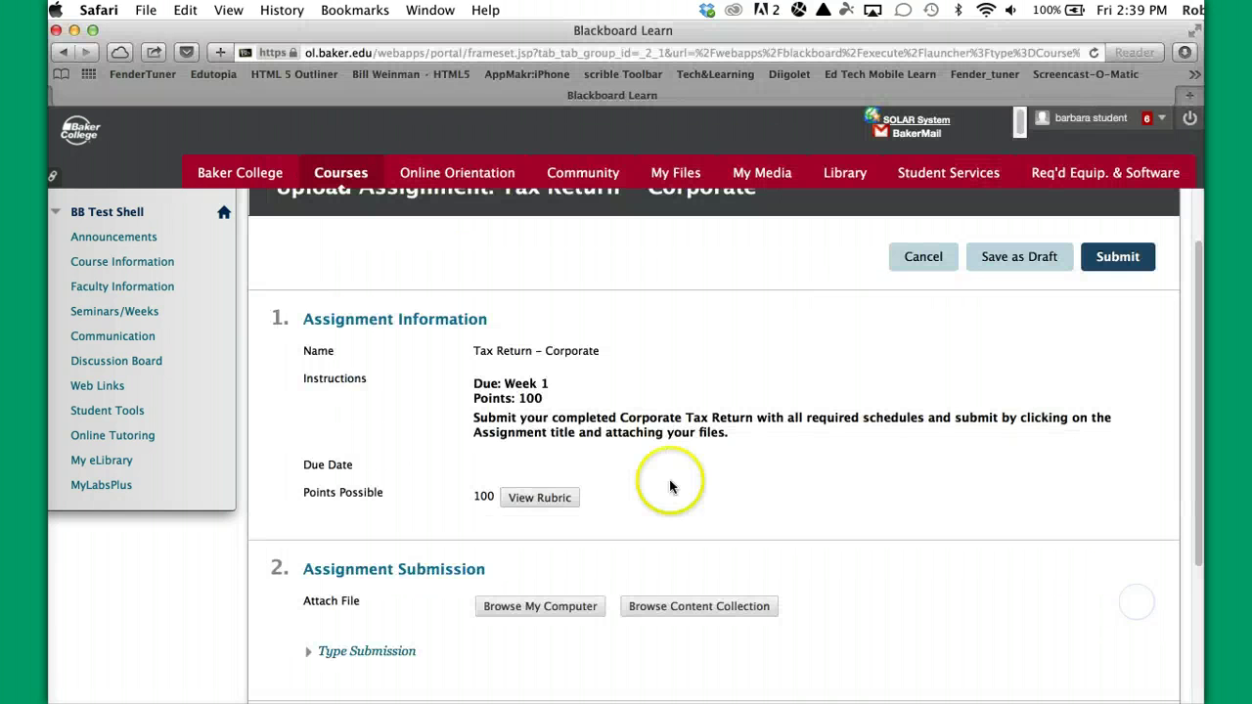
{"action": "scroll", "coordinate": [731, 476], "scroll_direction": "down", "scroll_amount": 3}
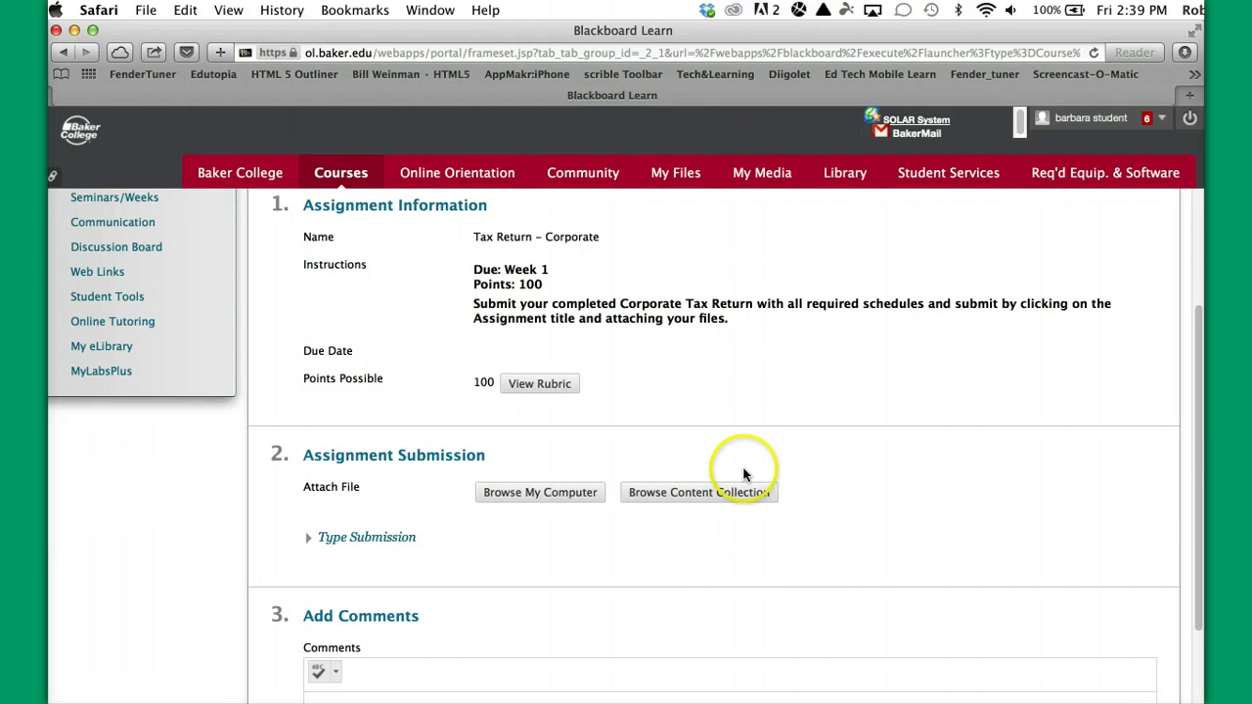
{"action": "left_click", "coordinate": [562, 490]}
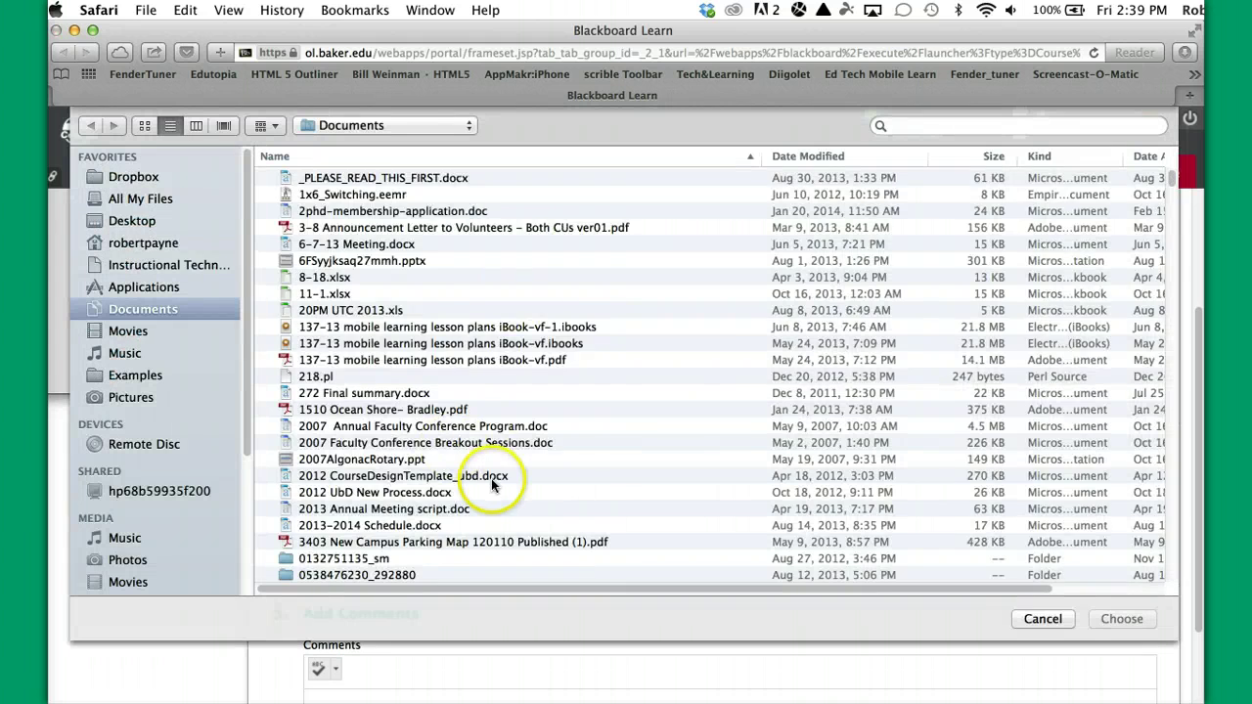
{"action": "scroll", "coordinate": [491, 481], "scroll_direction": "down", "scroll_amount": 5}
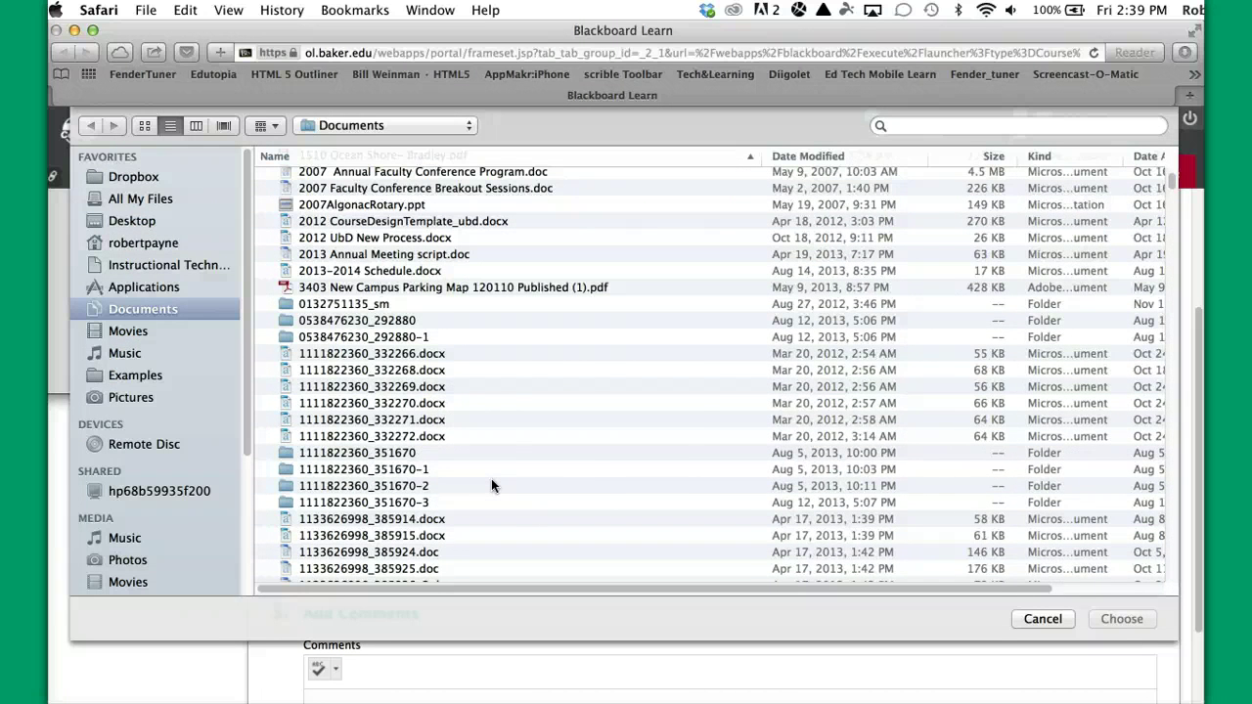
{"action": "scroll", "coordinate": [491, 485], "scroll_direction": "down", "scroll_amount": 1}
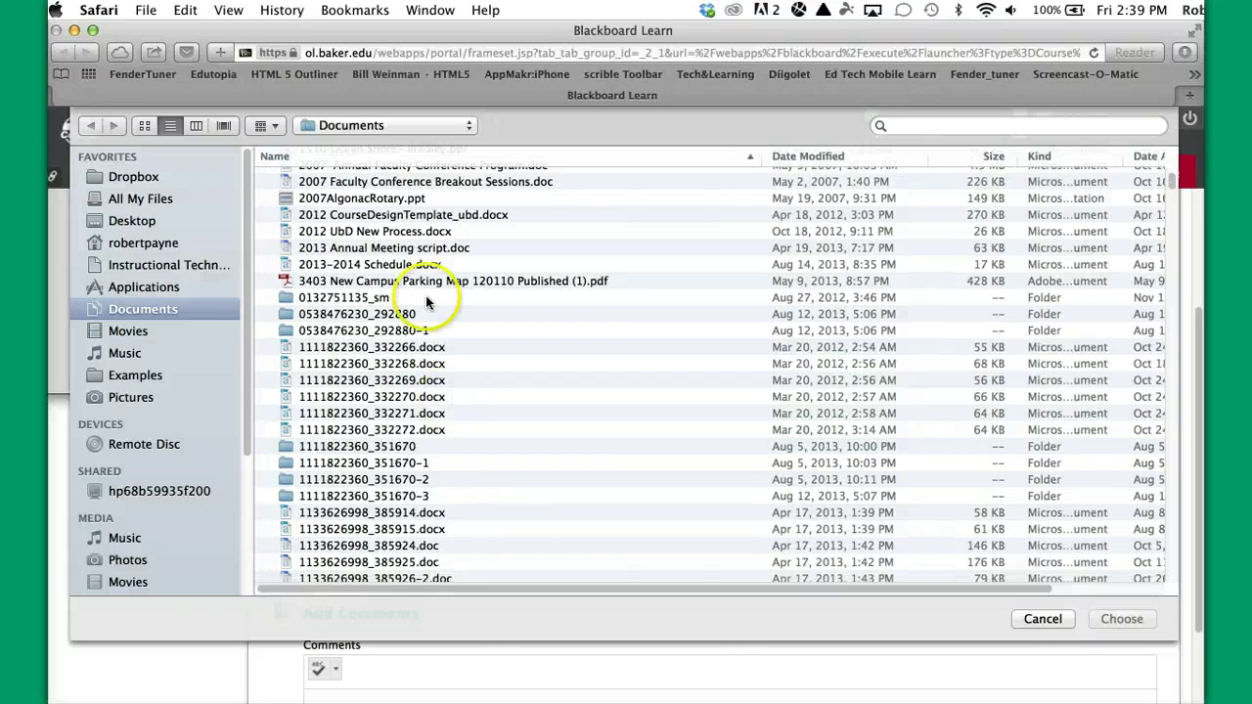
{"action": "double_click", "coordinate": [387, 250]}
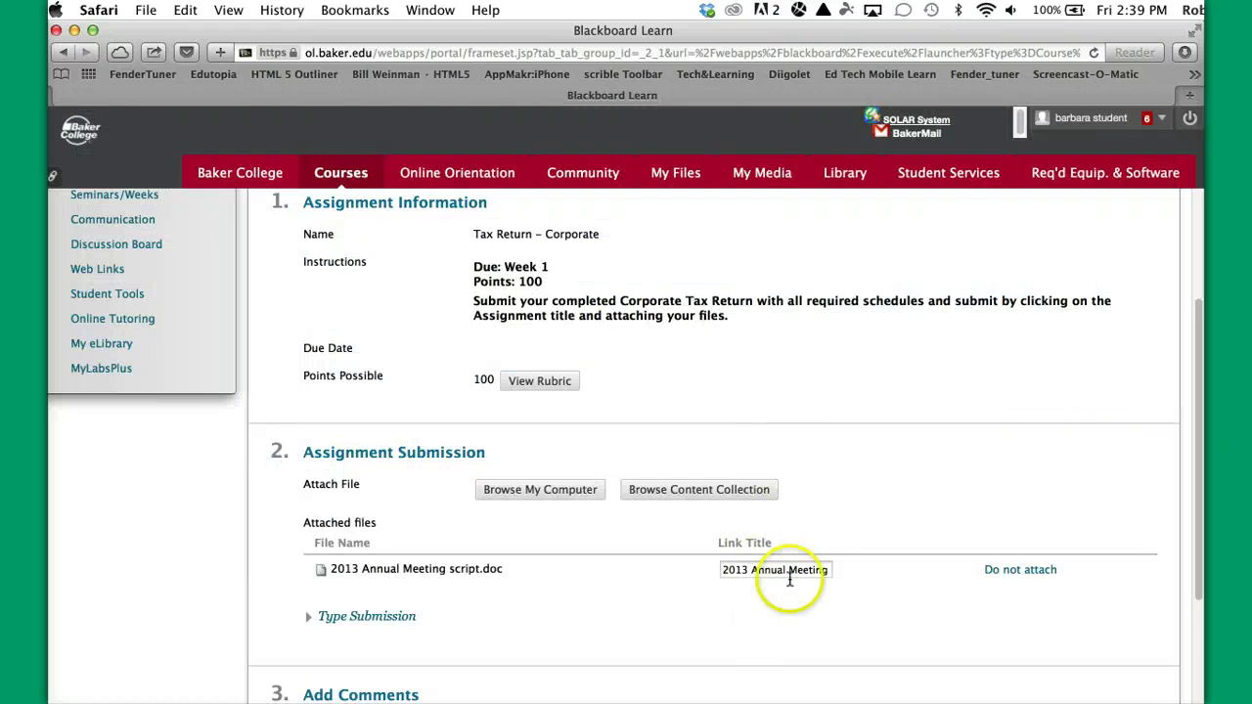
{"action": "scroll", "coordinate": [959, 601], "scroll_direction": "down", "scroll_amount": 1}
{"action": "scroll", "coordinate": [958, 602], "scroll_direction": "down", "scroll_amount": 3}
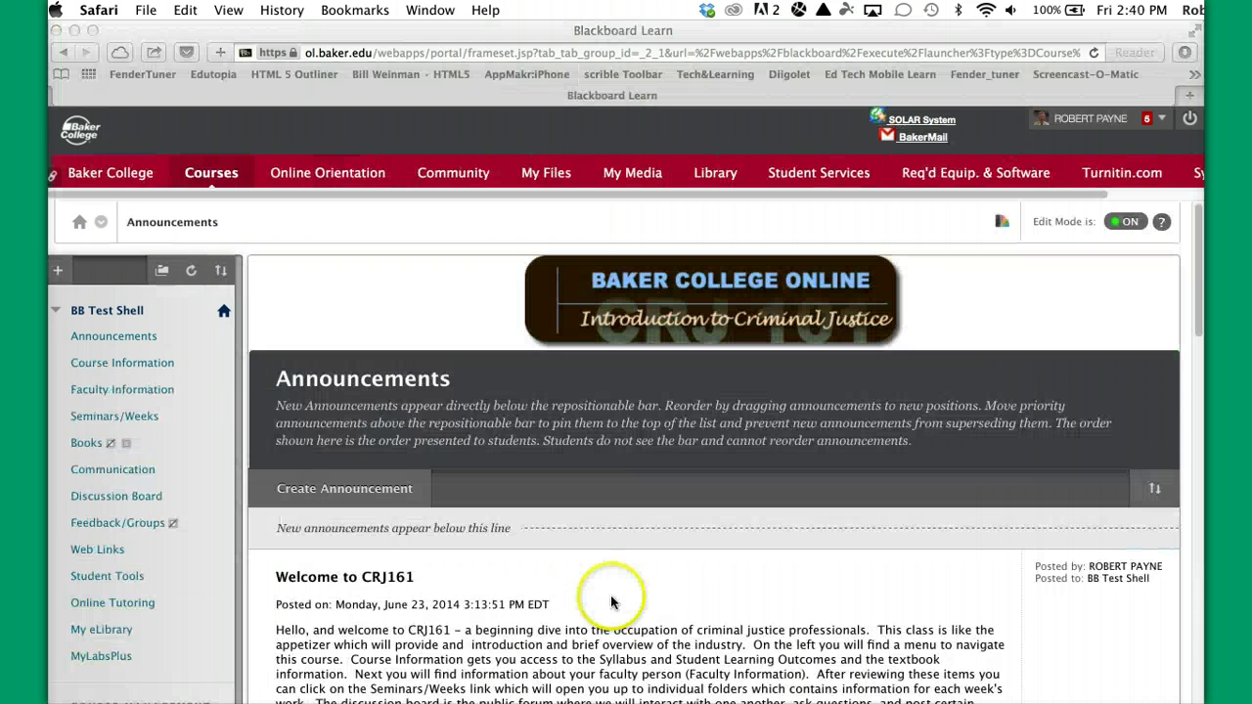
Reopen the Full Grade Center and bring up the actions for the student's Tax Return – Corporate cell.
{"action": "scroll", "coordinate": [439, 612], "scroll_direction": "down", "scroll_amount": 8}
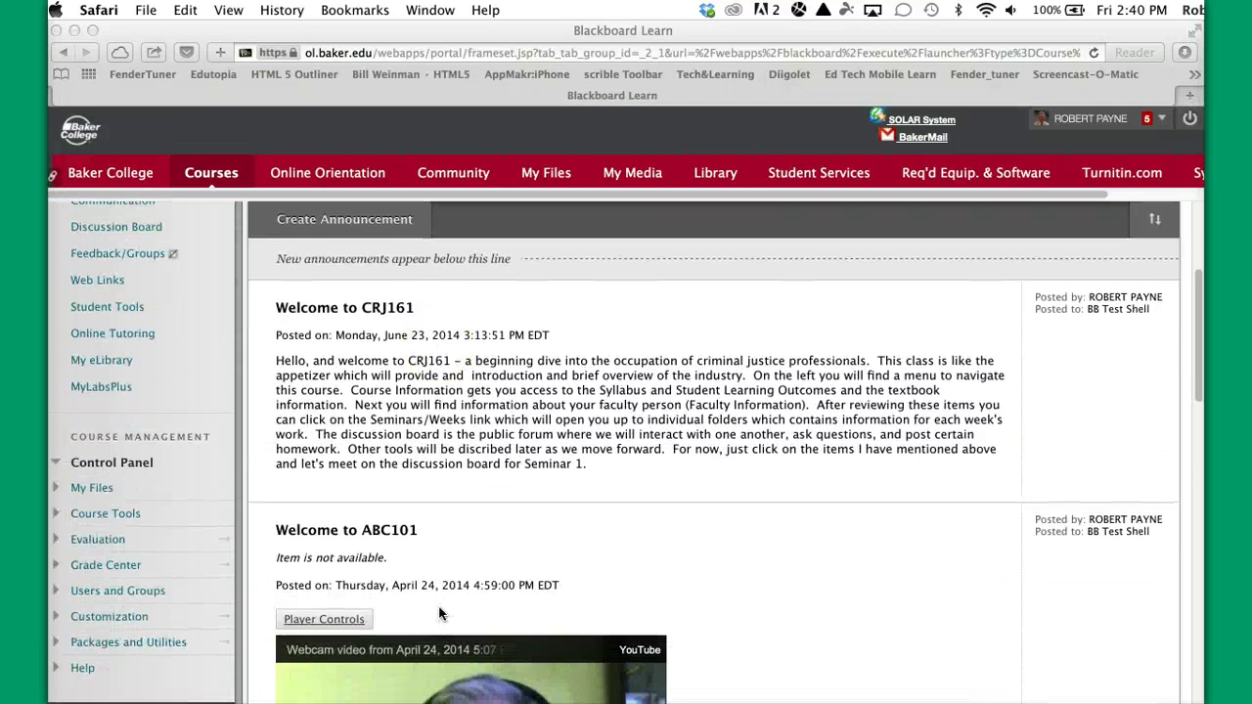
{"action": "scroll", "coordinate": [439, 612], "scroll_direction": "up", "scroll_amount": 2}
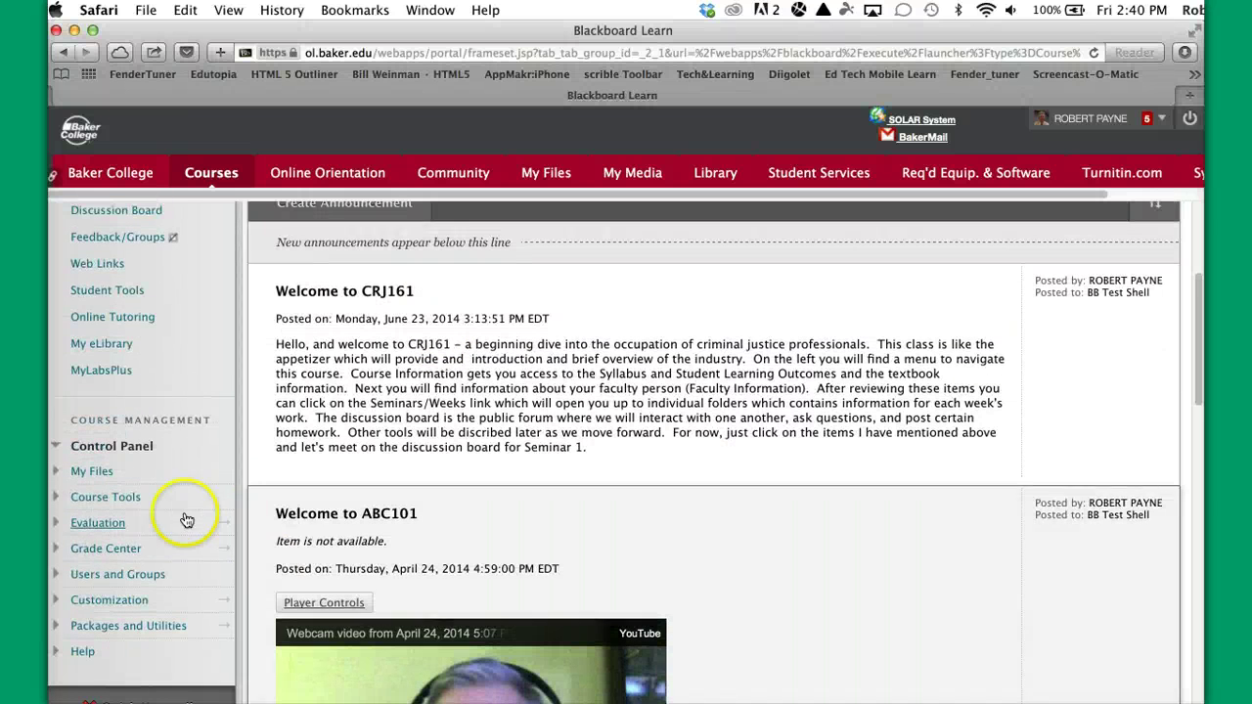
{"action": "left_click", "coordinate": [83, 550]}
{"action": "left_click", "coordinate": [106, 570]}
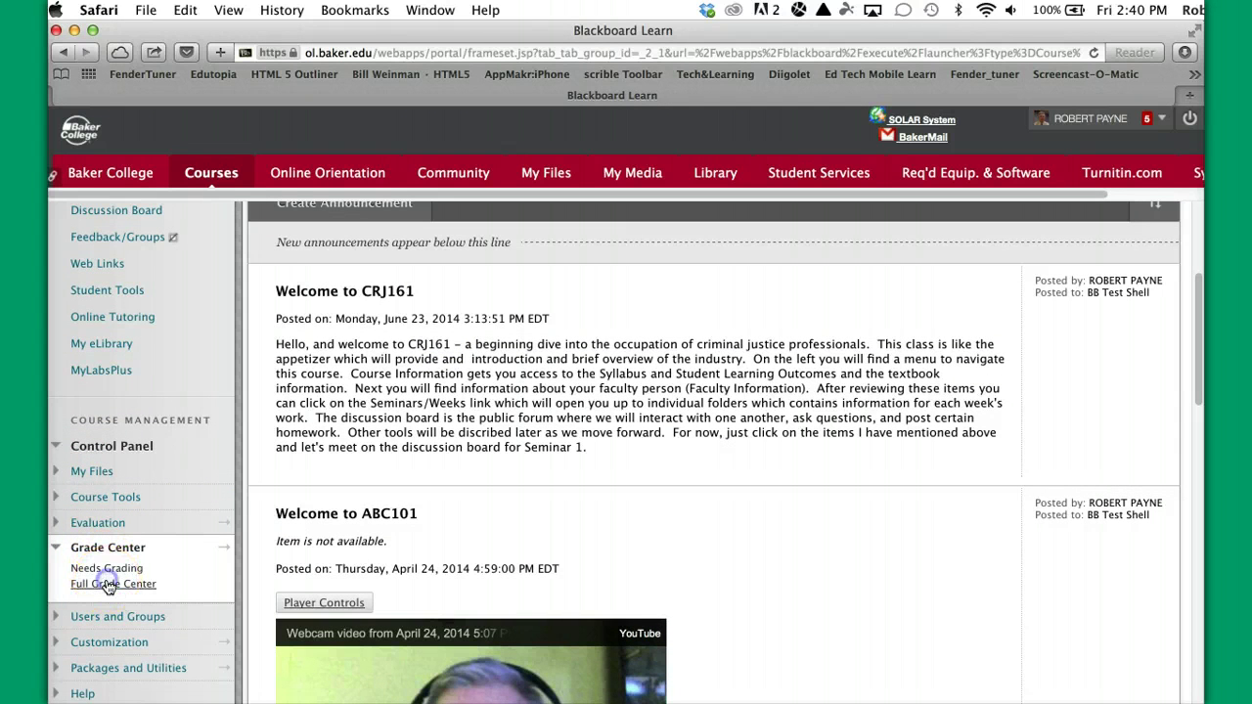
{"action": "left_click", "coordinate": [109, 586]}
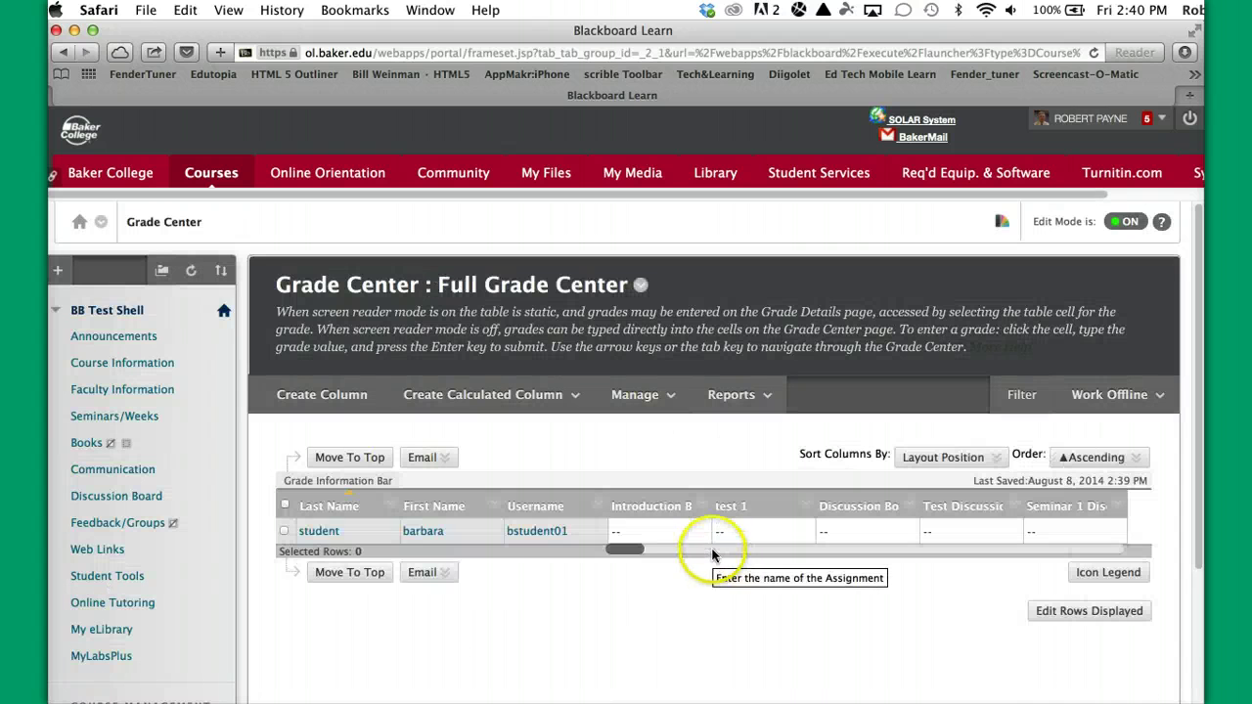
{"action": "left_click_drag", "start_coordinate": [636, 549], "coordinate": [1105, 550]}
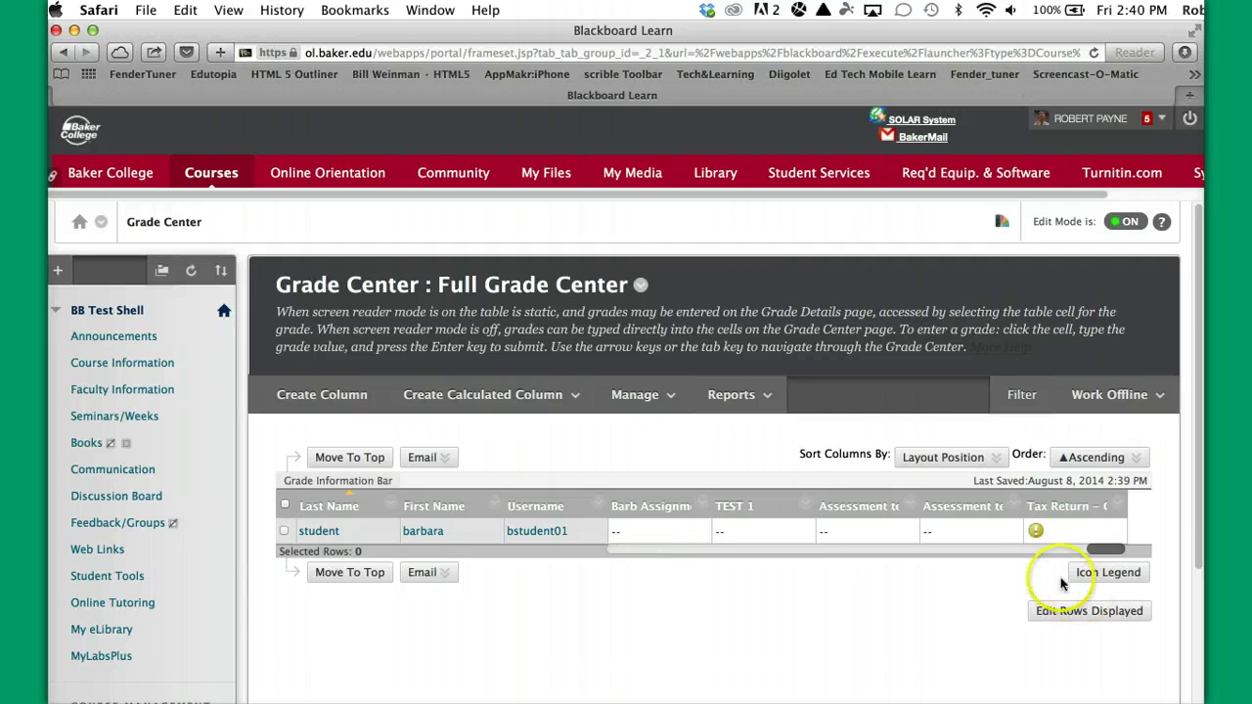
{"action": "left_click", "coordinate": [1116, 531]}
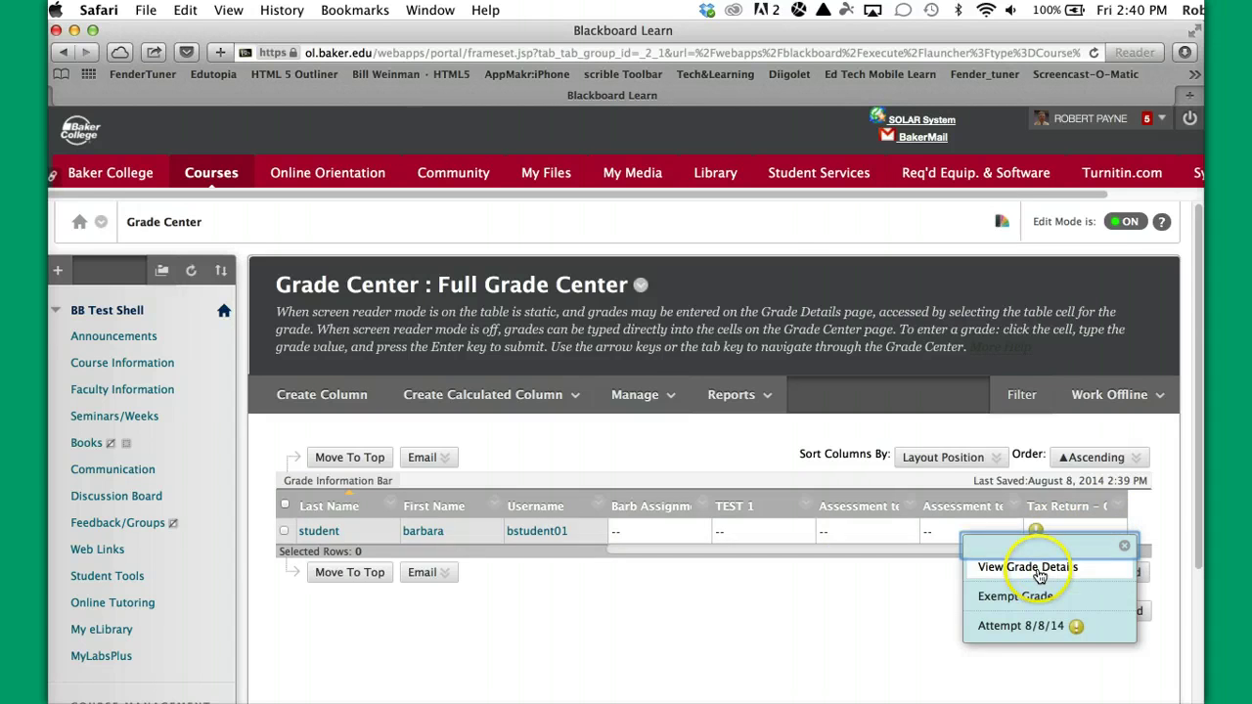
Open the student's Tax Return attempt and scroll through the submitted 2013 Annual Meeting script.doc.
{"action": "left_click", "coordinate": [1046, 569]}
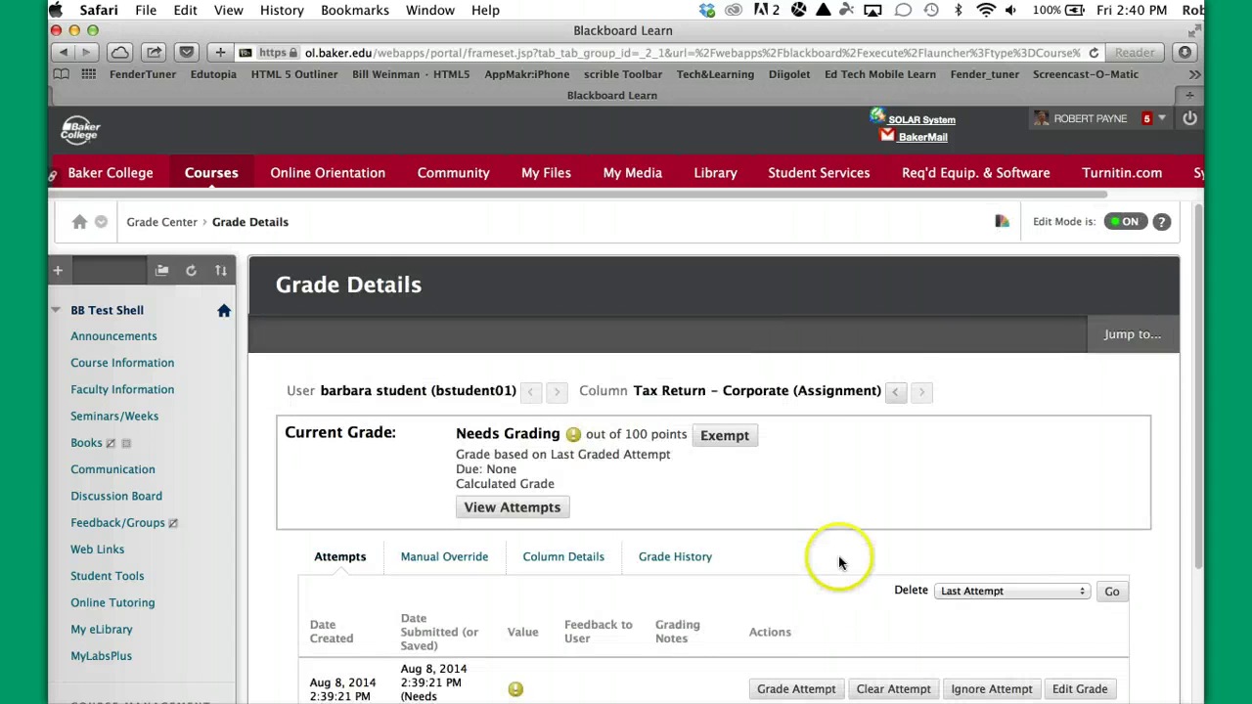
{"action": "scroll", "coordinate": [781, 561], "scroll_direction": "down", "scroll_amount": 4}
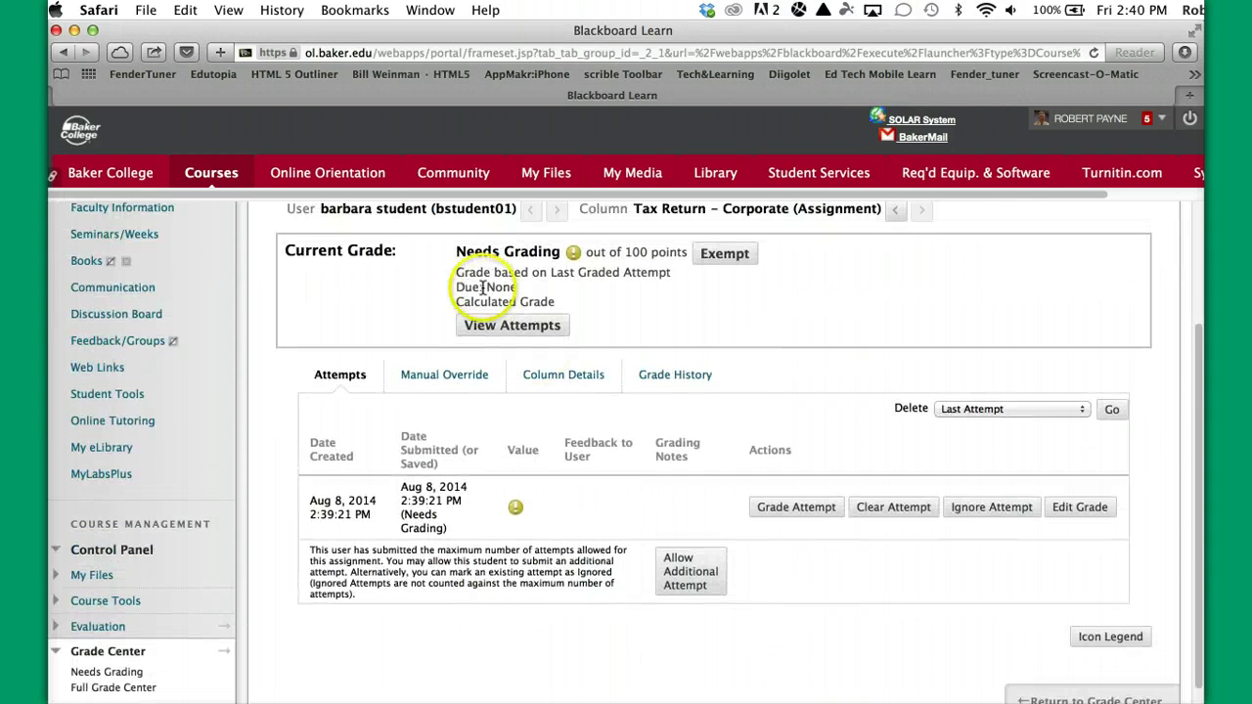
{"action": "left_click", "coordinate": [507, 330]}
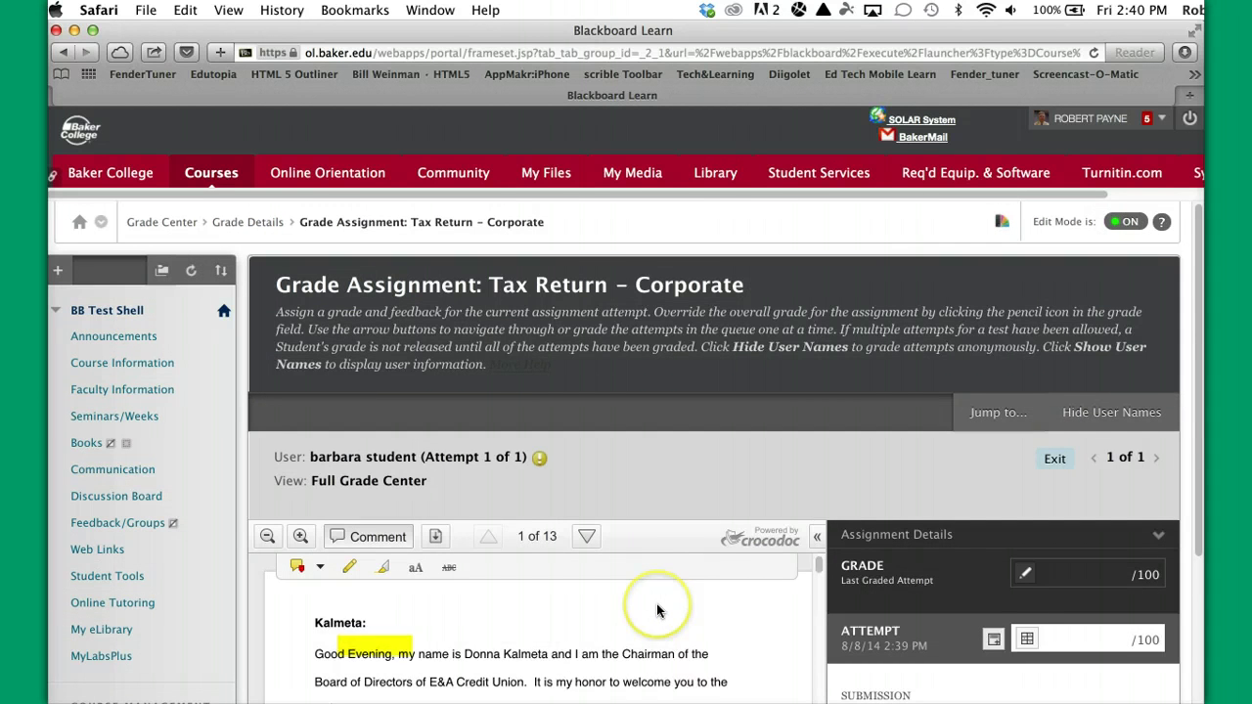
{"action": "scroll", "coordinate": [656, 603], "scroll_direction": "down", "scroll_amount": 3}
{"action": "scroll", "coordinate": [656, 604], "scroll_direction": "up", "scroll_amount": 1}
{"action": "scroll", "coordinate": [656, 603], "scroll_direction": "down", "scroll_amount": 2}
{"action": "scroll", "coordinate": [656, 603], "scroll_direction": "down", "scroll_amount": 8}
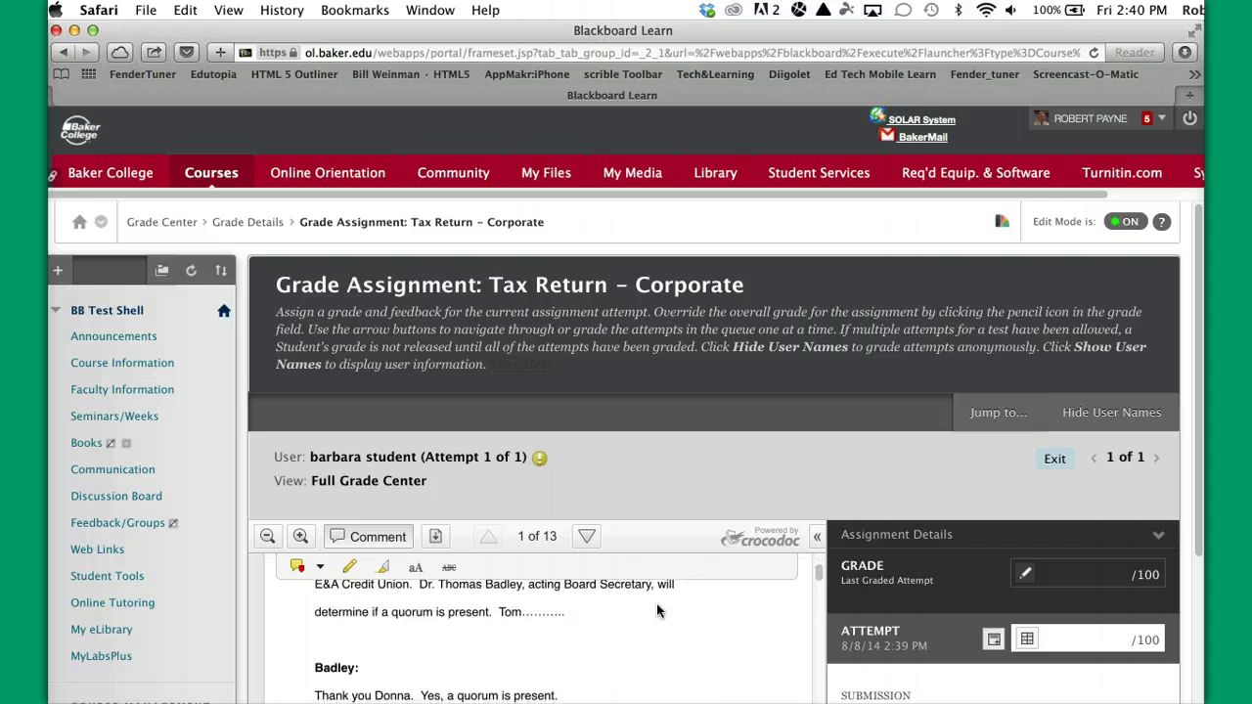
{"action": "scroll", "coordinate": [656, 610], "scroll_direction": "up", "scroll_amount": 10}
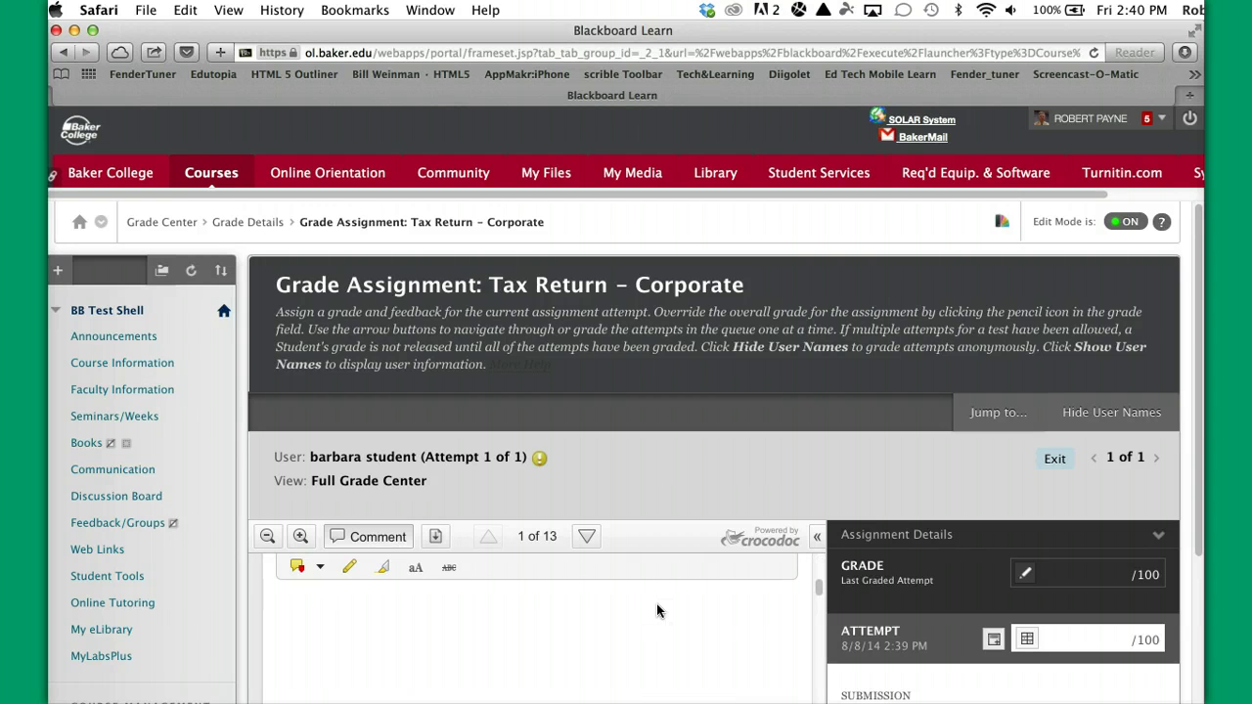
{"action": "scroll", "coordinate": [656, 610], "scroll_direction": "down", "scroll_amount": 15}
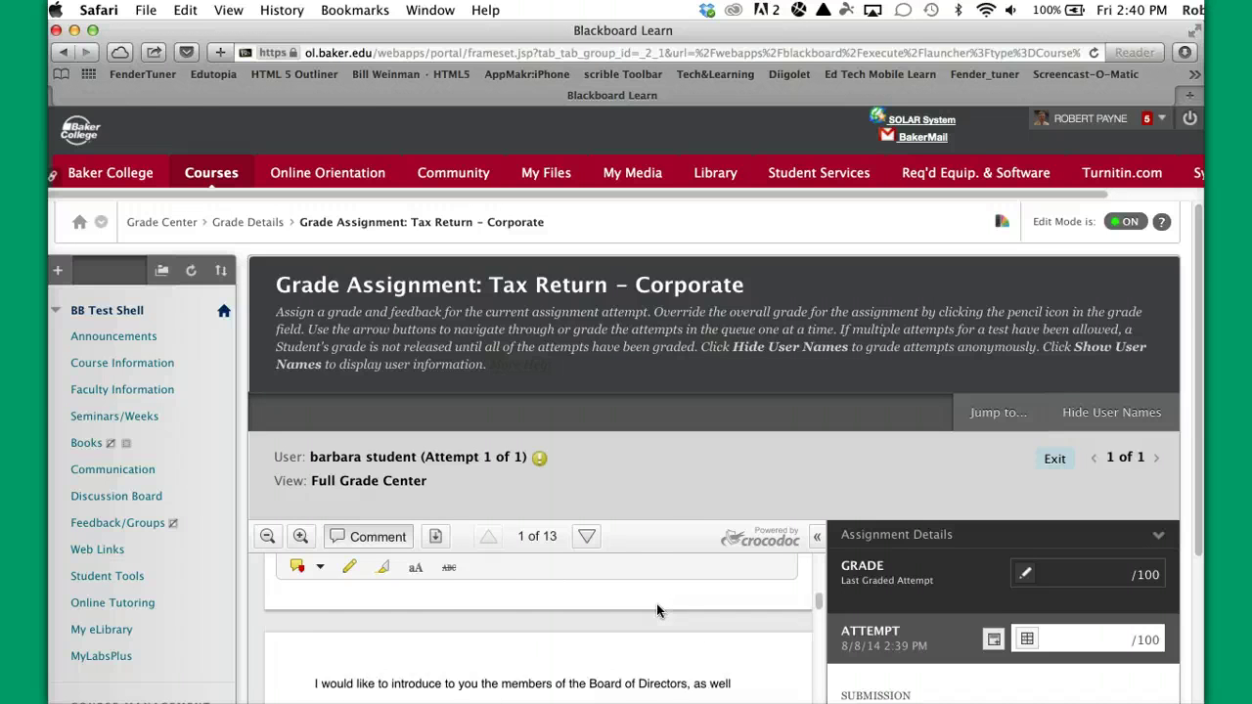
{"action": "scroll", "coordinate": [656, 604], "scroll_direction": "up", "scroll_amount": 2}
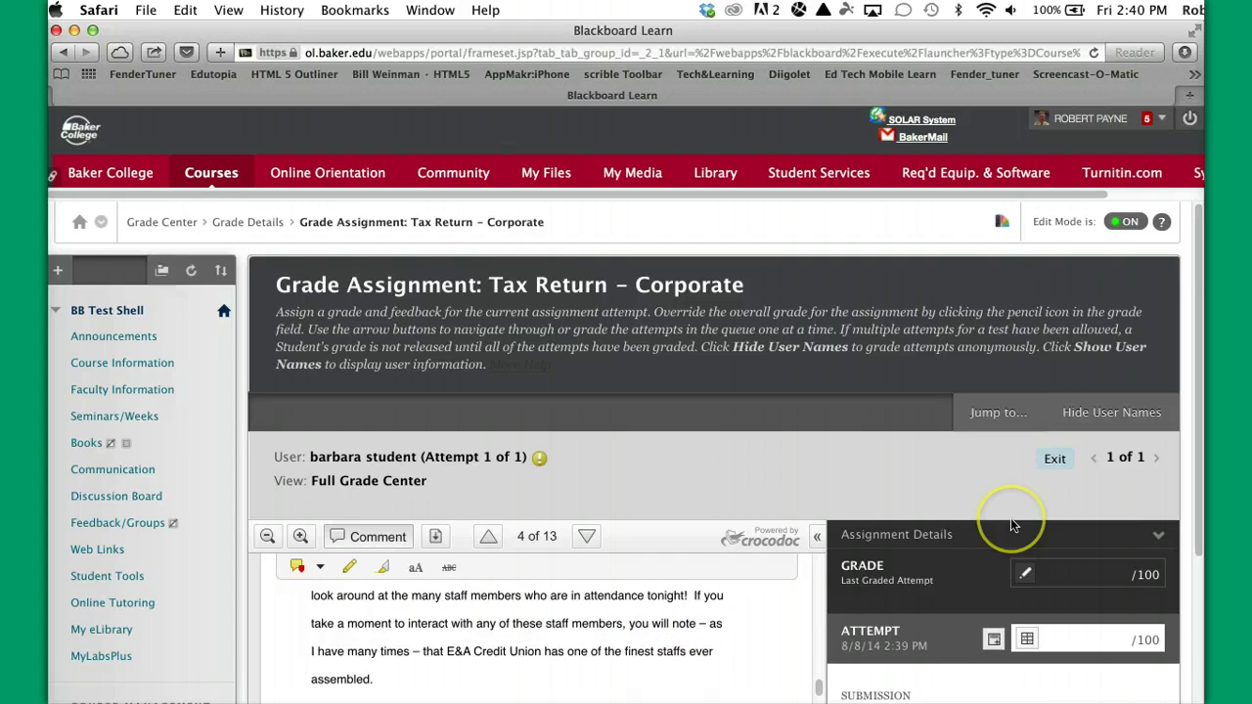
{"action": "scroll", "coordinate": [1011, 522], "scroll_direction": "down", "scroll_amount": 6}
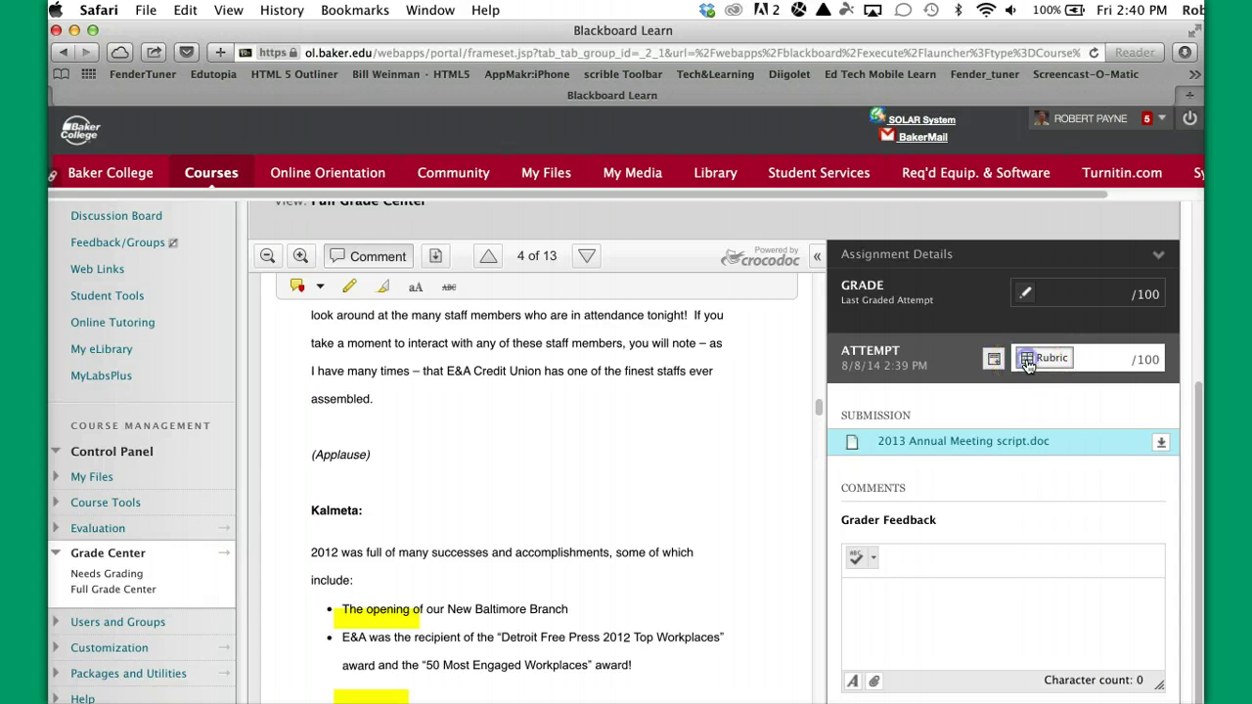
Open the Corporate Tax Return rubric for this attempt and position its window beside the submission.
{"action": "left_click", "coordinate": [1027, 360]}
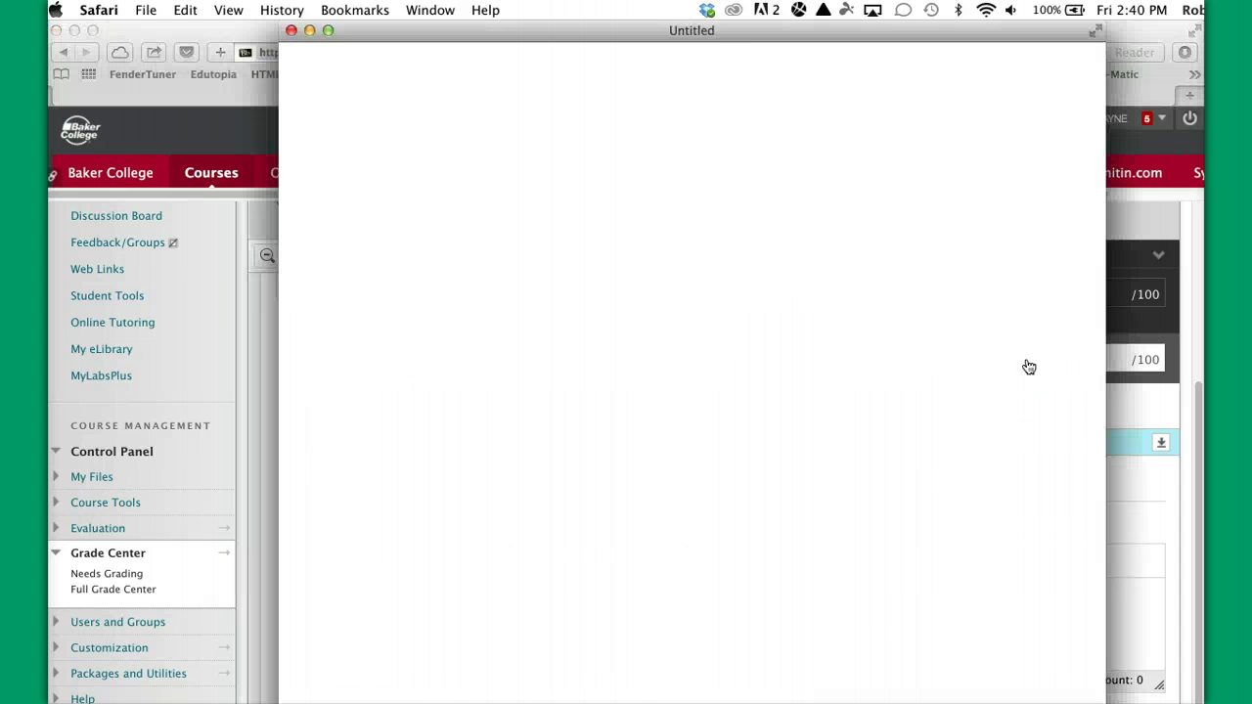
{"action": "left_click", "coordinate": [924, 196]}
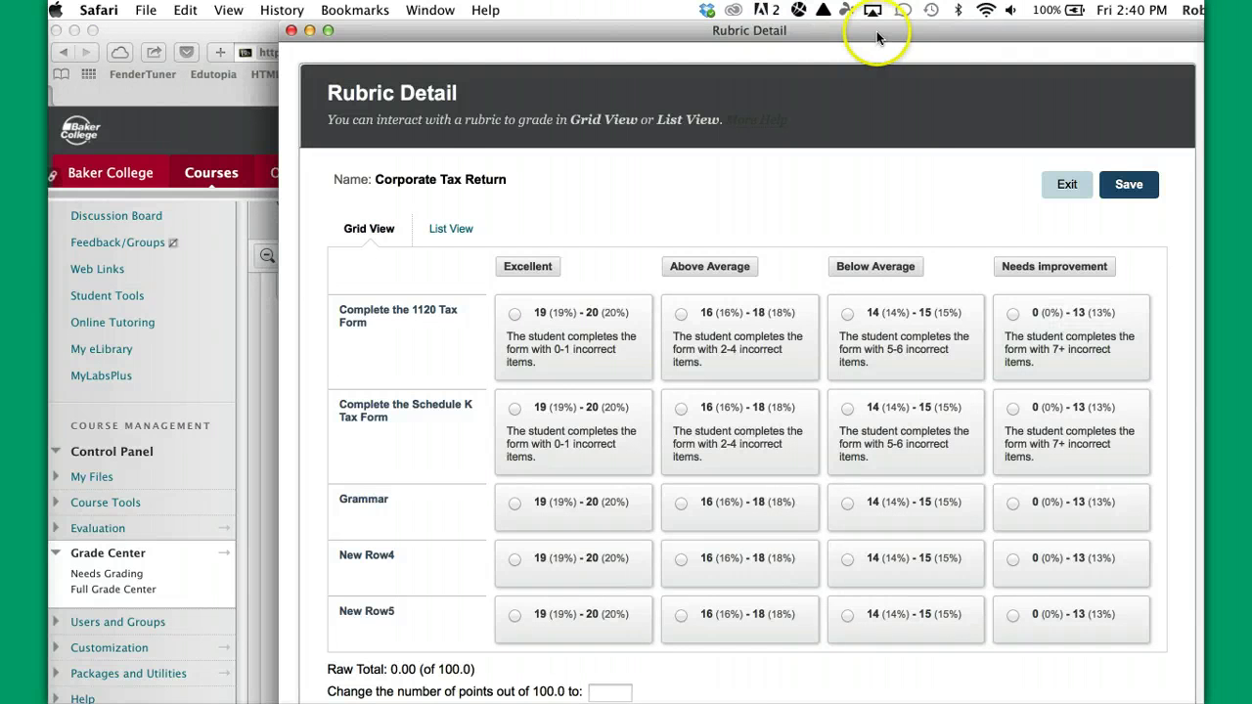
{"action": "left_click_drag", "start_coordinate": [877, 36], "coordinate": [1250, 49]}
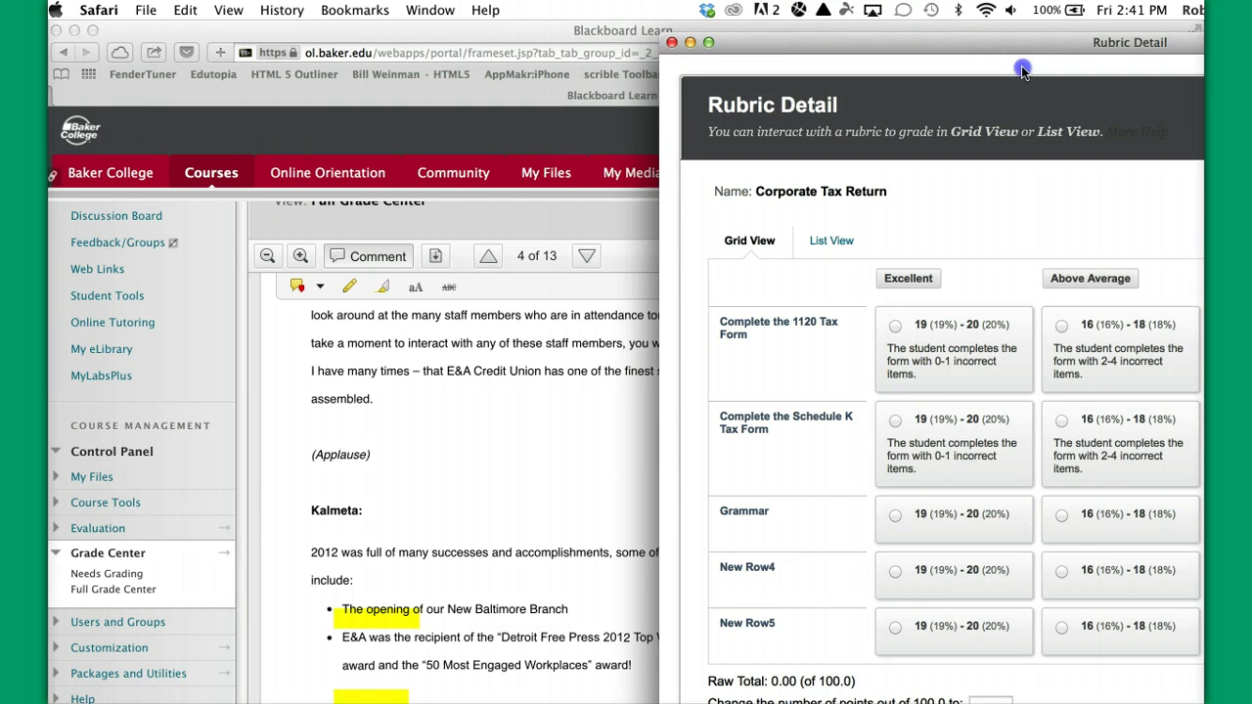
{"action": "left_click_drag", "start_coordinate": [819, 39], "coordinate": [628, 36]}
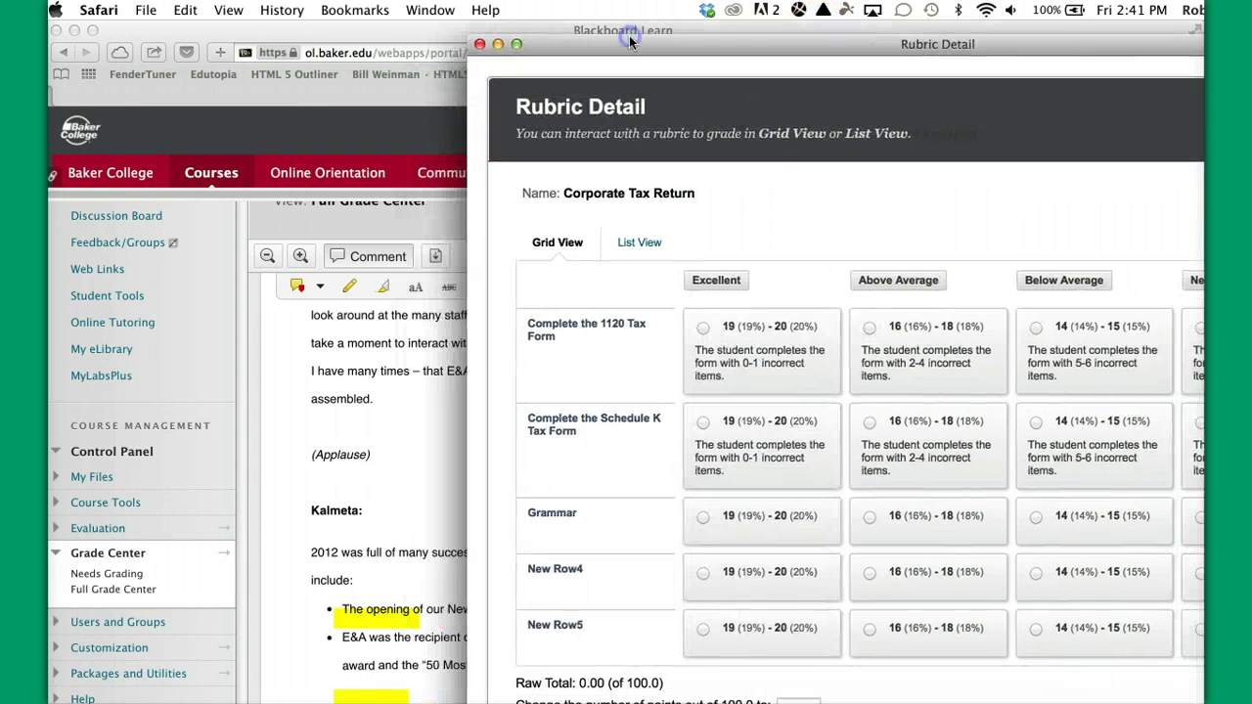
Rate 1120 Tax Form Excellent; Schedule K, Grammar and New Row5 Above Average; New Row4 Below Average.
{"action": "left_click", "coordinate": [703, 330]}
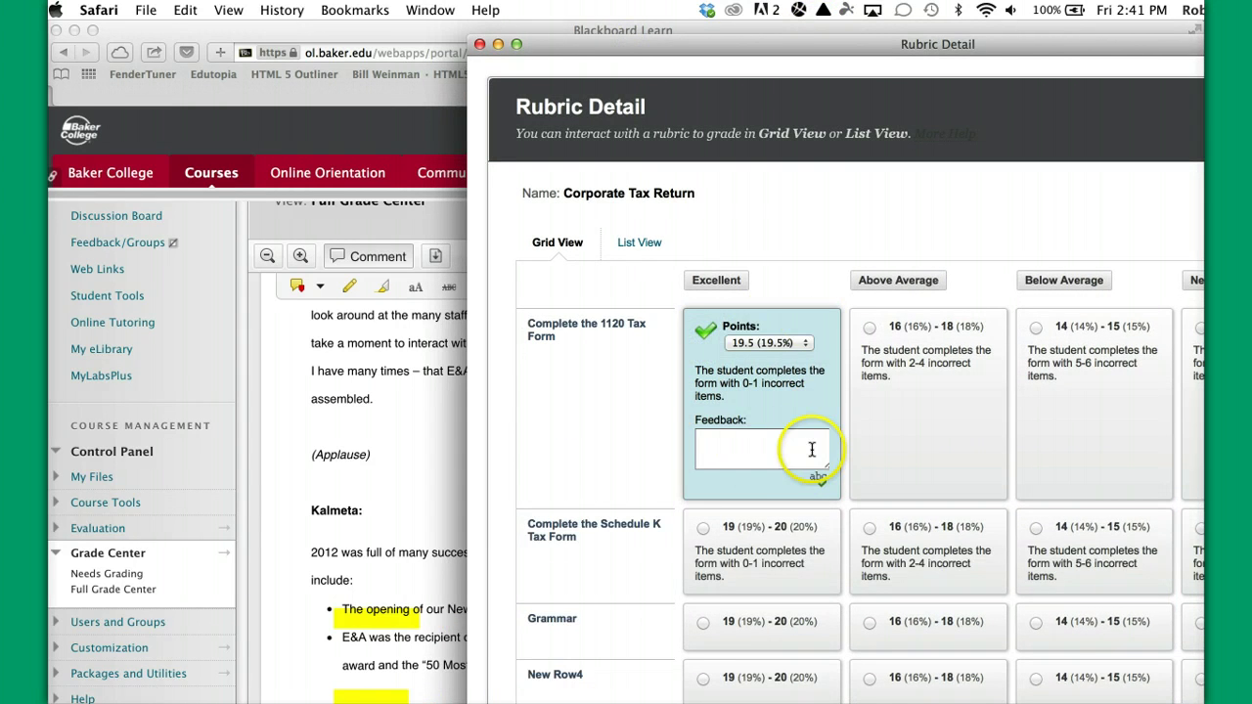
{"action": "scroll", "coordinate": [963, 469], "scroll_direction": "down", "scroll_amount": 2}
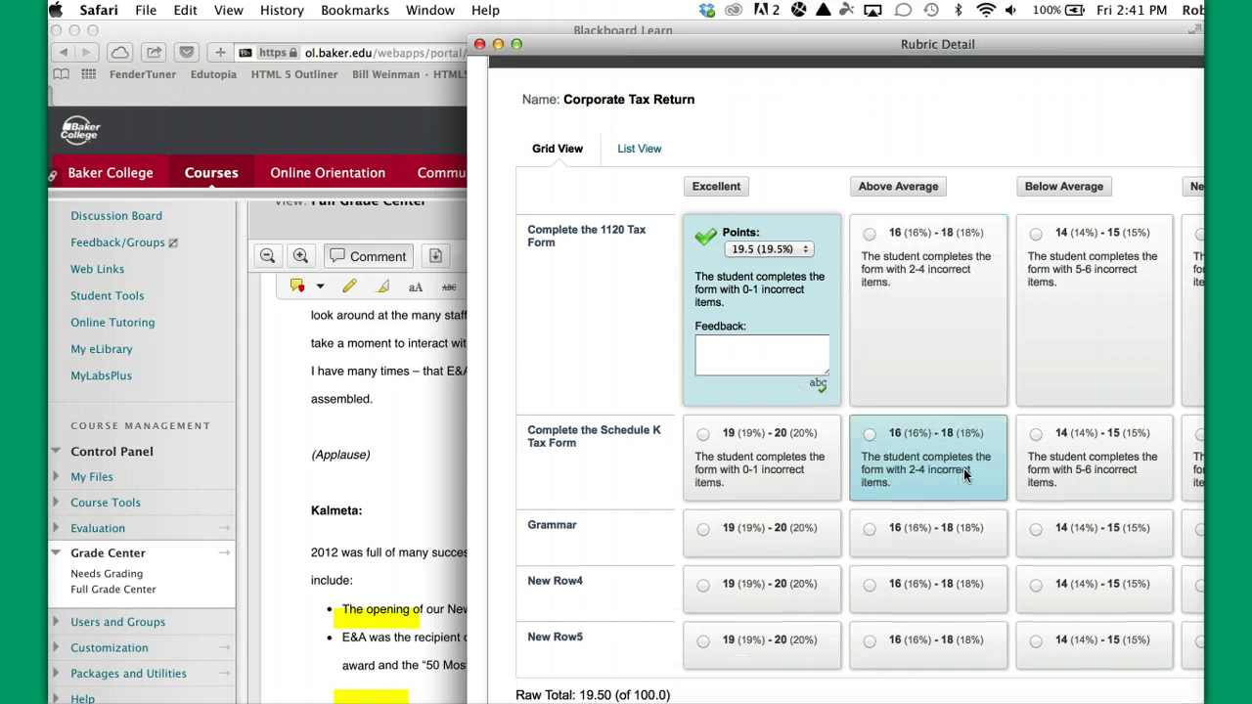
{"action": "left_click", "coordinate": [871, 430]}
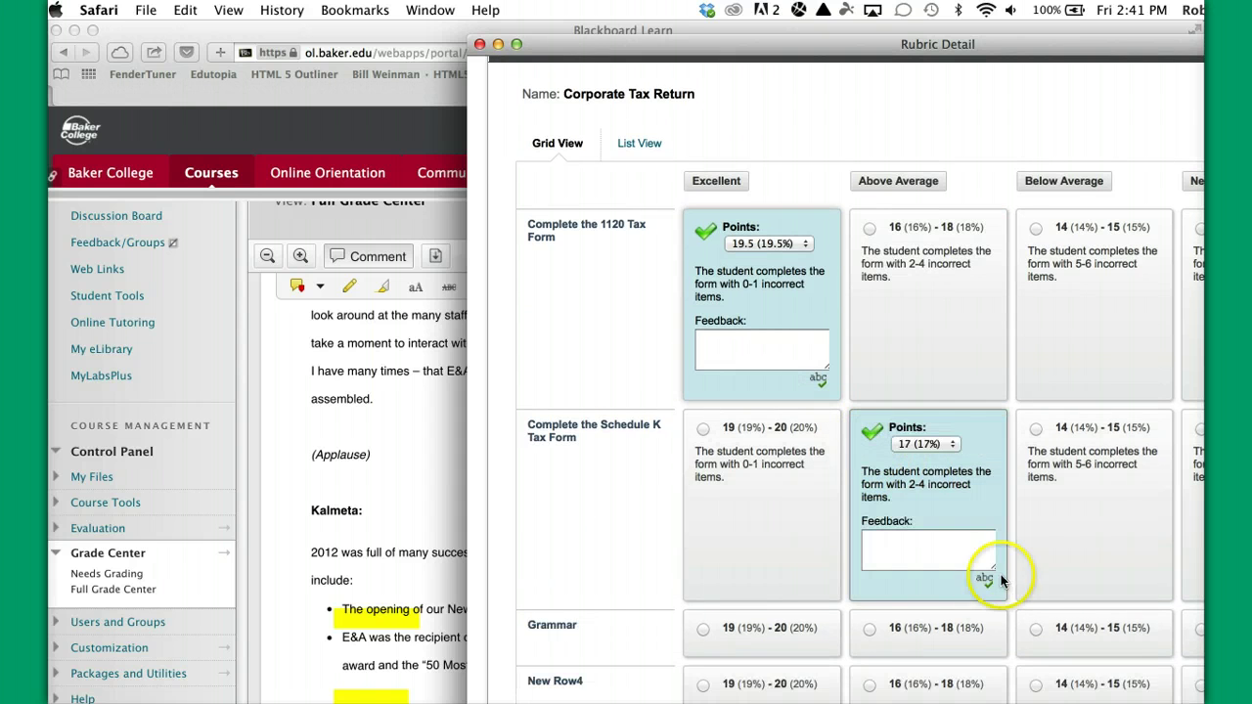
{"action": "scroll", "coordinate": [964, 608], "scroll_direction": "down", "scroll_amount": 2}
{"action": "left_click", "coordinate": [869, 512]}
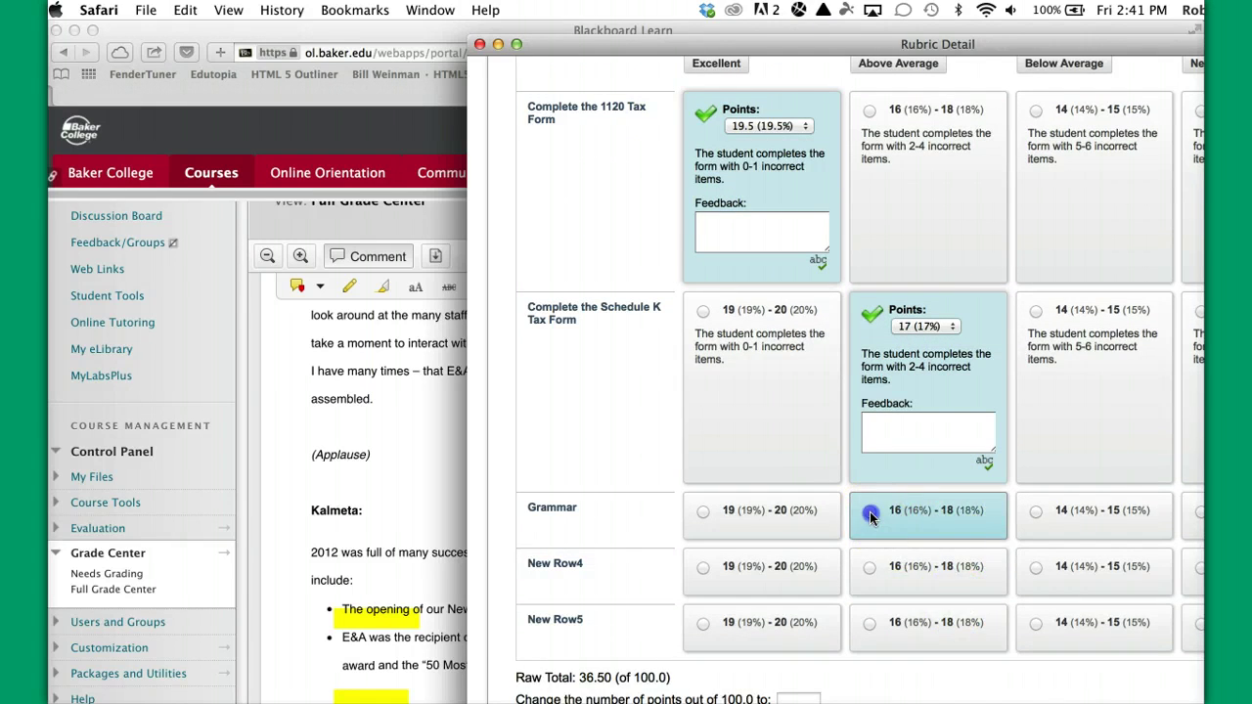
{"action": "scroll", "coordinate": [1037, 577], "scroll_direction": "down", "scroll_amount": 4}
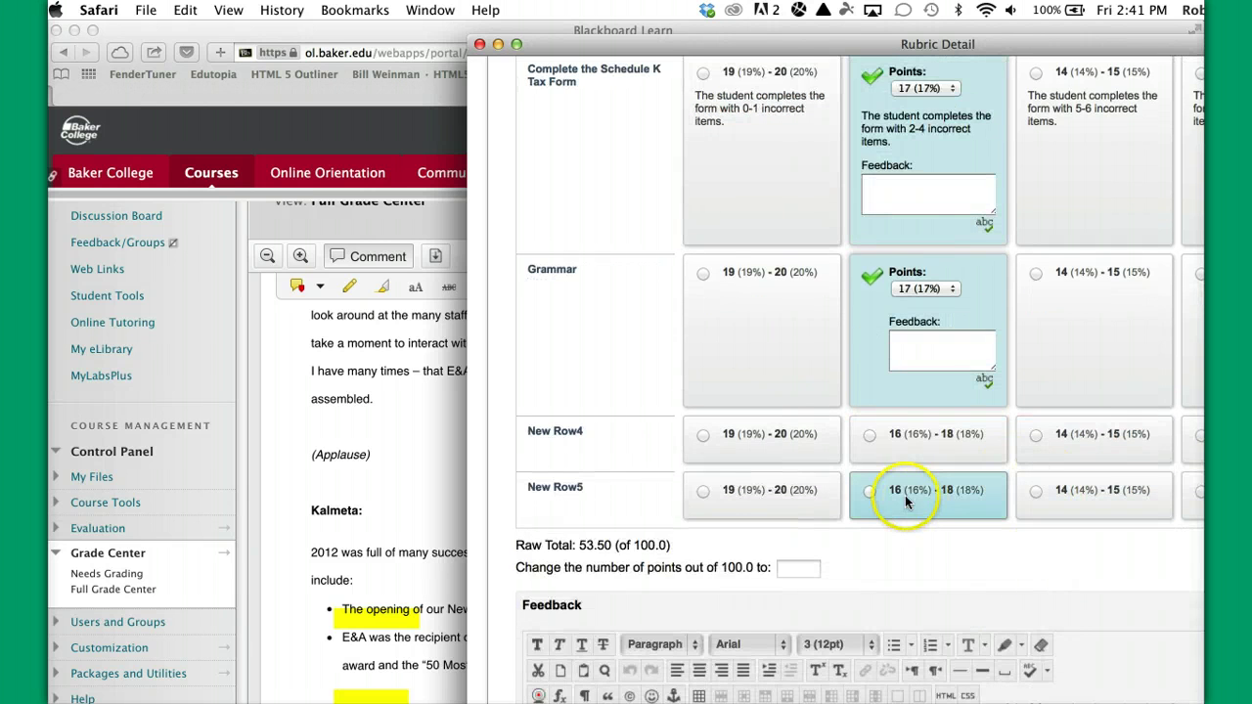
{"action": "left_click", "coordinate": [871, 492]}
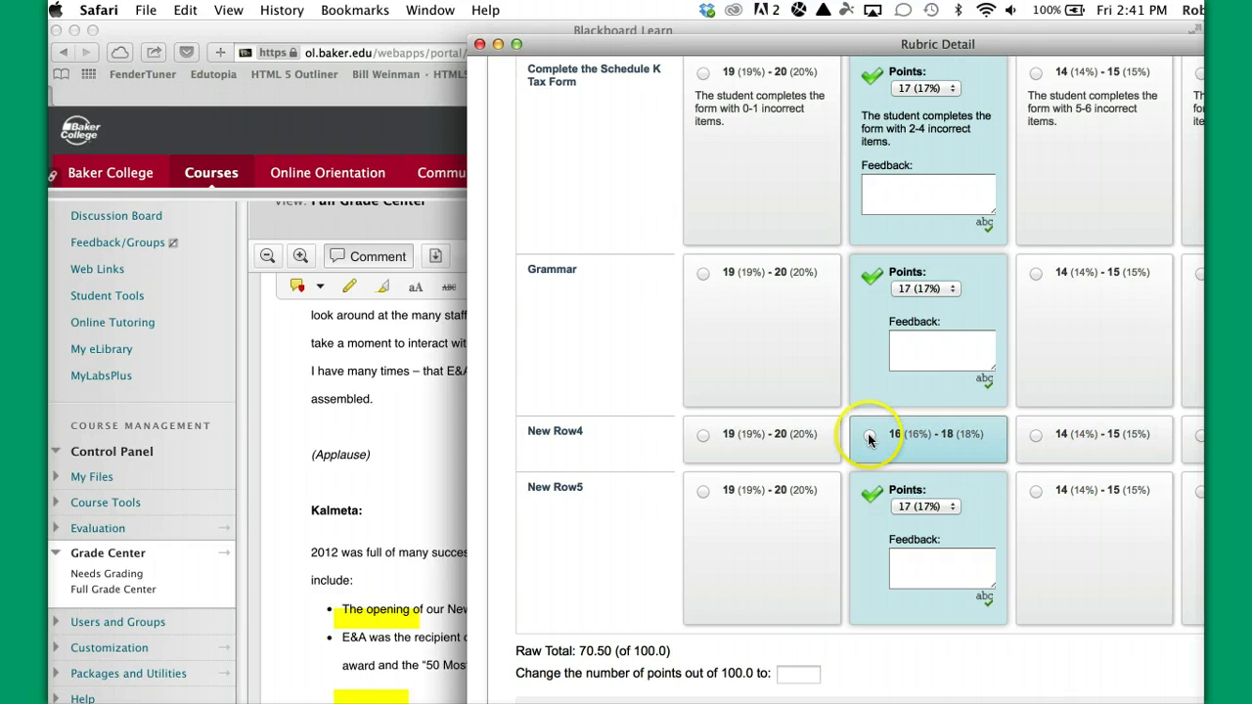
{"action": "left_click", "coordinate": [1037, 438]}
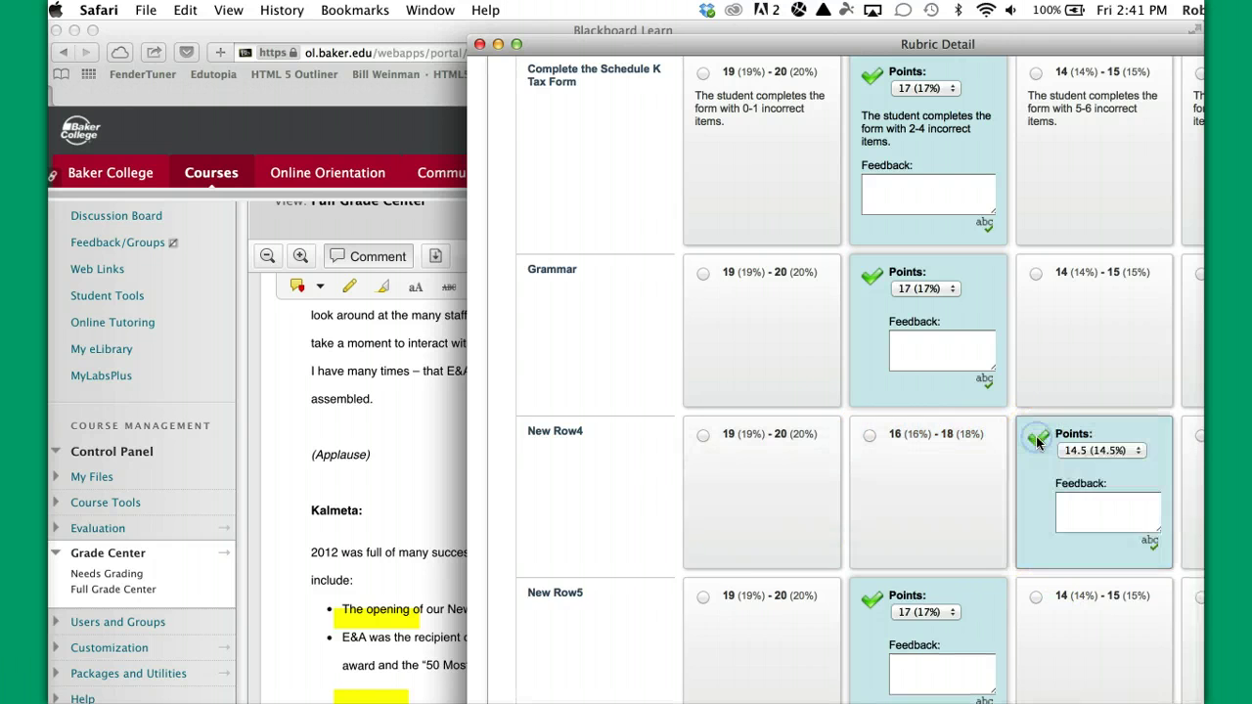
{"action": "scroll", "coordinate": [1049, 507], "scroll_direction": "up", "scroll_amount": 5}
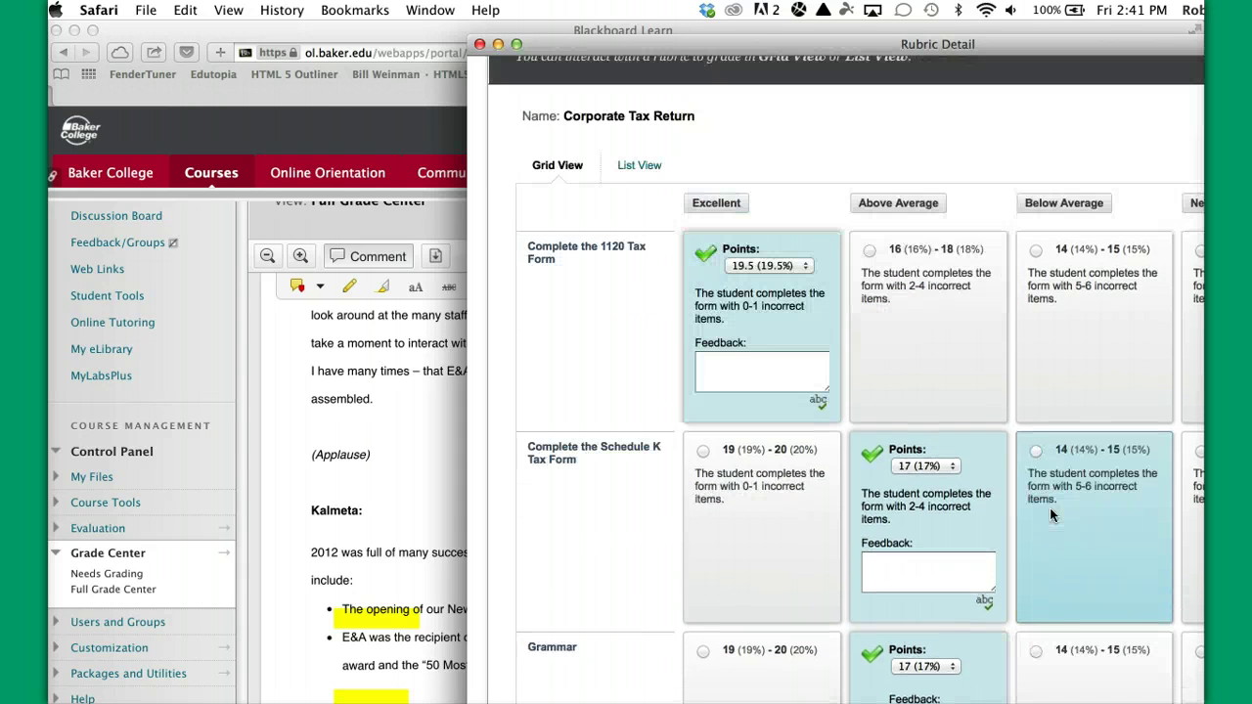
{"action": "scroll", "coordinate": [936, 355], "scroll_direction": "down", "scroll_amount": 1}
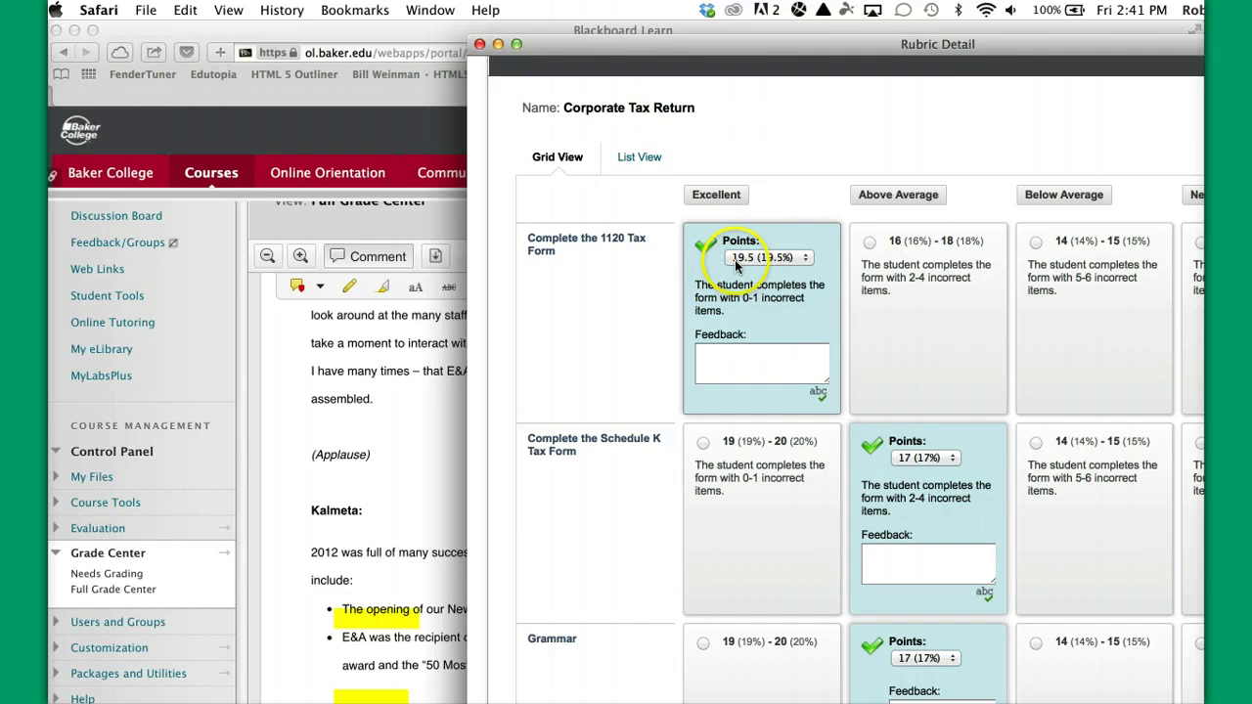
Change the 1120 Tax Form points to 20 (20%) and the Schedule K points to 16 (16%).
{"action": "left_click", "coordinate": [806, 258]}
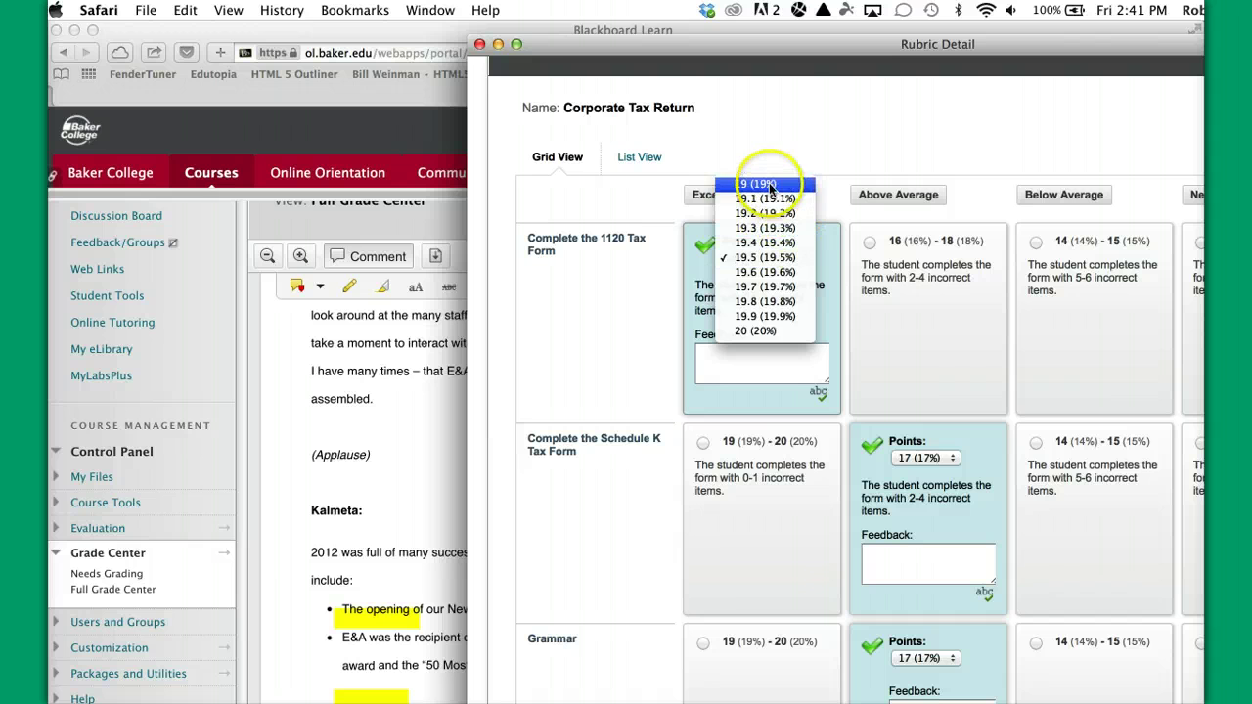
{"action": "left_click", "coordinate": [775, 332]}
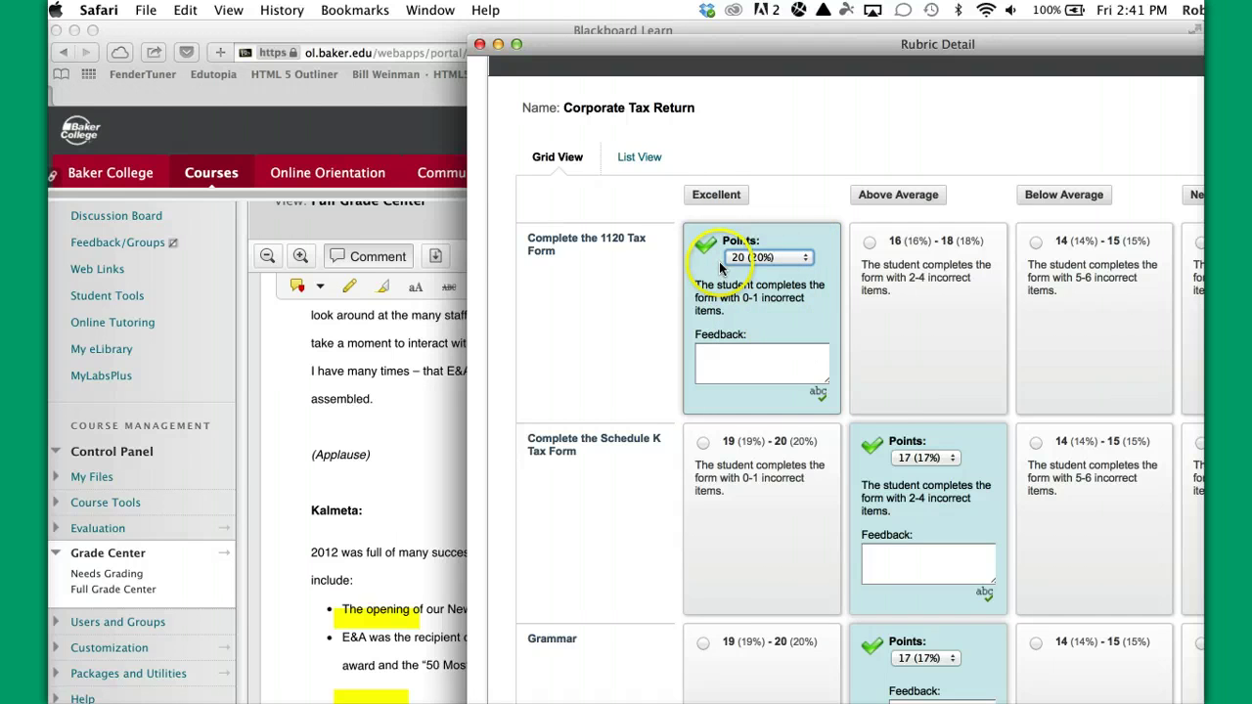
{"action": "left_click", "coordinate": [953, 460]}
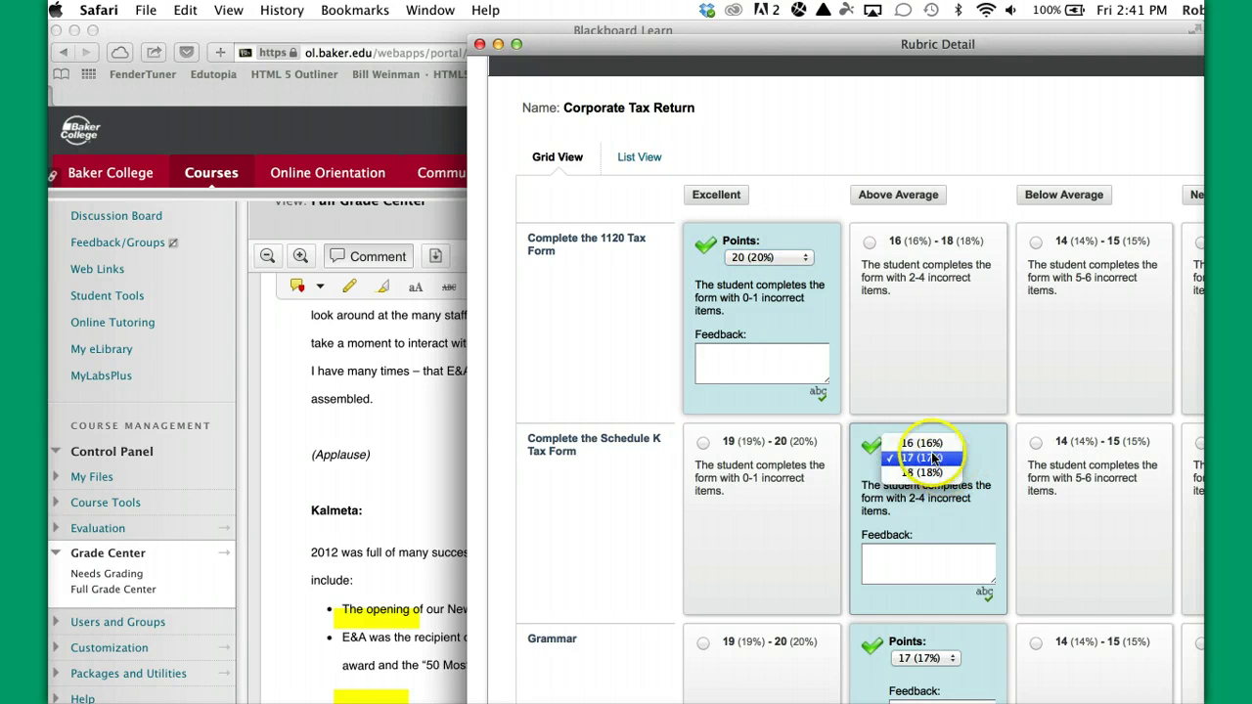
{"action": "left_click", "coordinate": [936, 449]}
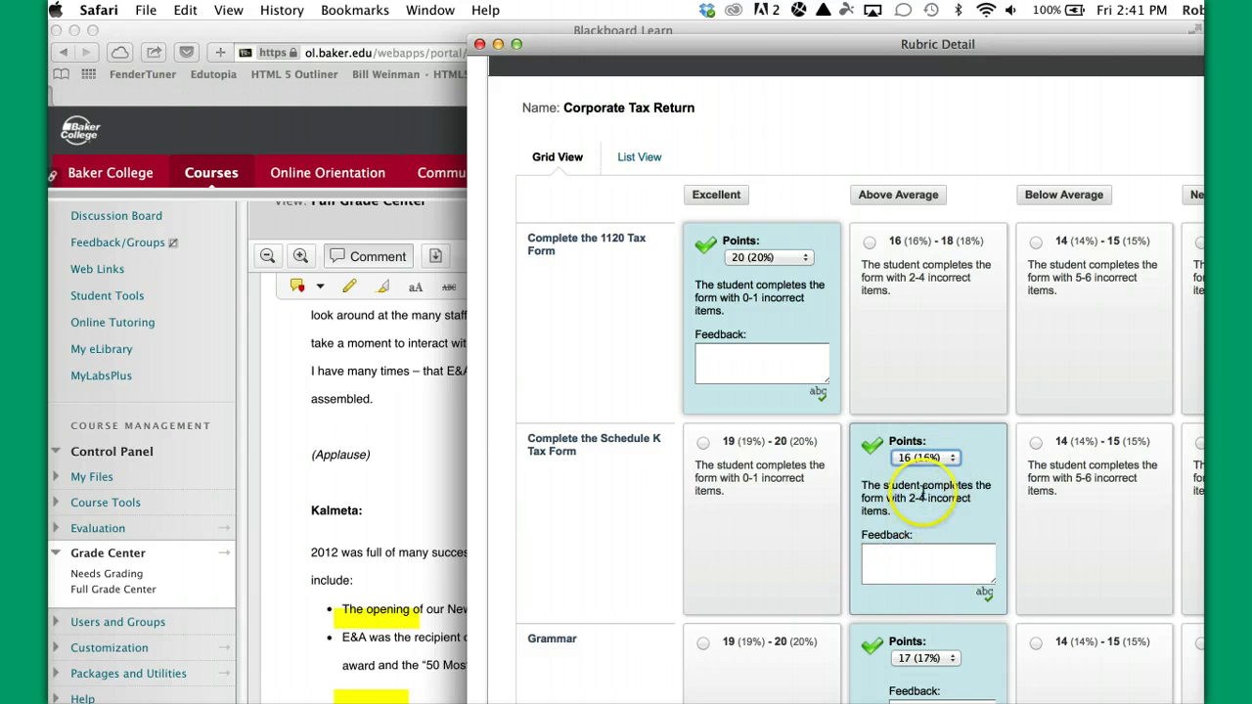
{"action": "scroll", "coordinate": [963, 584], "scroll_direction": "down", "scroll_amount": 2}
{"action": "scroll", "coordinate": [962, 583], "scroll_direction": "down", "scroll_amount": 3}
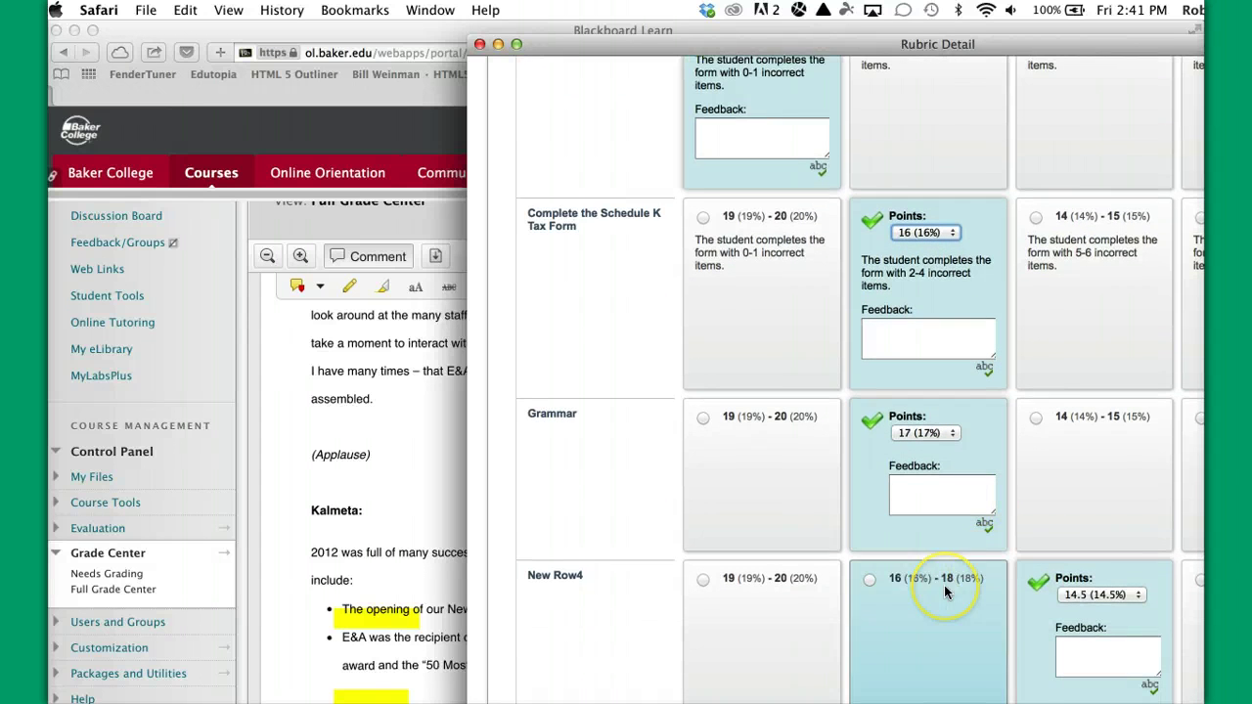
{"action": "scroll", "coordinate": [944, 585], "scroll_direction": "down", "scroll_amount": 6}
{"action": "scroll", "coordinate": [944, 584], "scroll_direction": "up", "scroll_amount": 4}
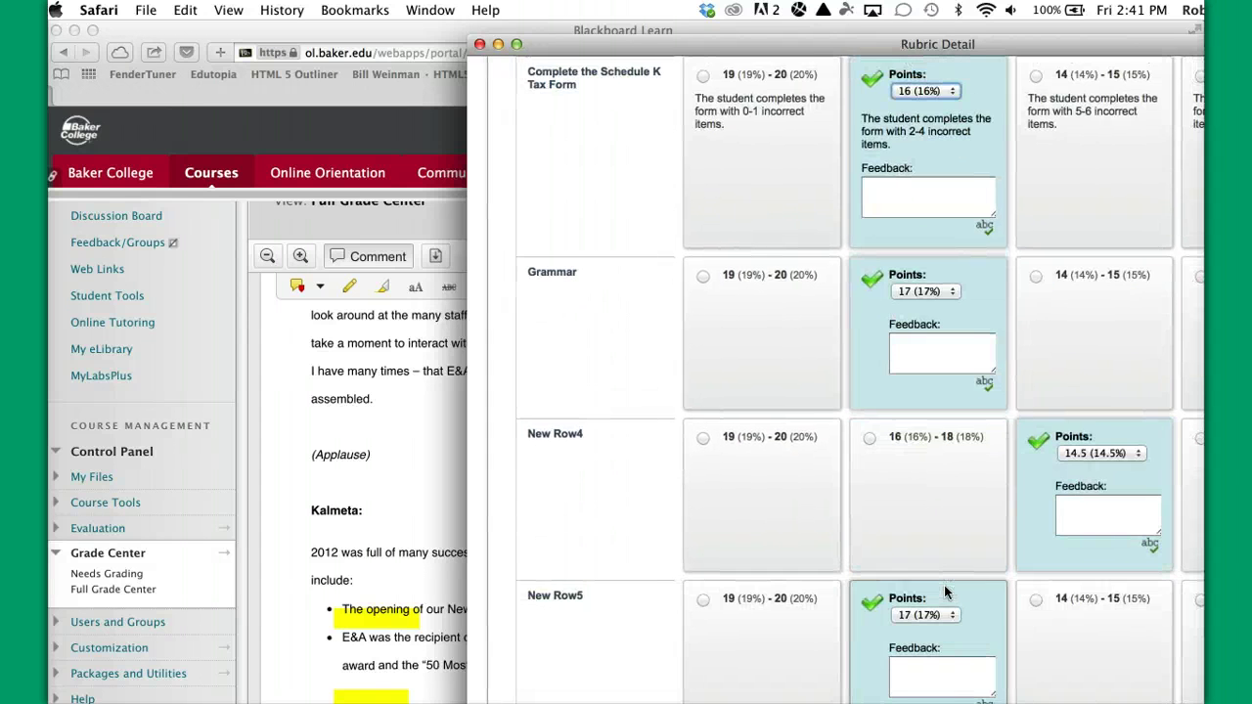
{"action": "left_click_drag", "start_coordinate": [846, 49], "coordinate": [580, 35]}
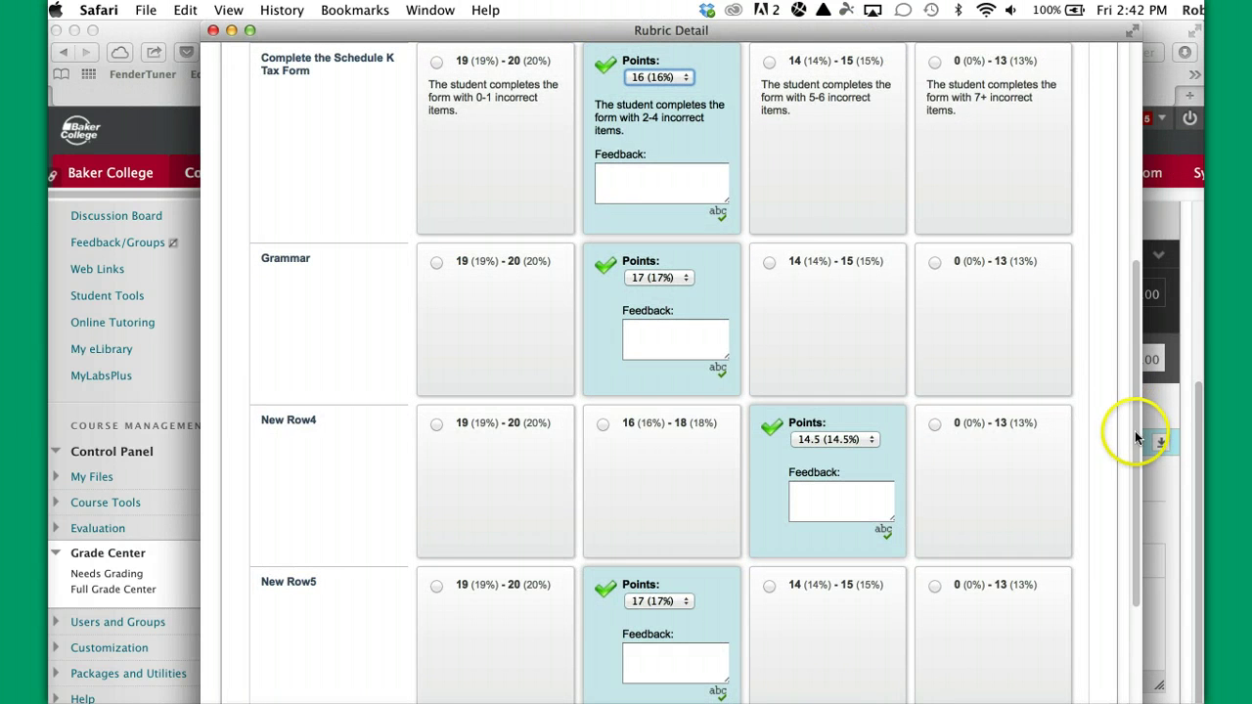
Write overall feedback in the rubric Feedback box, then save and close the rubric for 84.50/100.
{"action": "left_click_drag", "start_coordinate": [1137, 437], "coordinate": [1146, 626]}
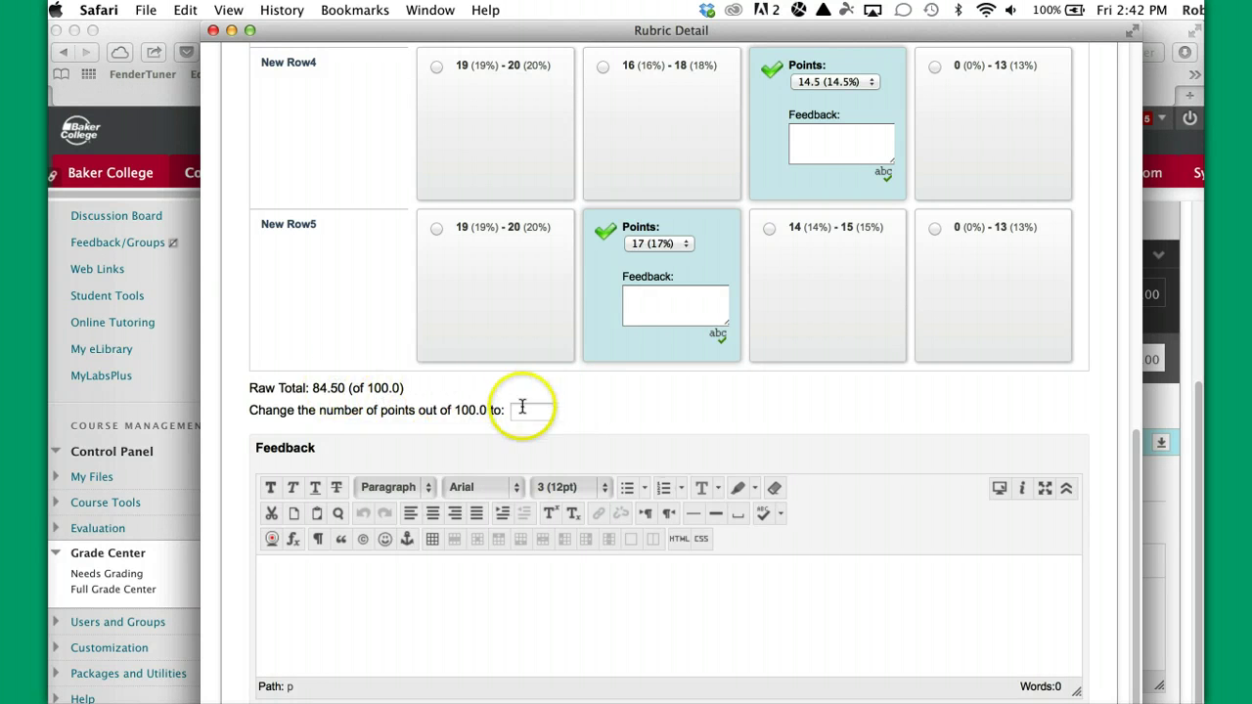
{"action": "left_click", "coordinate": [389, 578]}
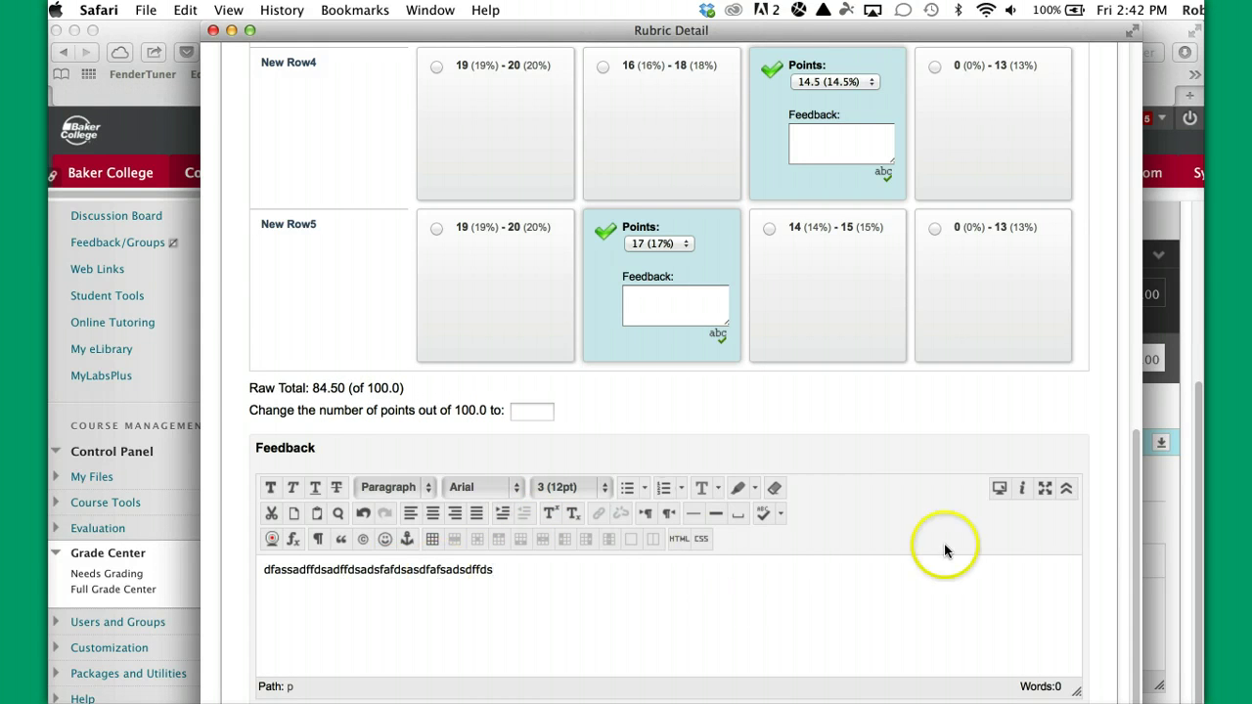
{"action": "scroll", "coordinate": [949, 549], "scroll_direction": "down", "scroll_amount": 1}
{"action": "scroll", "coordinate": [948, 544], "scroll_direction": "down", "scroll_amount": 1}
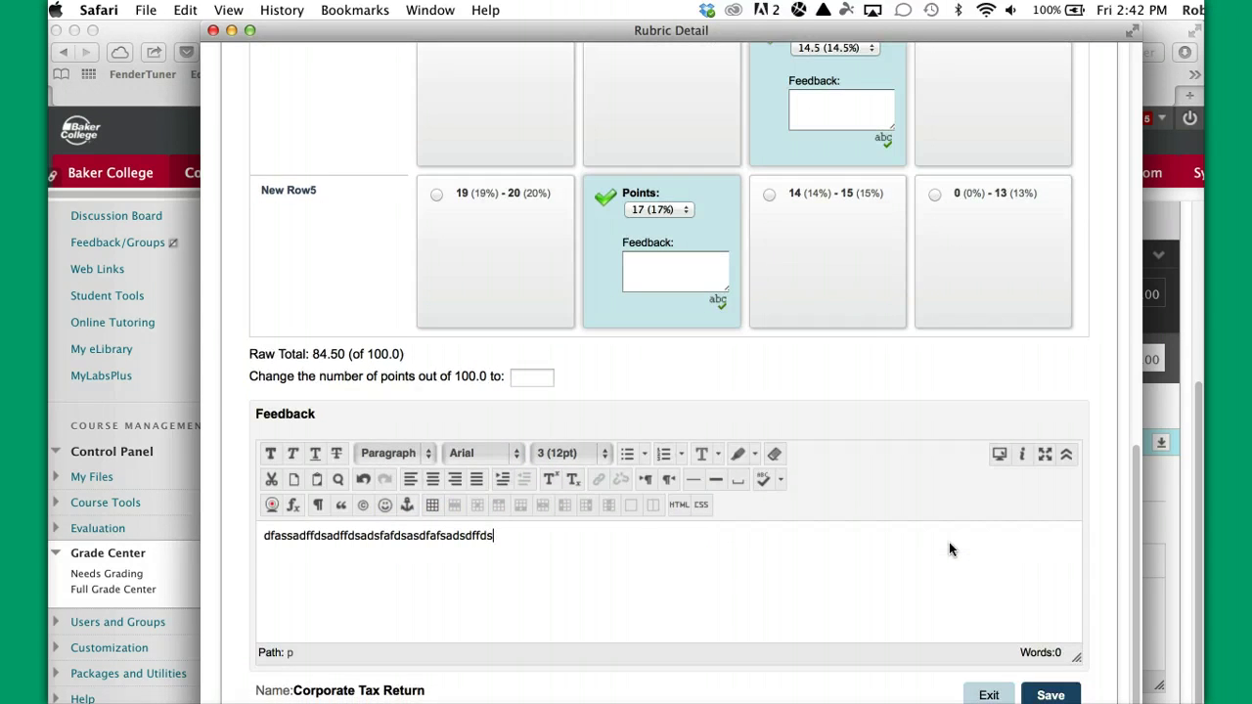
{"action": "scroll", "coordinate": [948, 548], "scroll_direction": "up", "scroll_amount": 2}
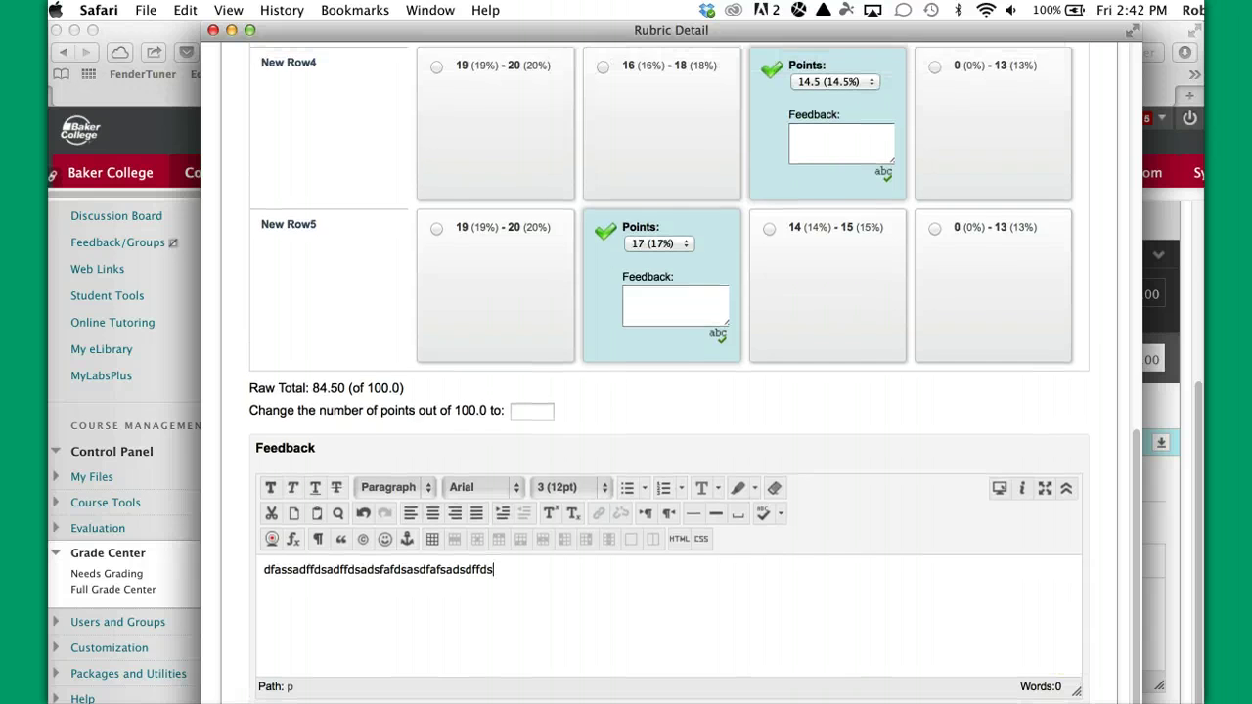
{"action": "key", "text": "super+w"}
{"action": "scroll", "coordinate": [1105, 618], "scroll_direction": "down", "scroll_amount": 2}
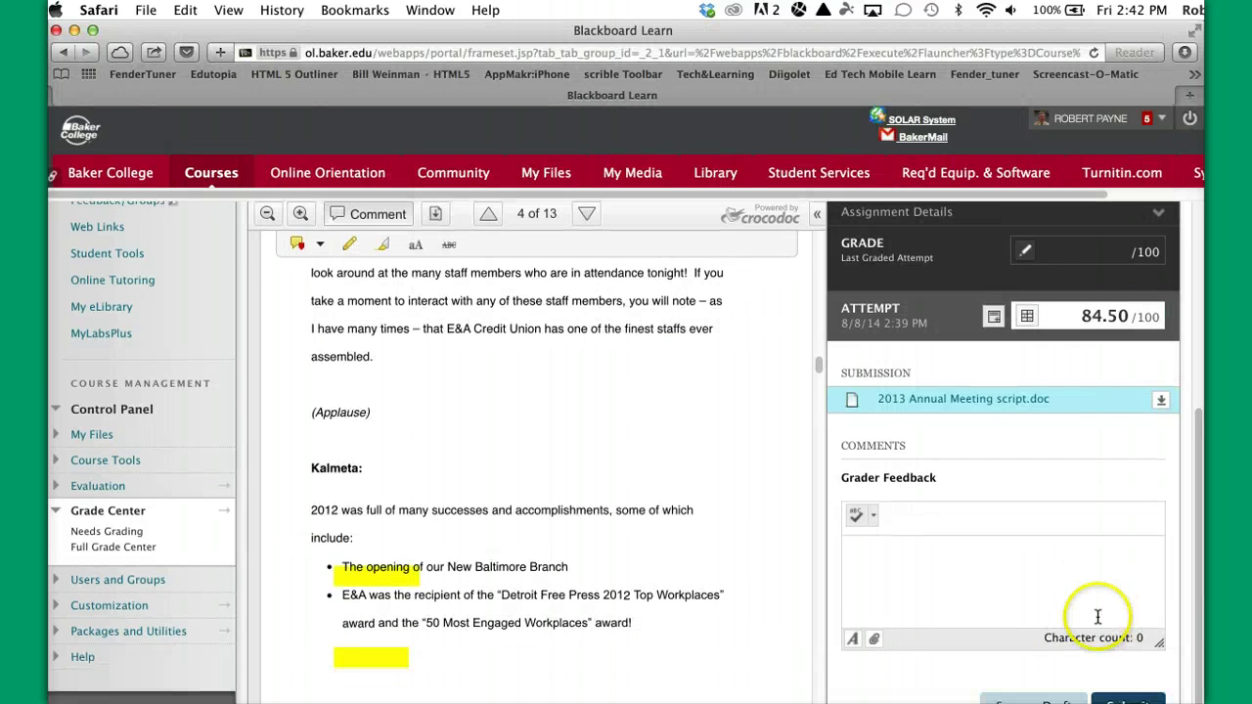